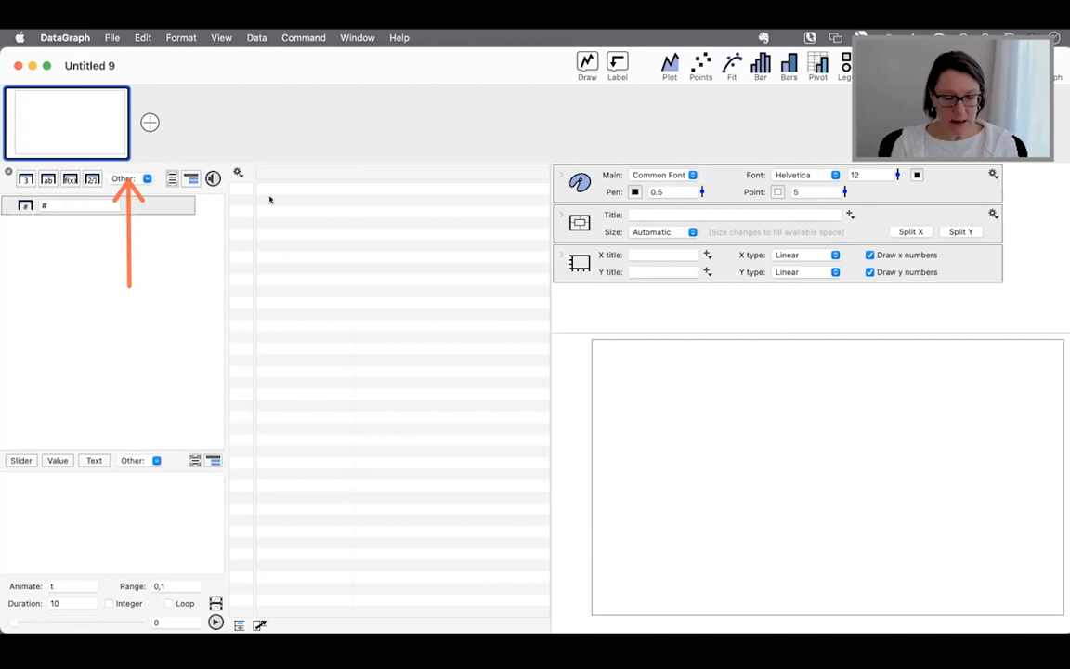
# - Add a derived column that takes x and y inputs and set its action to Evaluate
pyautogui.click(147, 178)
pyautogui.click(162, 252)
pyautogui.click(163, 267)
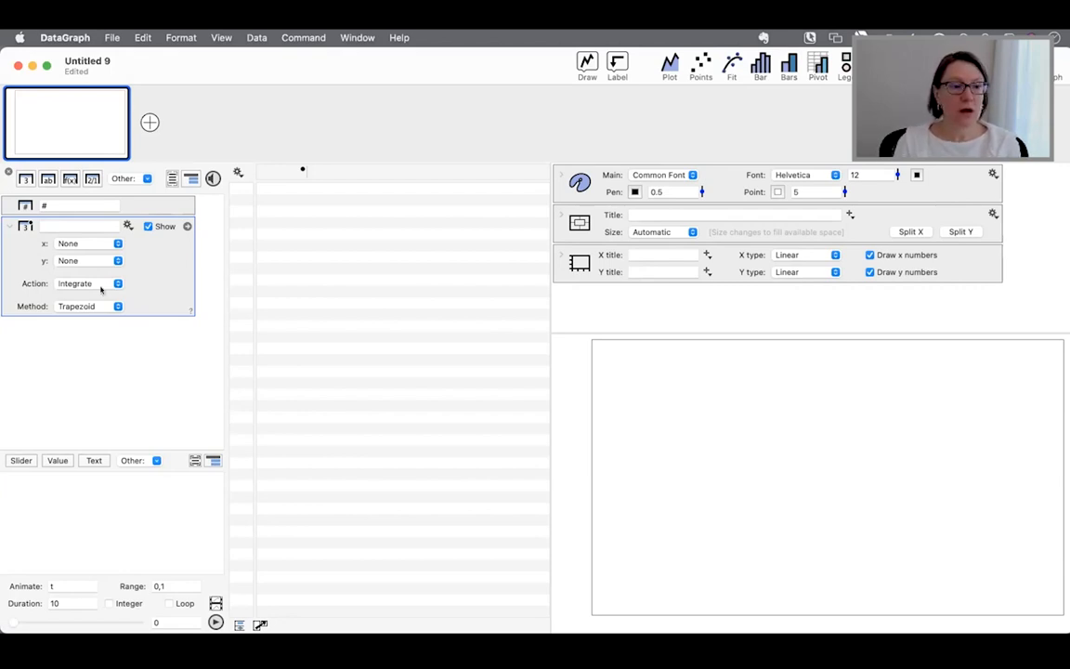
pyautogui.click(65, 282)
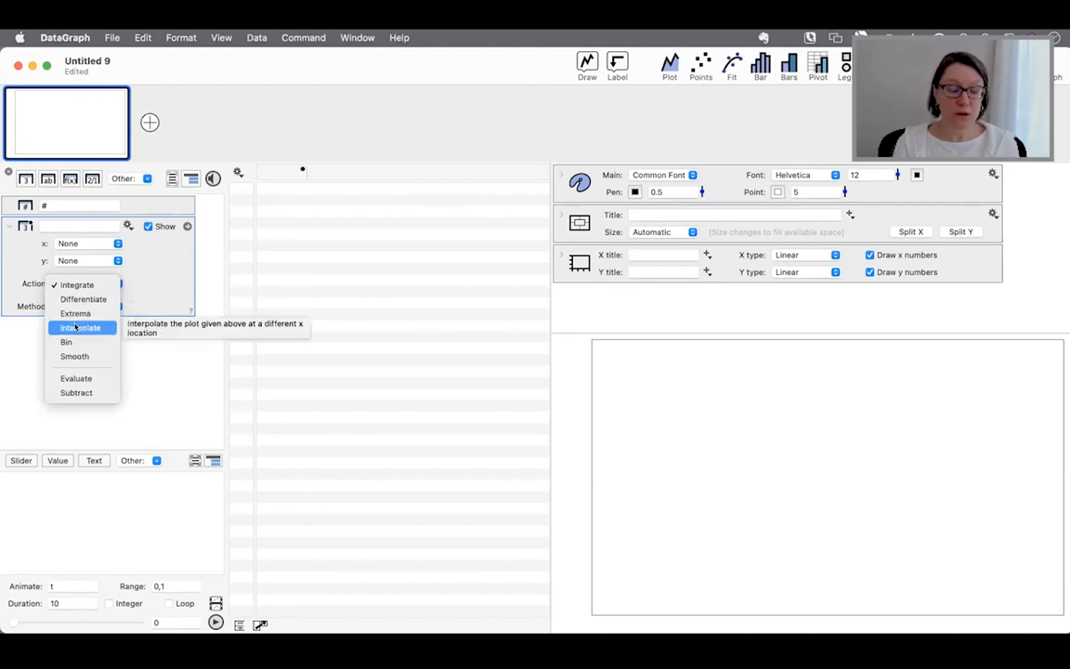
pyautogui.click(85, 378)
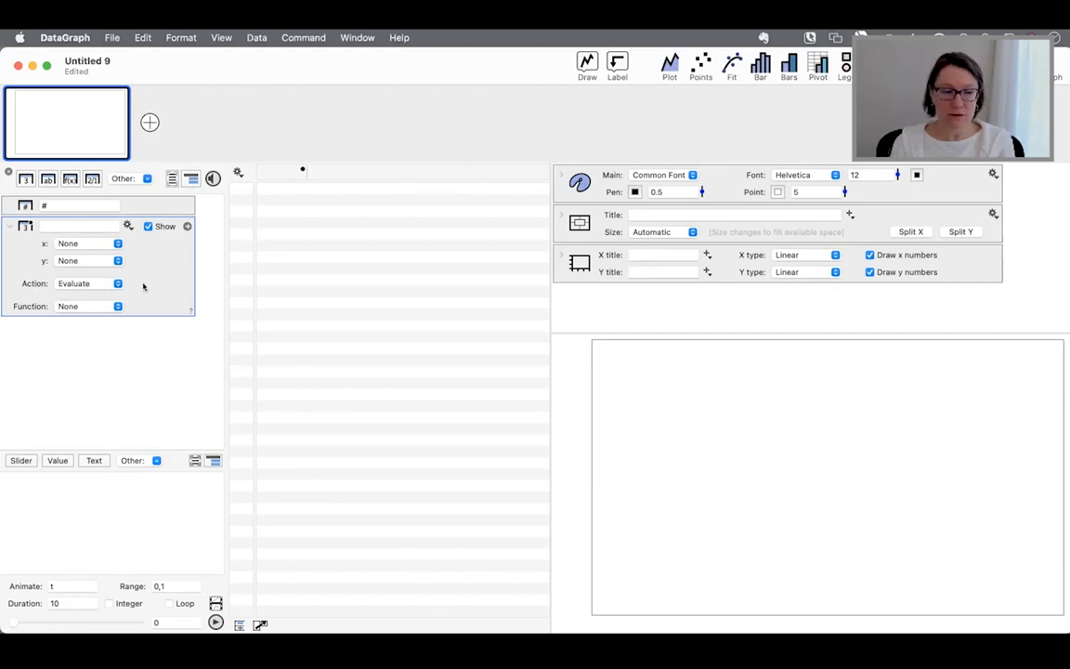
pyautogui.click(85, 306)
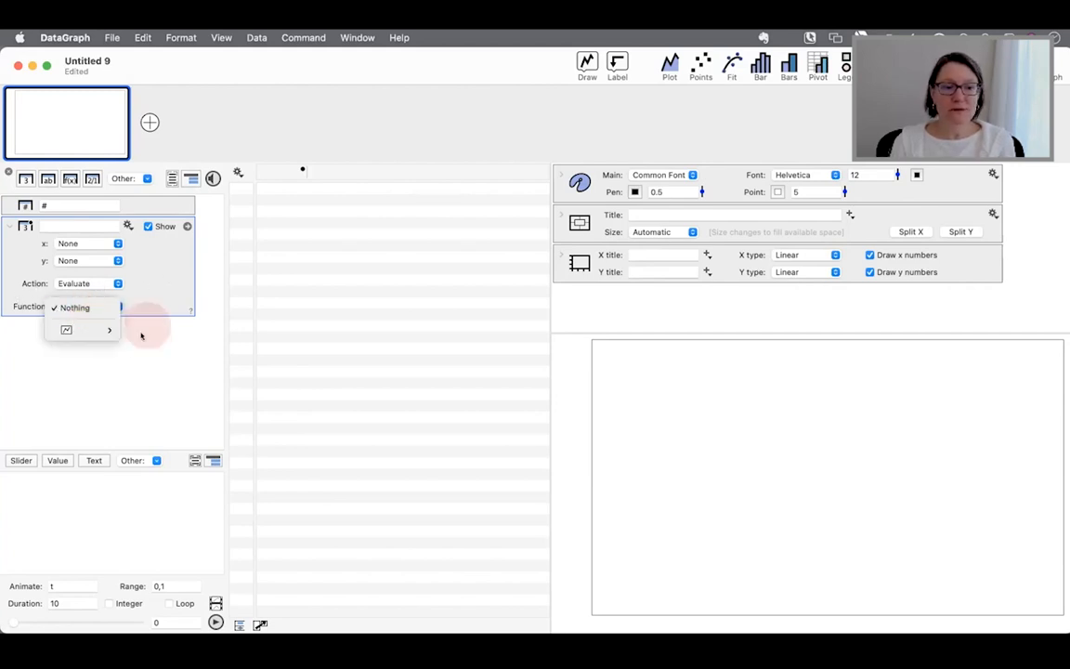
pyautogui.click(179, 303)
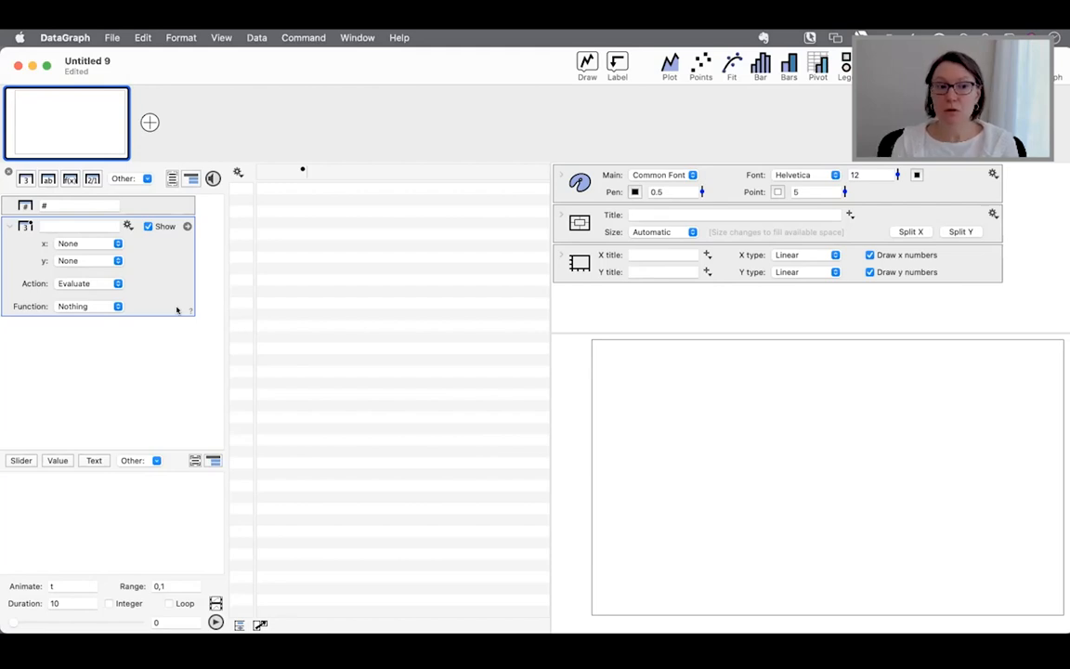
pyautogui.click(171, 366)
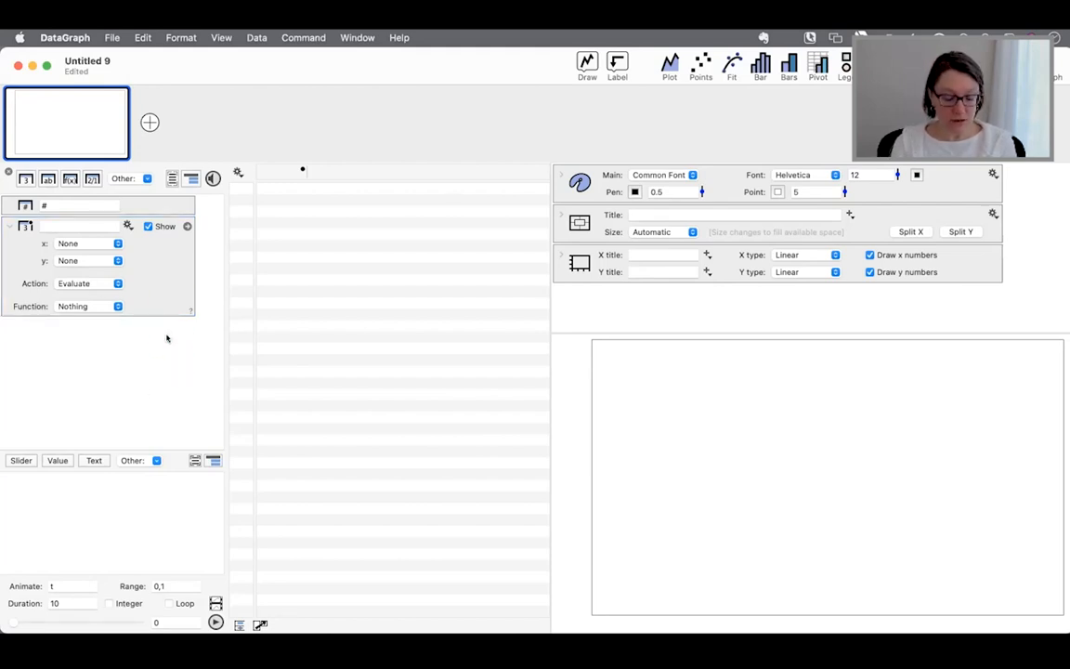
# - Add two number columns and place both ahead of the Evaluate column in the data table
pyautogui.doubleClick(25, 179)
pyautogui.moveTo(341, 172); pyautogui.dragTo(279, 172)
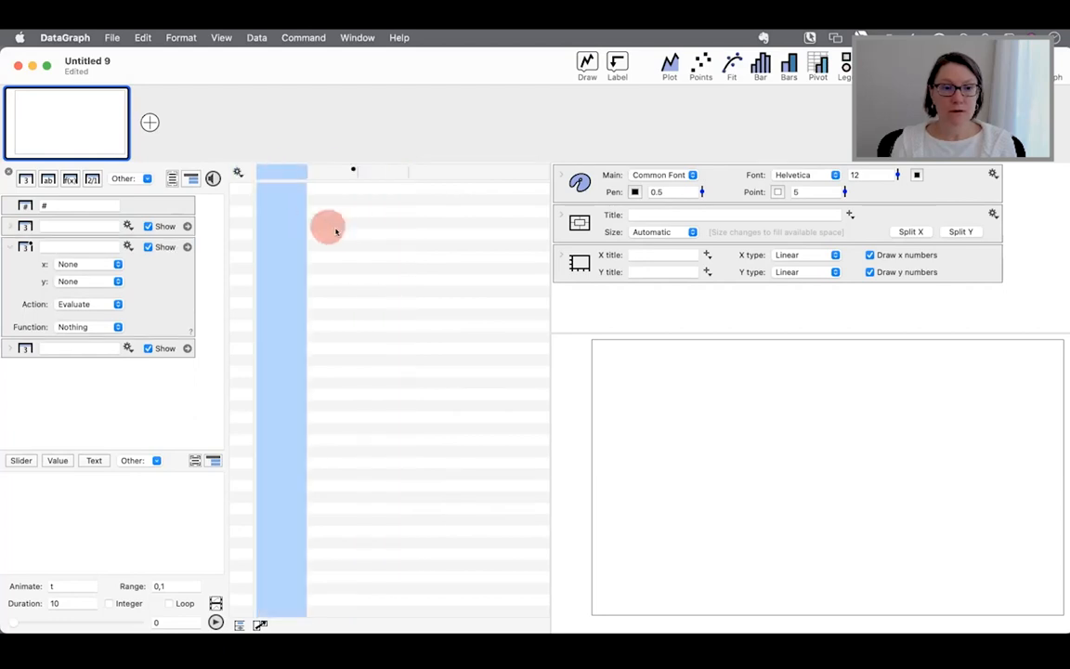
pyautogui.click(394, 173)
pyautogui.moveTo(394, 173); pyautogui.dragTo(270, 172)
# - Name the first number column x and enter the values 3, 4, 5, 4, 6 and 7
pyautogui.doubleClick(268, 174)
pyautogui.write('x')
pyautogui.click(287, 191)
pyautogui.write('3 4 5 4 6 7')
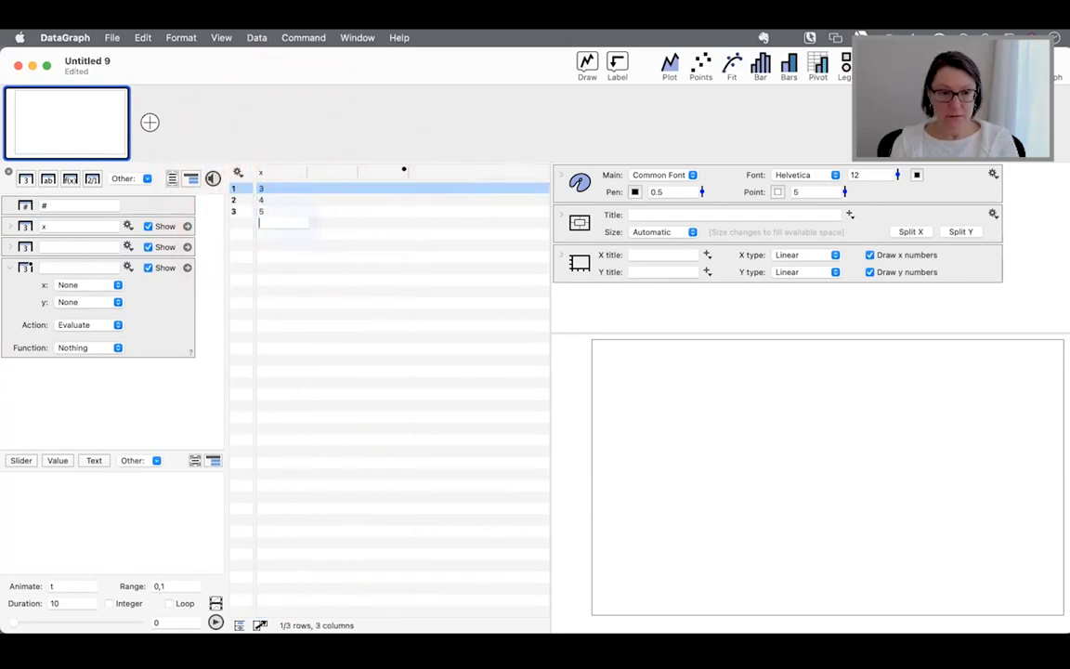
# - Name the second number column y and enter the values 3, 4, 6, 8, 1 and 2
pyautogui.click(333, 172)
pyautogui.write('y')
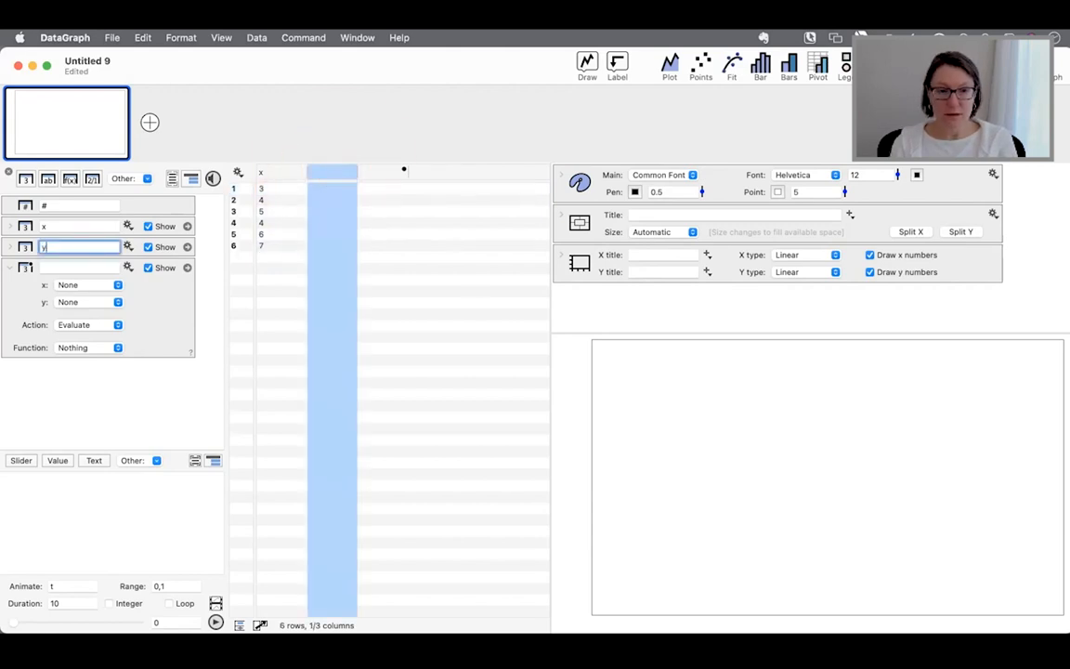
pyautogui.click(310, 198)
pyautogui.click(313, 188)
pyautogui.write('3')
pyautogui.press('Return')
pyautogui.write('4')
pyautogui.press('Return')
pyautogui.write('6')
pyautogui.press('Return')
pyautogui.write('8')
pyautogui.press('Return')
pyautogui.write('1')
pyautogui.press('Return')
pyautogui.write('2')
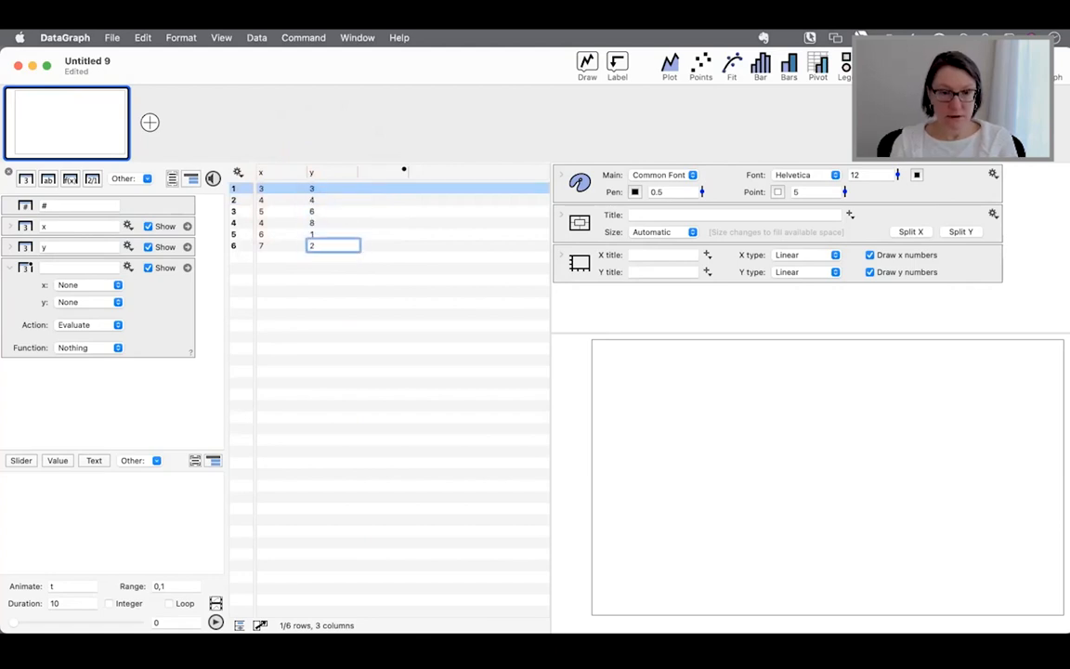
# - Change the y values in rows 5 and 6 to 10 and 12
pyautogui.doubleClick(315, 234)
pyautogui.write('10')
pyautogui.press('Return')
pyautogui.write('12')
pyautogui.press('Return')
pyautogui.click(326, 381)
pyautogui.click(315, 220)
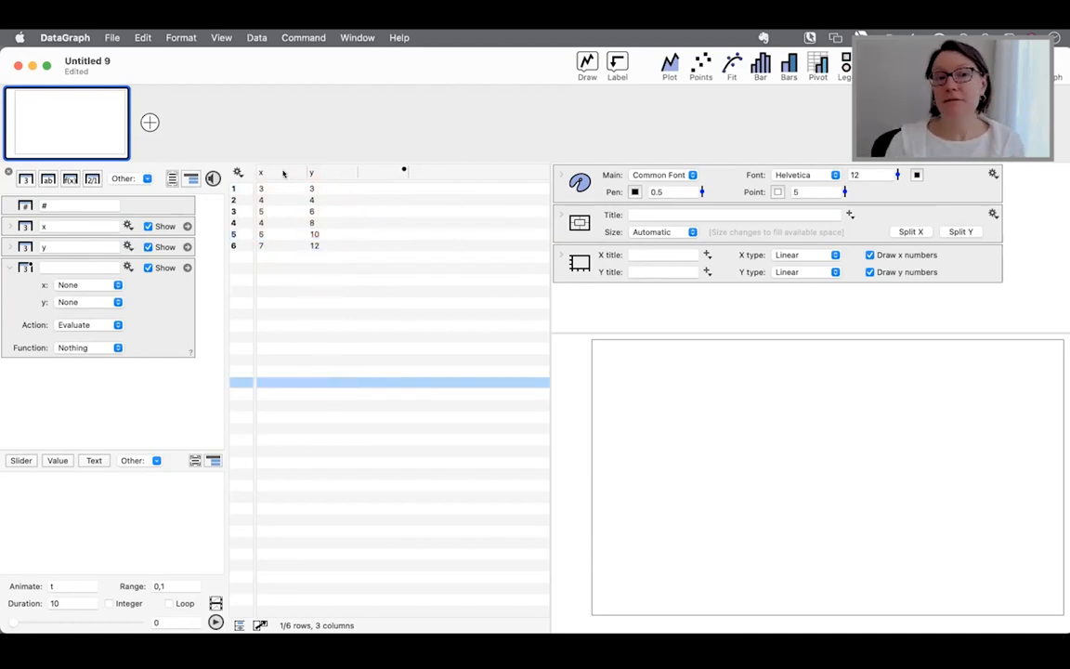
# - Plot y against x as points with marker size 21 and add a linear fit of the same columns
pyautogui.click(281, 172)
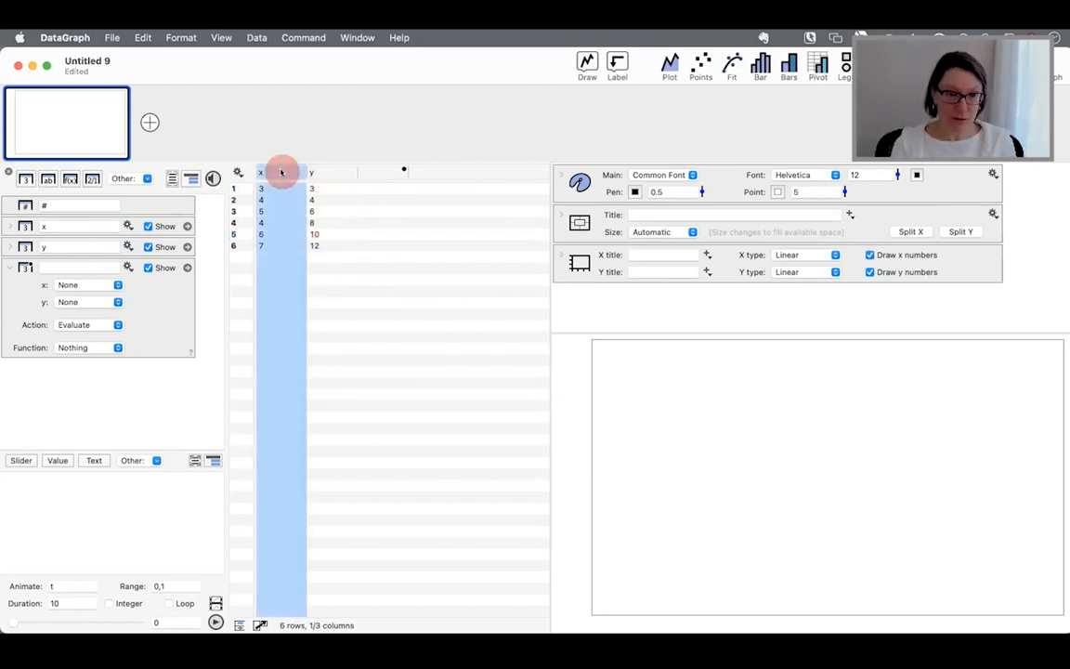
pyautogui.keyDown('shift'); pyautogui.click(328, 169); pyautogui.keyUp('shift')
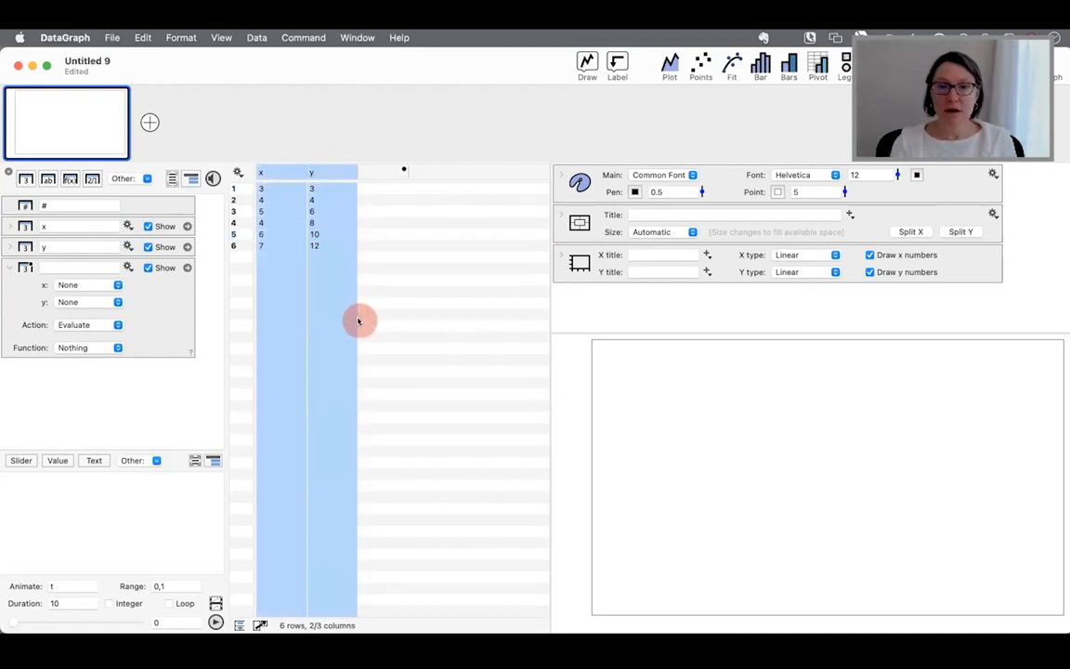
pyautogui.click(701, 63)
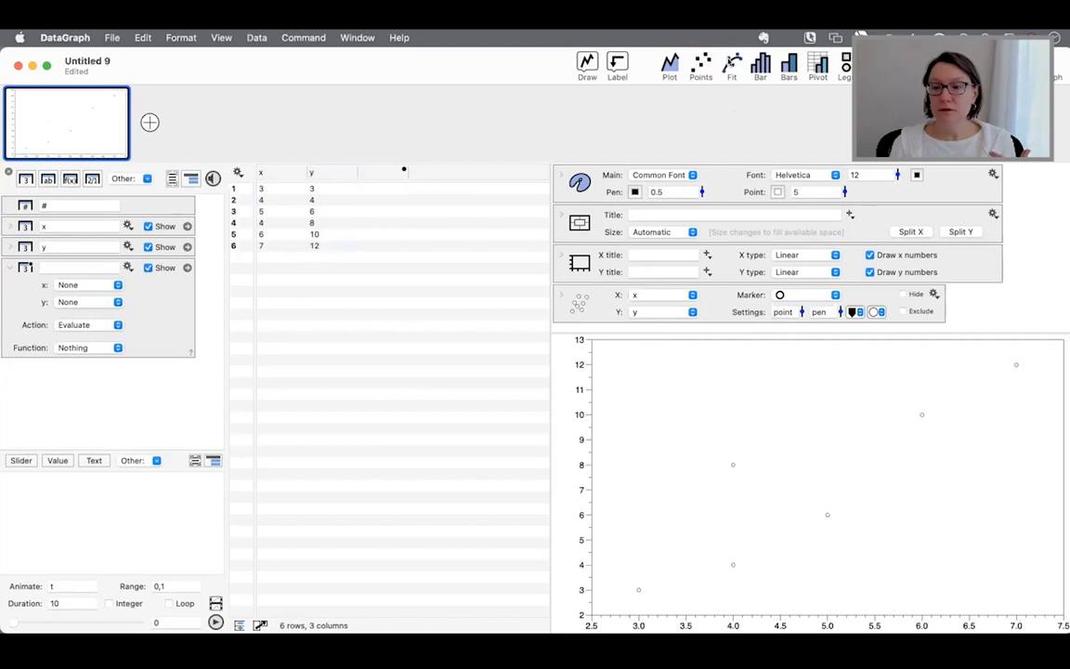
pyautogui.click(732, 63)
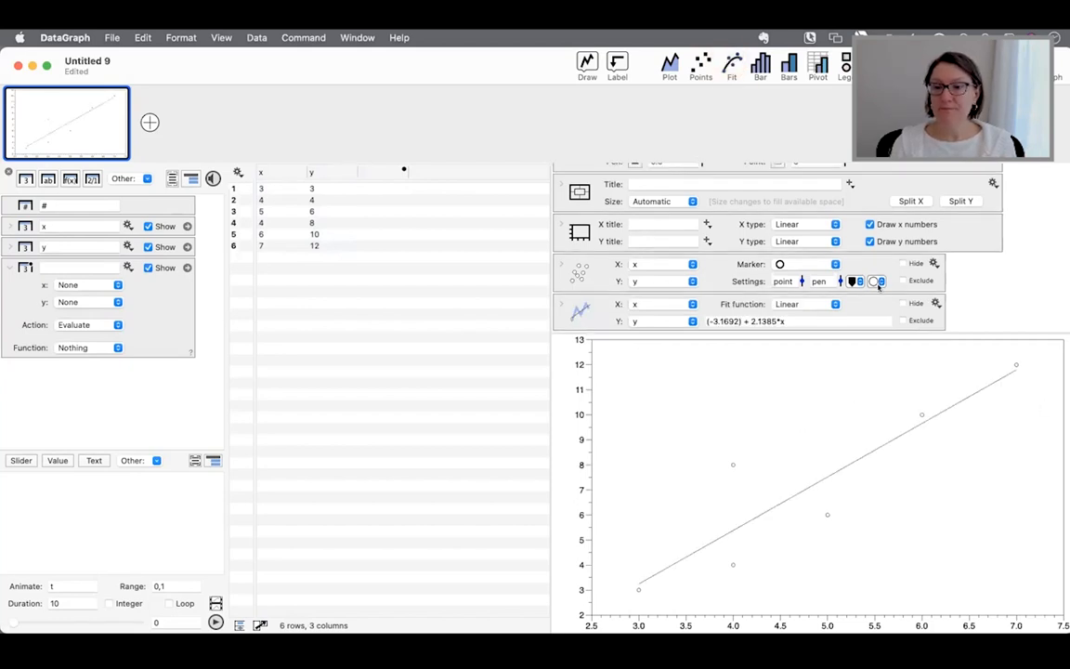
pyautogui.moveTo(802, 280); pyautogui.dragTo(803, 250)
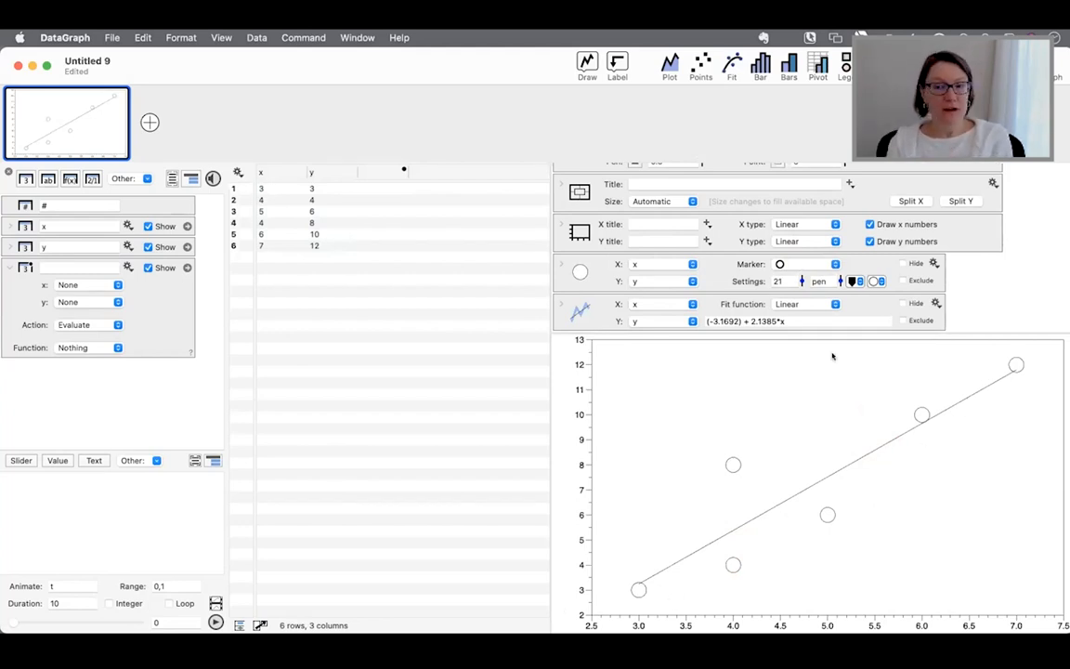
# - Choose the linear fit equation as the function for the Evaluate column
pyautogui.click(585, 311)
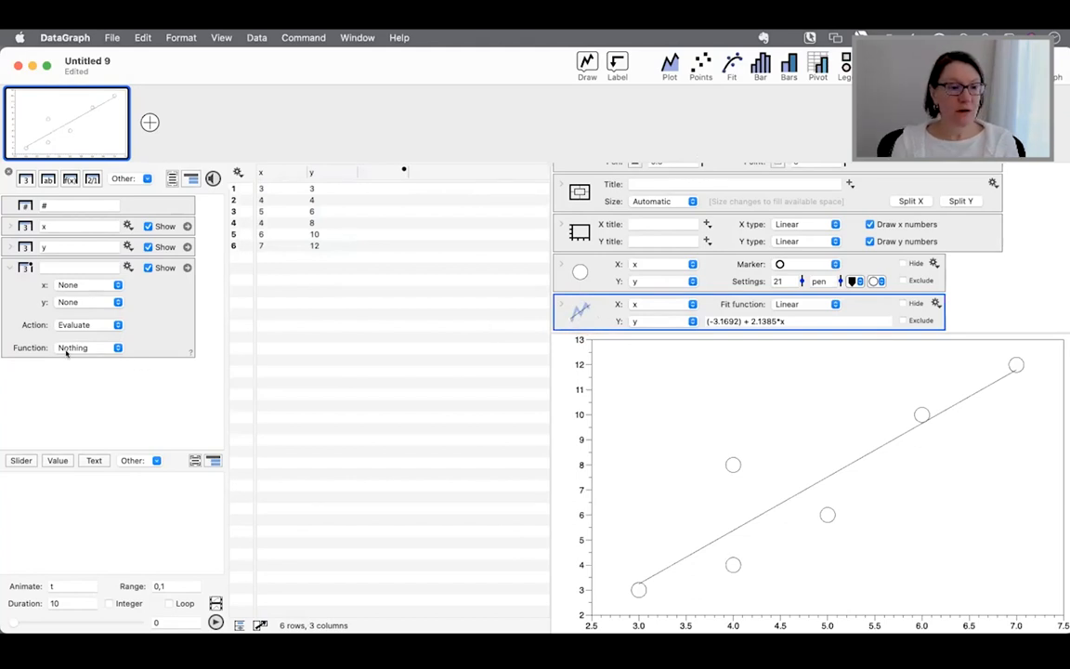
pyautogui.click(84, 347)
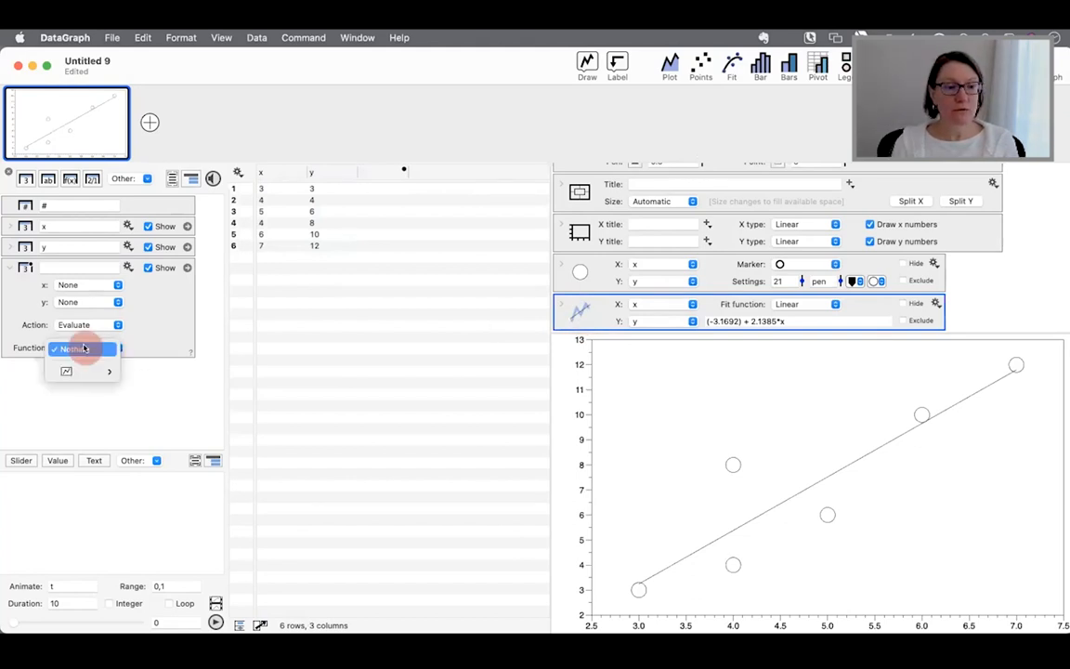
pyautogui.moveTo(77, 371)
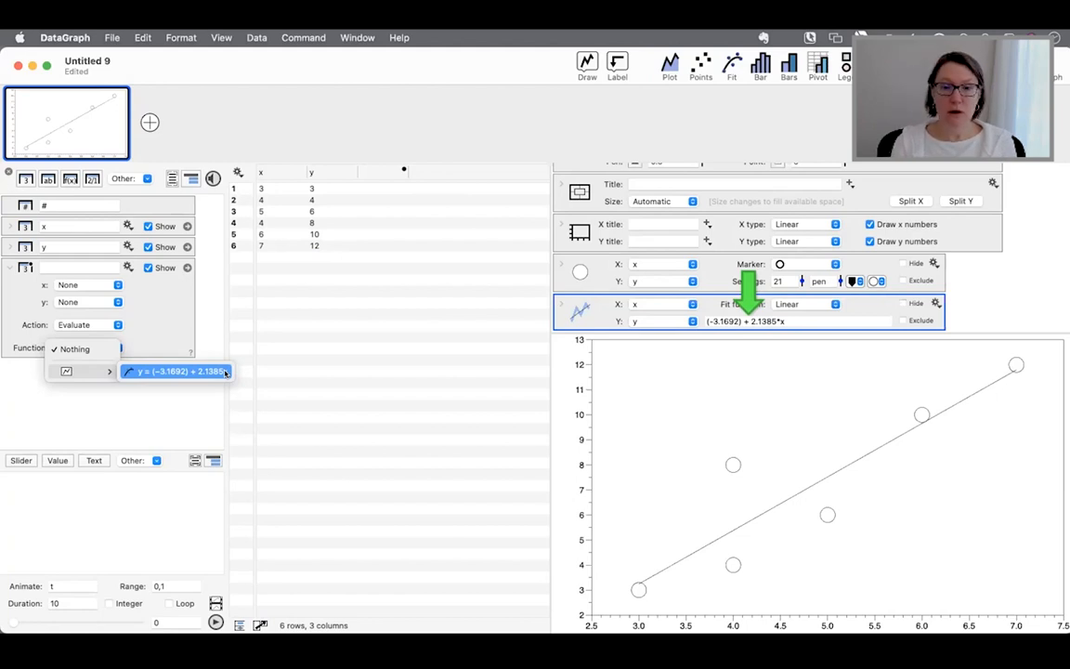
pyautogui.click(176, 372)
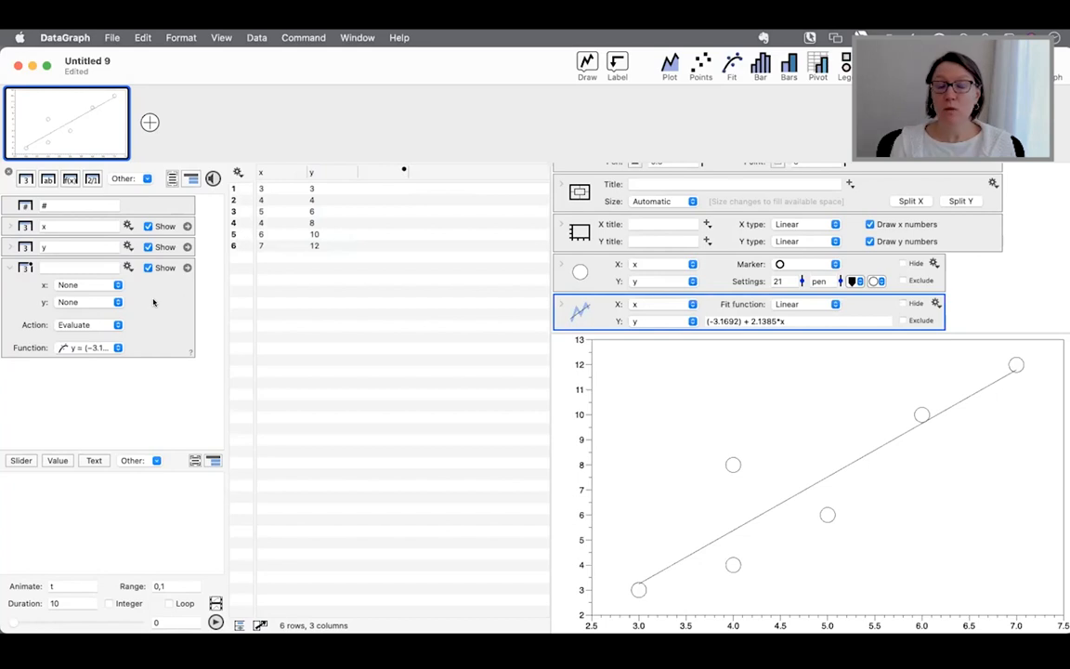
pyautogui.click(69, 303)
pyautogui.click(62, 353)
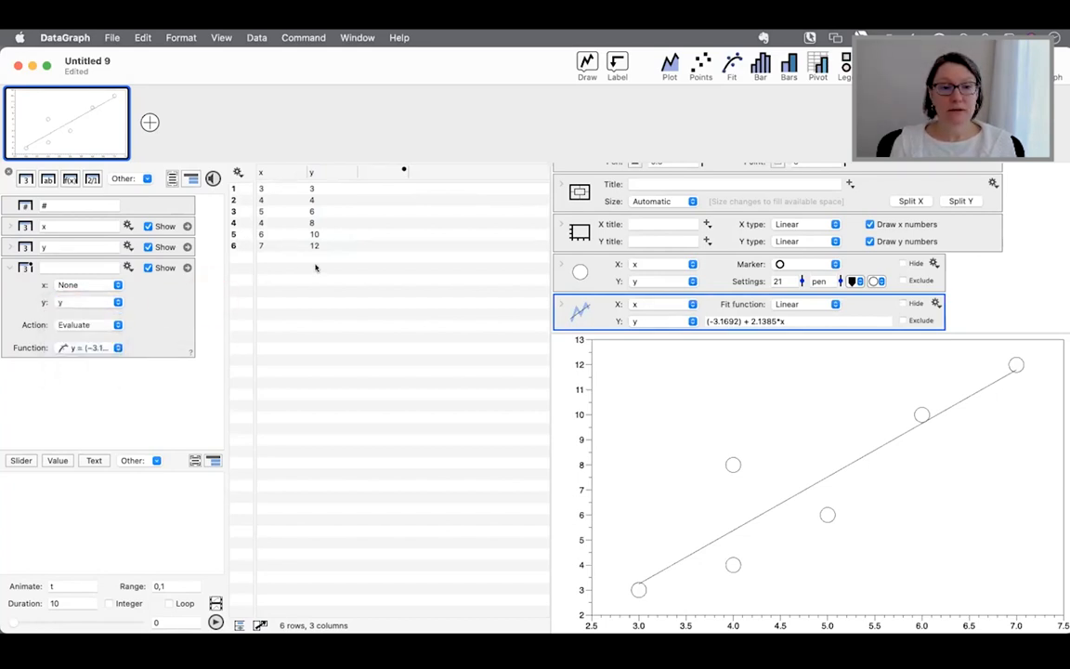
pyautogui.click(65, 302)
pyautogui.click(72, 253)
# - Set the Evaluate column's x input to column x and name the column eval
pyautogui.click(82, 287)
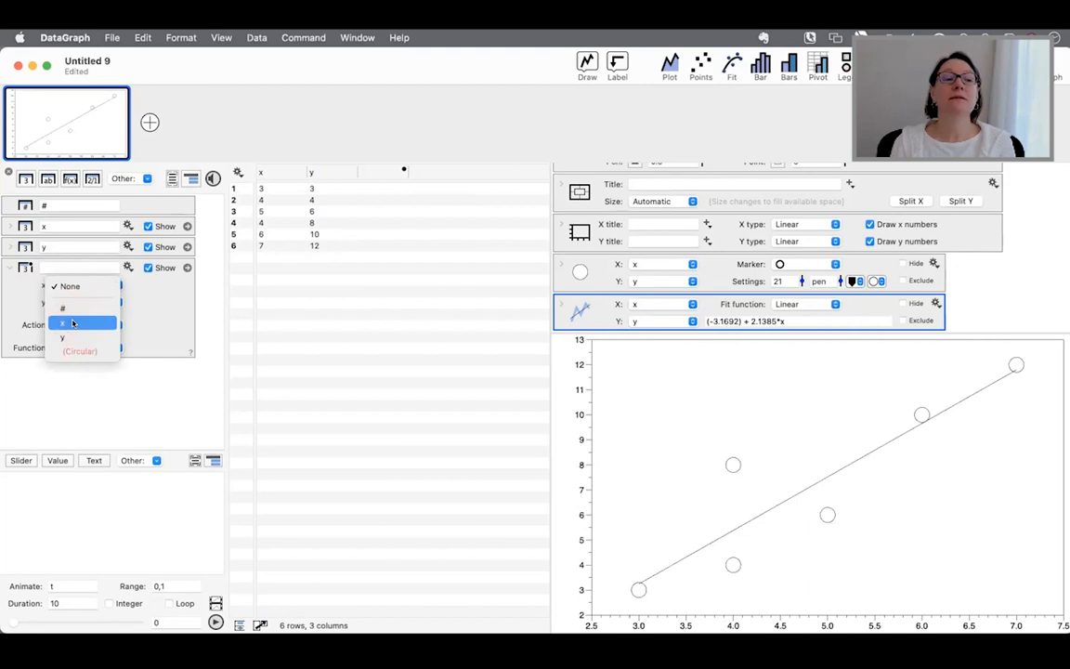
pyautogui.click(71, 320)
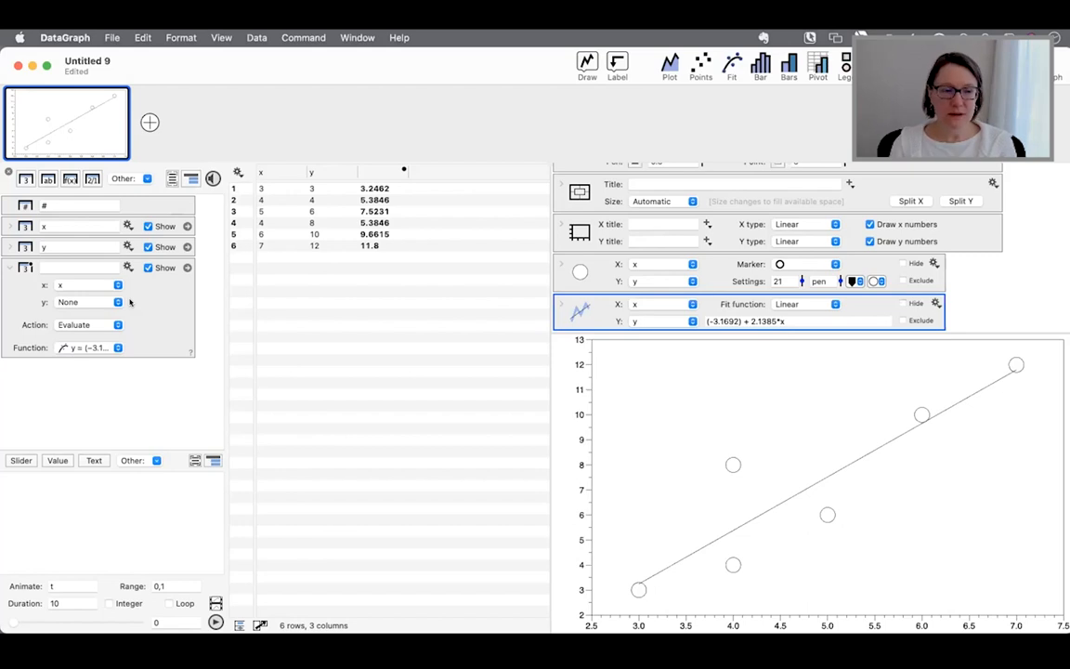
pyautogui.click(74, 267)
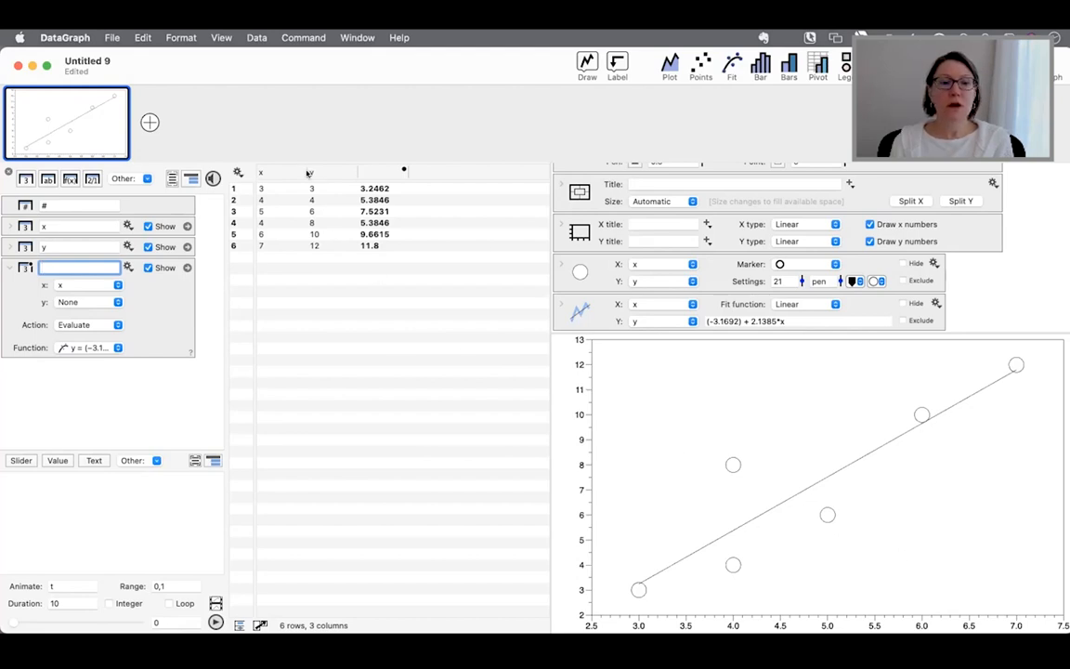
pyautogui.click(71, 266)
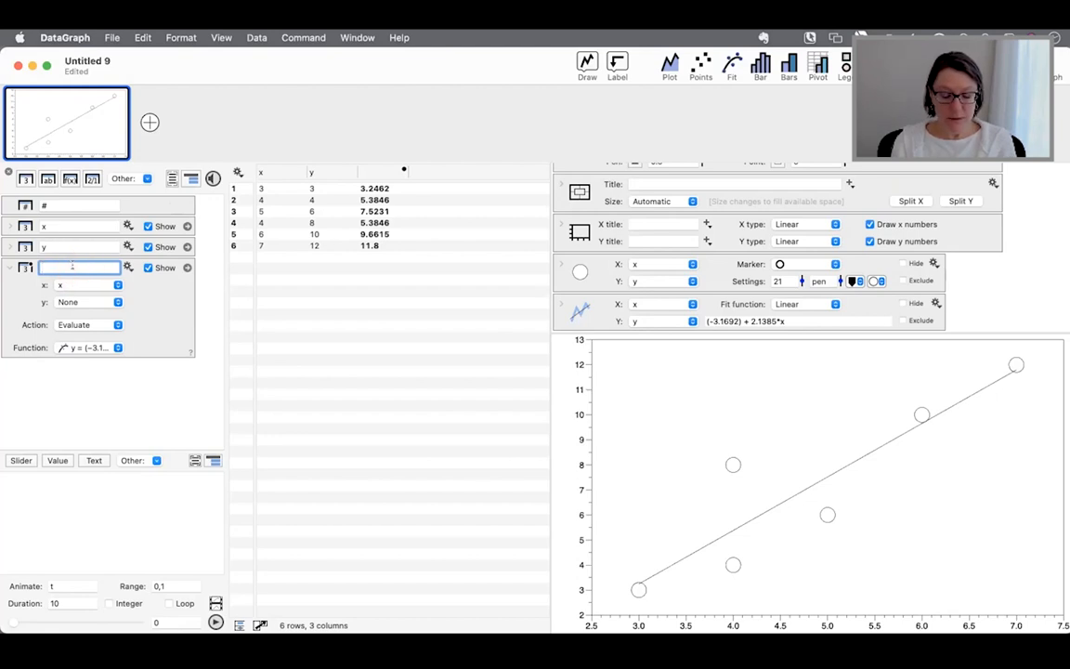
pyautogui.write('e')
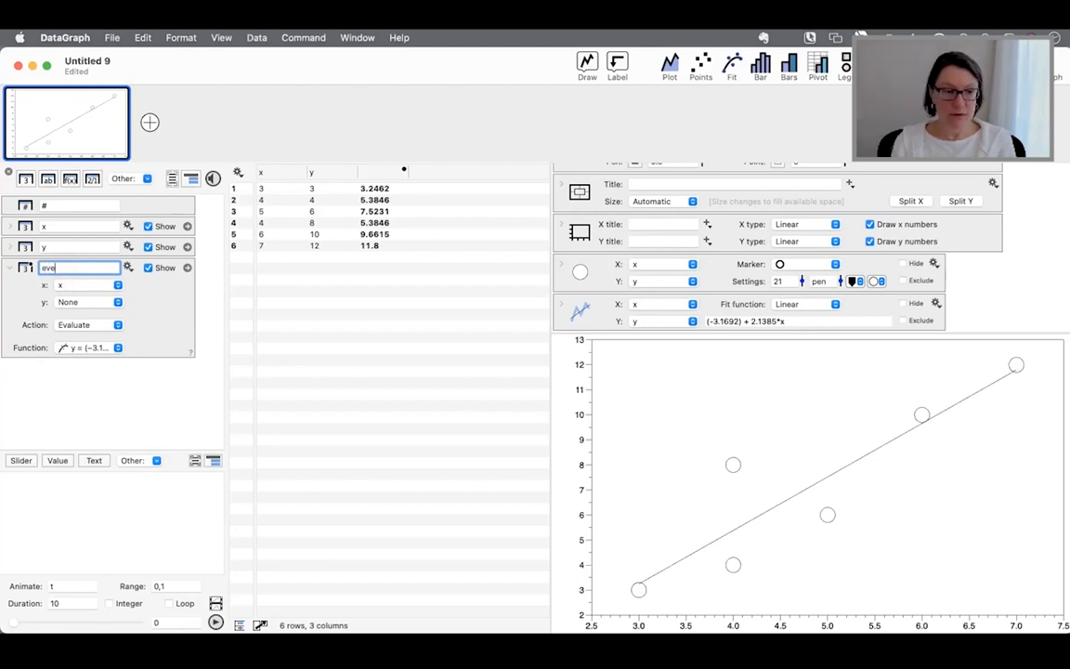
pyautogui.write('val')
pyautogui.press('Return')
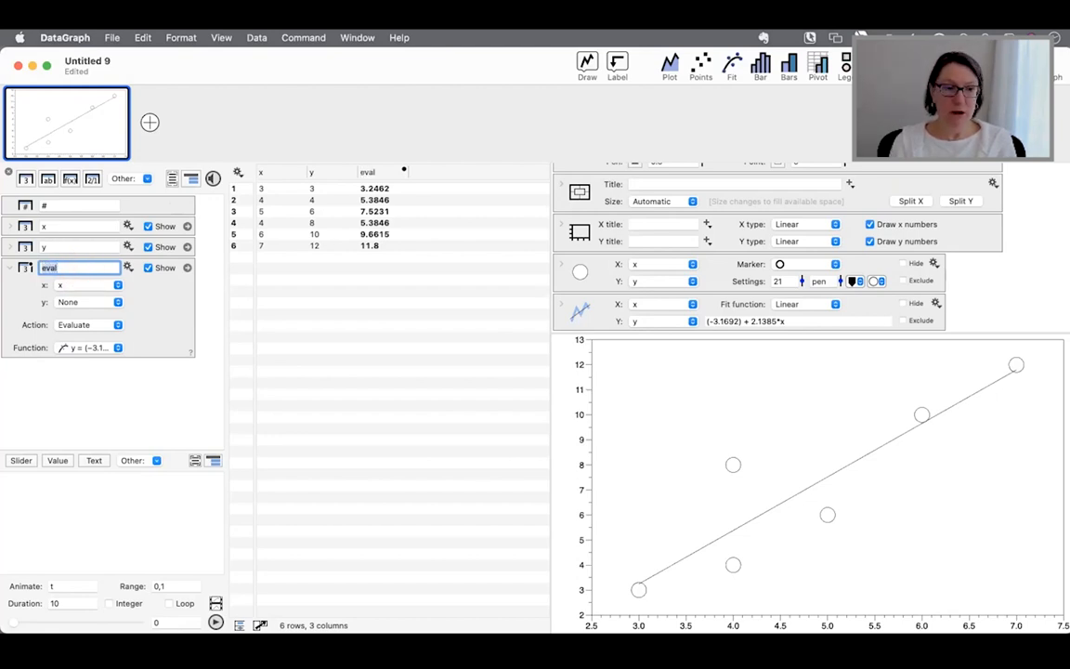
pyautogui.click(110, 416)
pyautogui.click(161, 291)
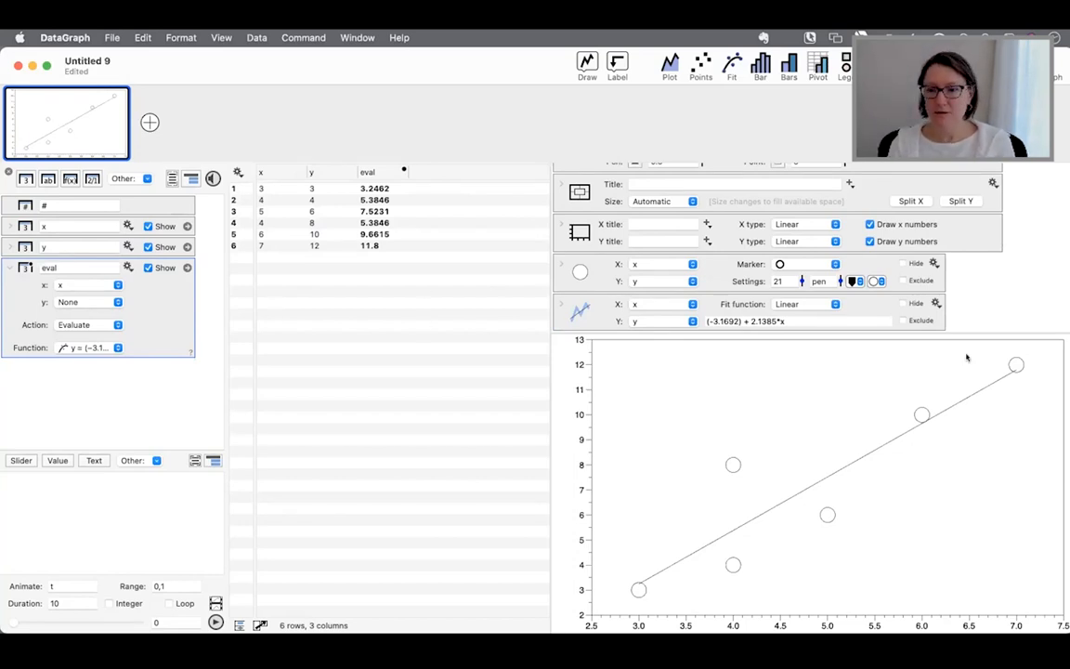
# - Extract the fit values of the linear fit as a column and compare them with the eval column
pyautogui.click(583, 314)
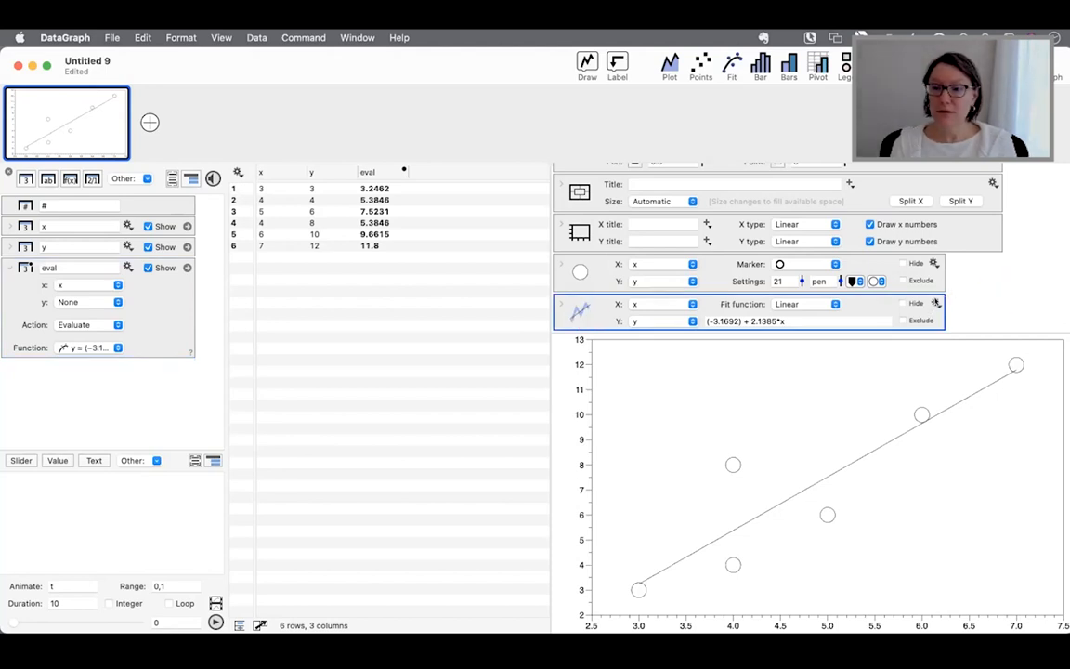
pyautogui.click(936, 303)
pyautogui.moveTo(941, 332)
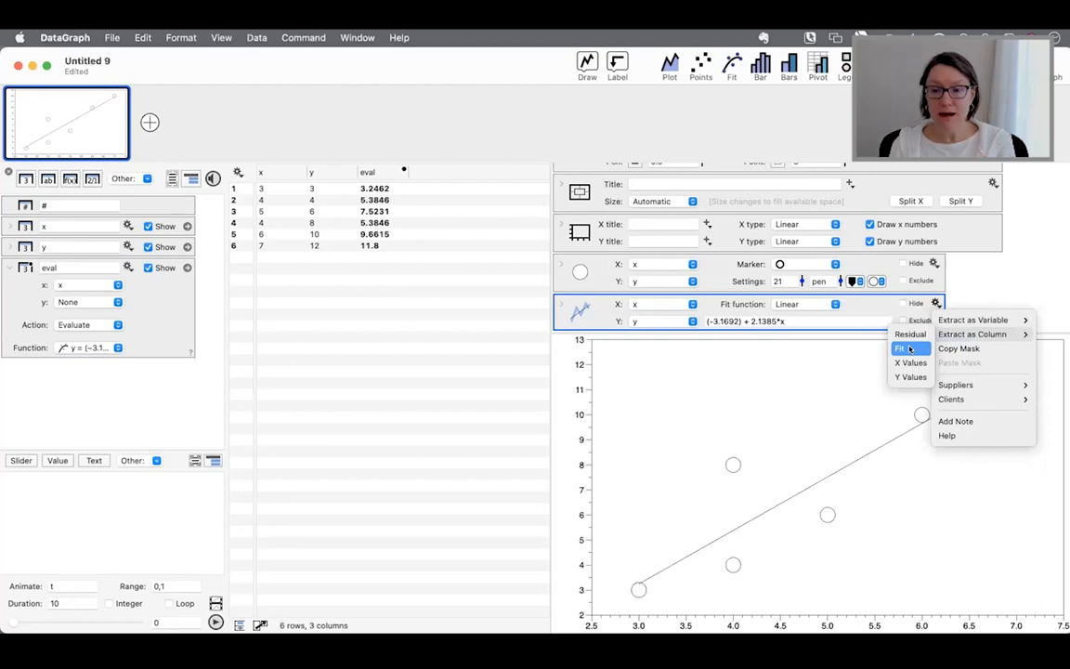
pyautogui.click(909, 349)
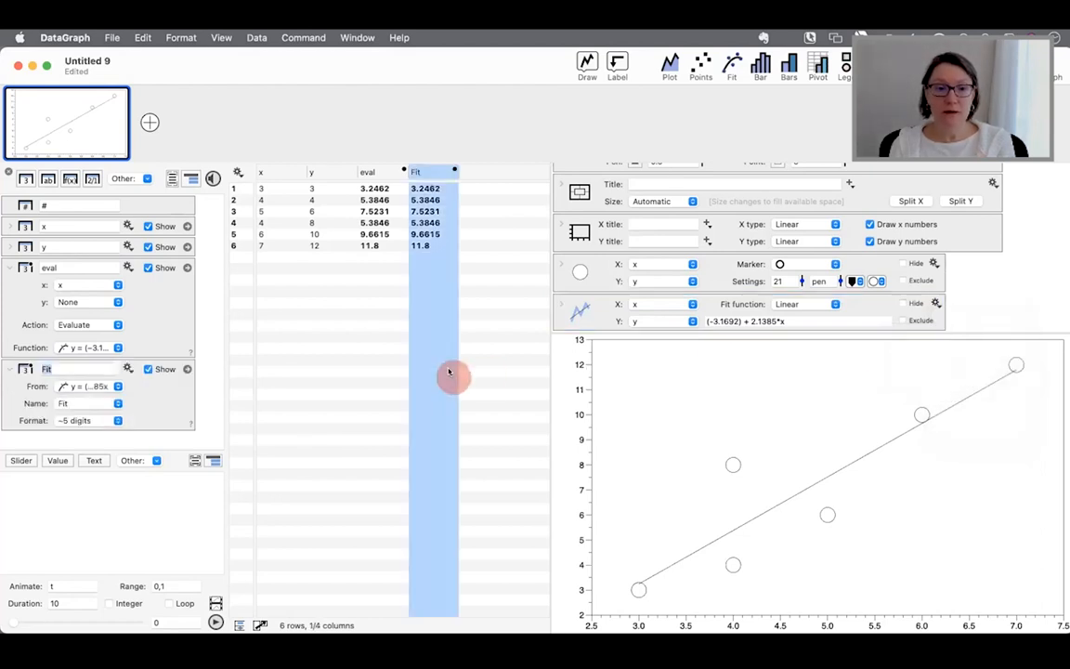
pyautogui.click(425, 269)
pyautogui.click(379, 222)
pyautogui.click(442, 198)
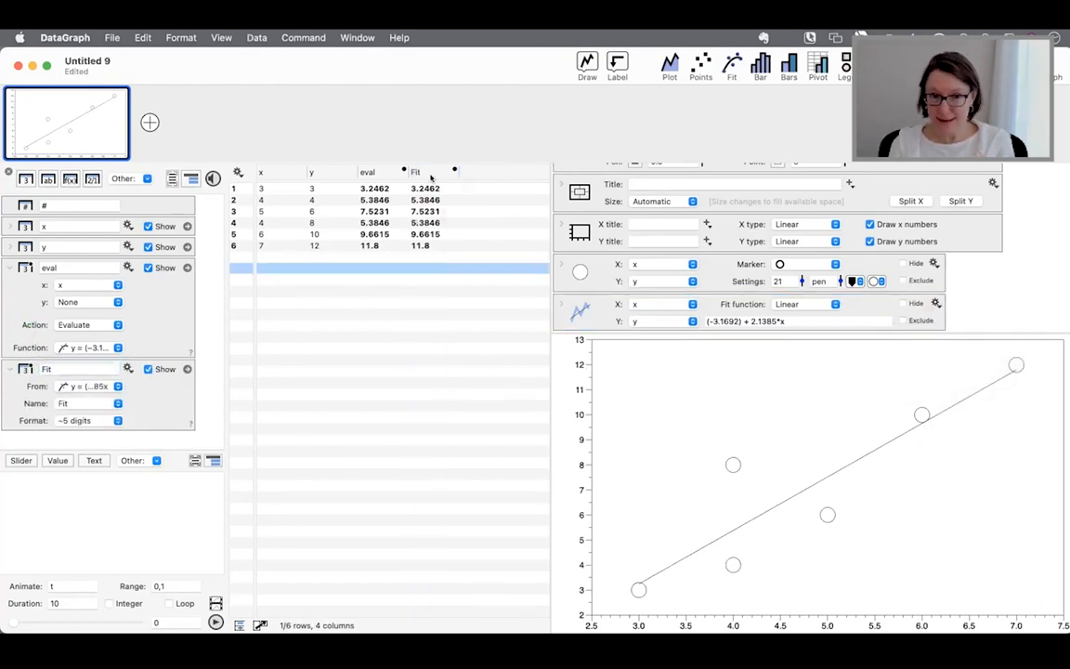
# - Move the Fit column ahead of the eval column in the data table
pyautogui.click(430, 173)
pyautogui.moveTo(430, 173); pyautogui.dragTo(351, 180)
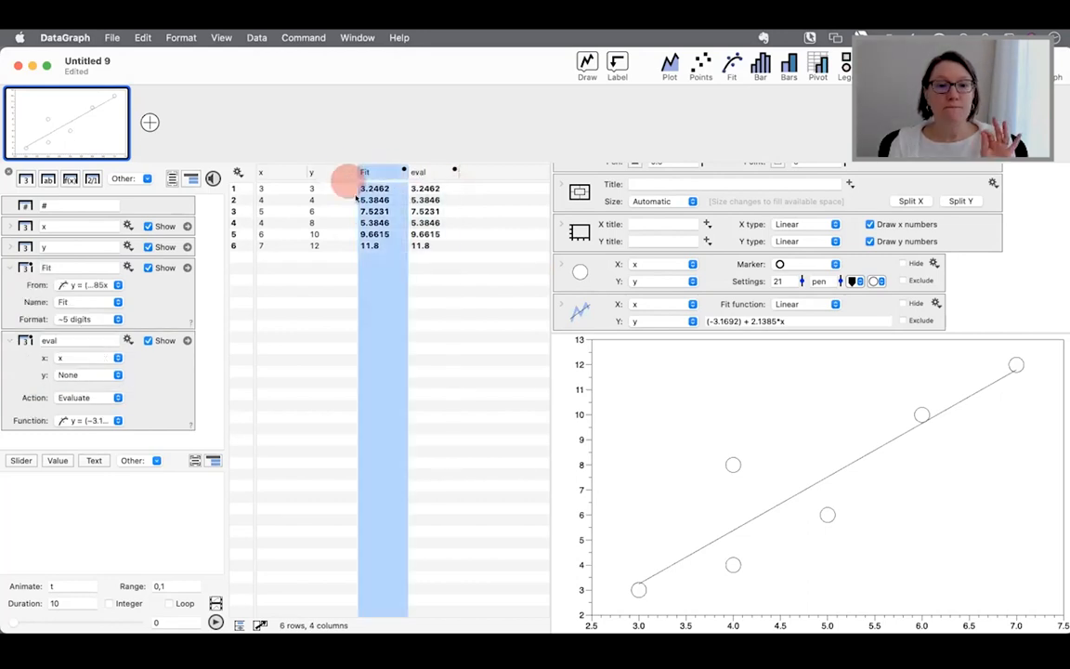
pyautogui.click(425, 173)
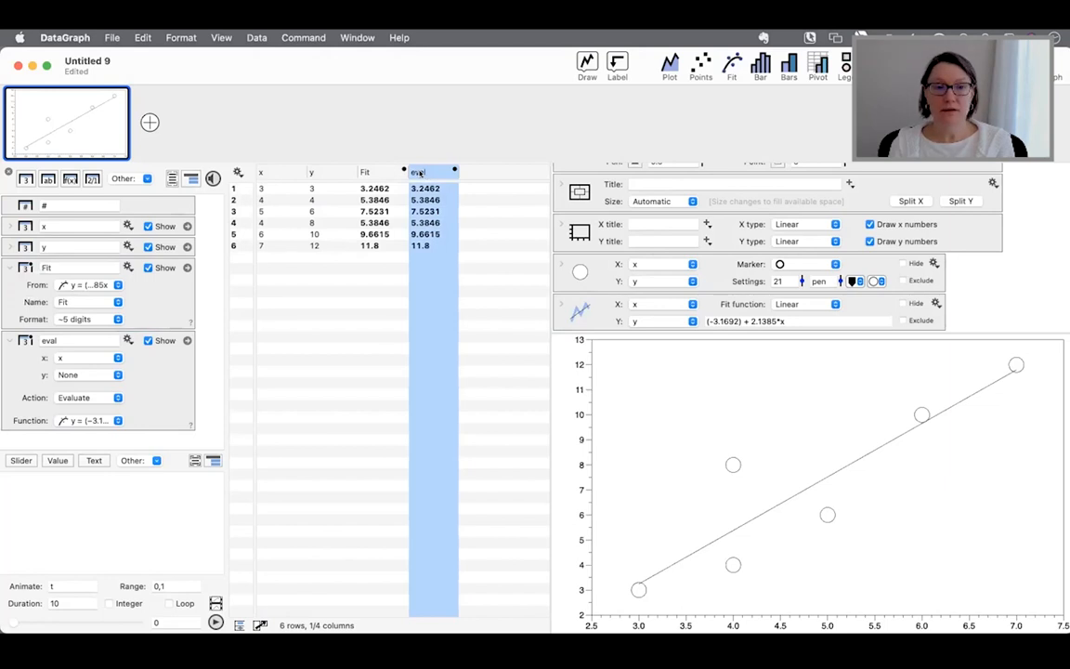
pyautogui.click(378, 171)
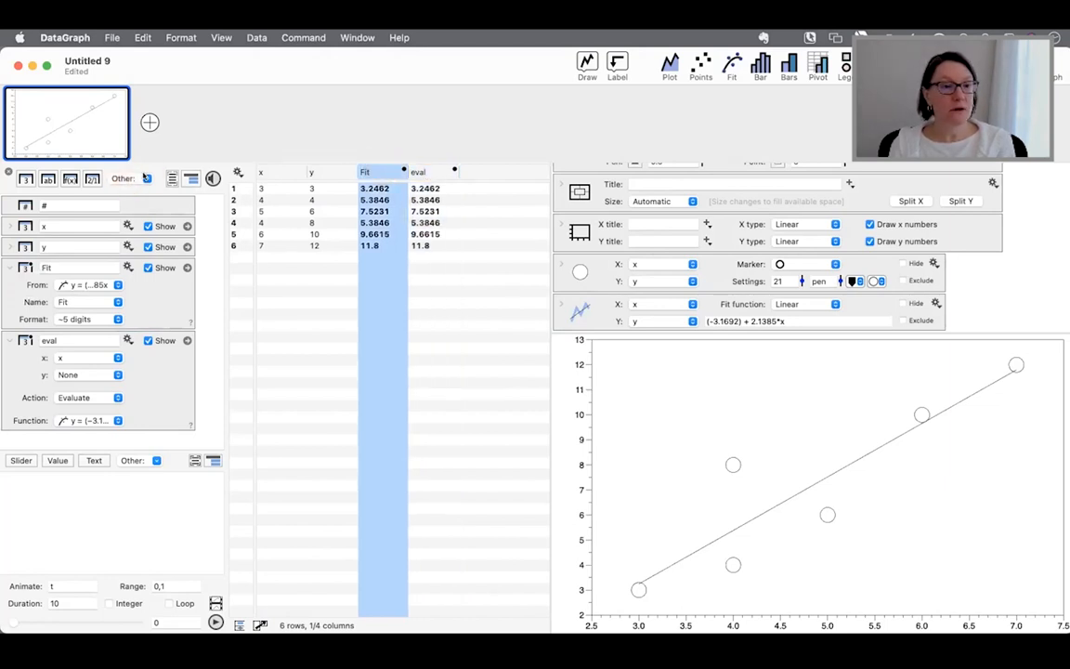
# - Insert a divider between the Fit and eval columns in the data table
pyautogui.click(140, 178)
pyautogui.click(152, 347)
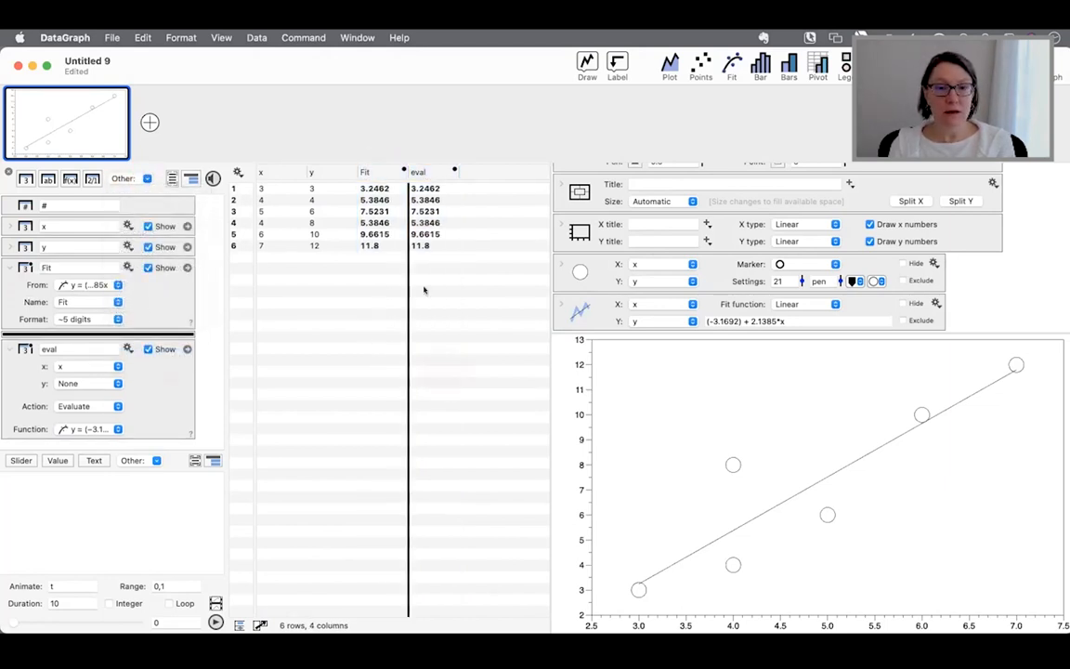
pyautogui.click(423, 173)
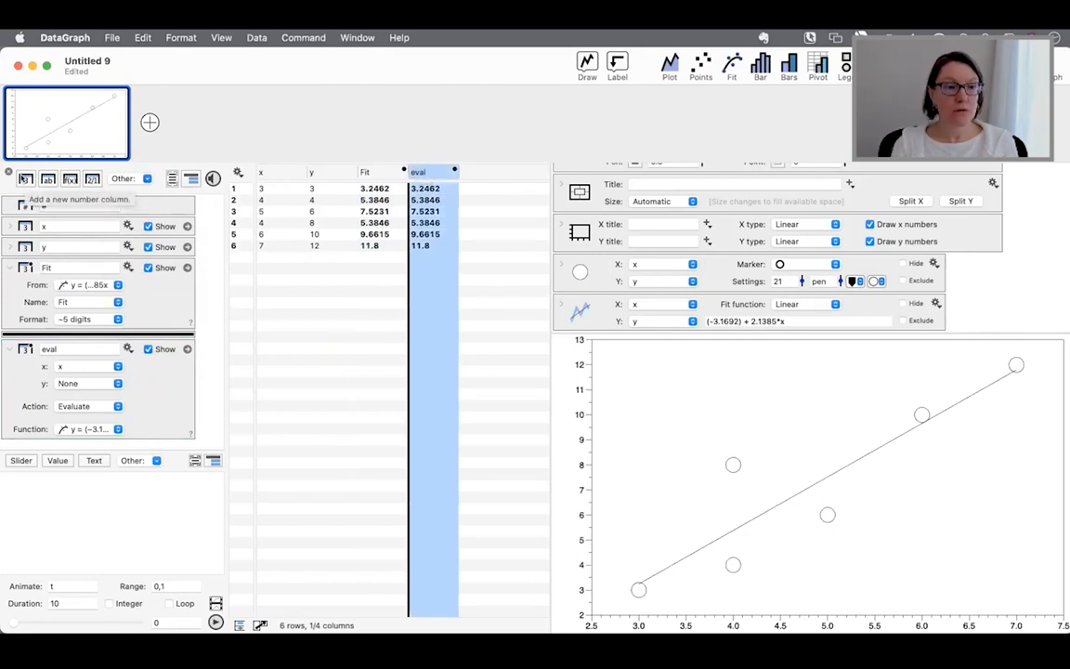
# - Add a new number column between the divider and the eval column and name it x2
pyautogui.click(24, 179)
pyautogui.moveTo(486, 171); pyautogui.dragTo(429, 174)
pyautogui.click(82, 336)
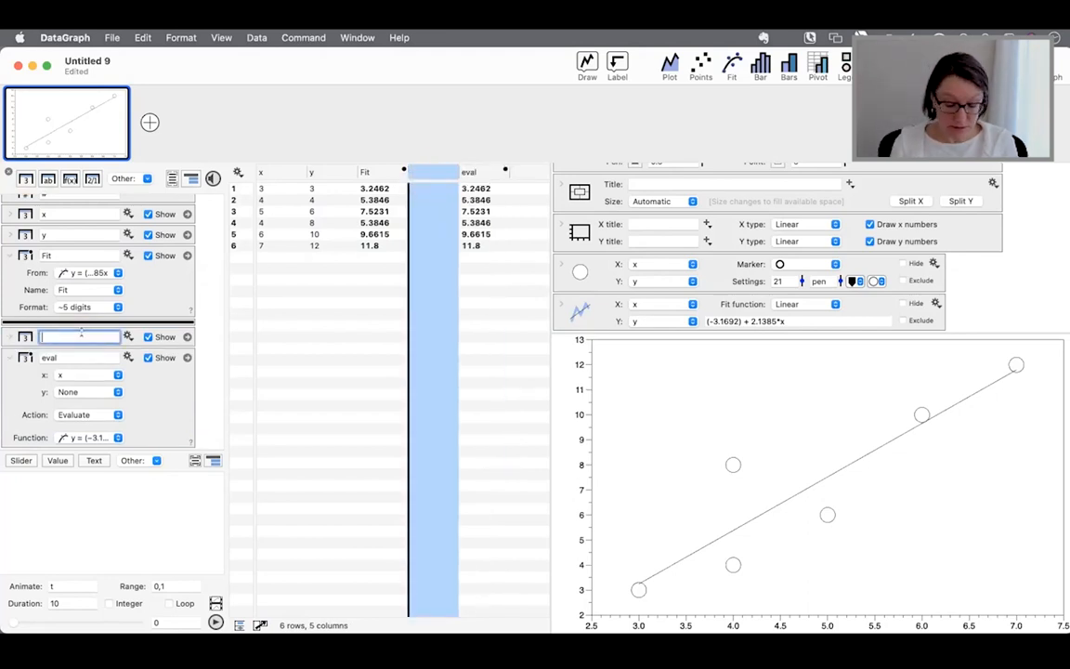
pyautogui.write('x2')
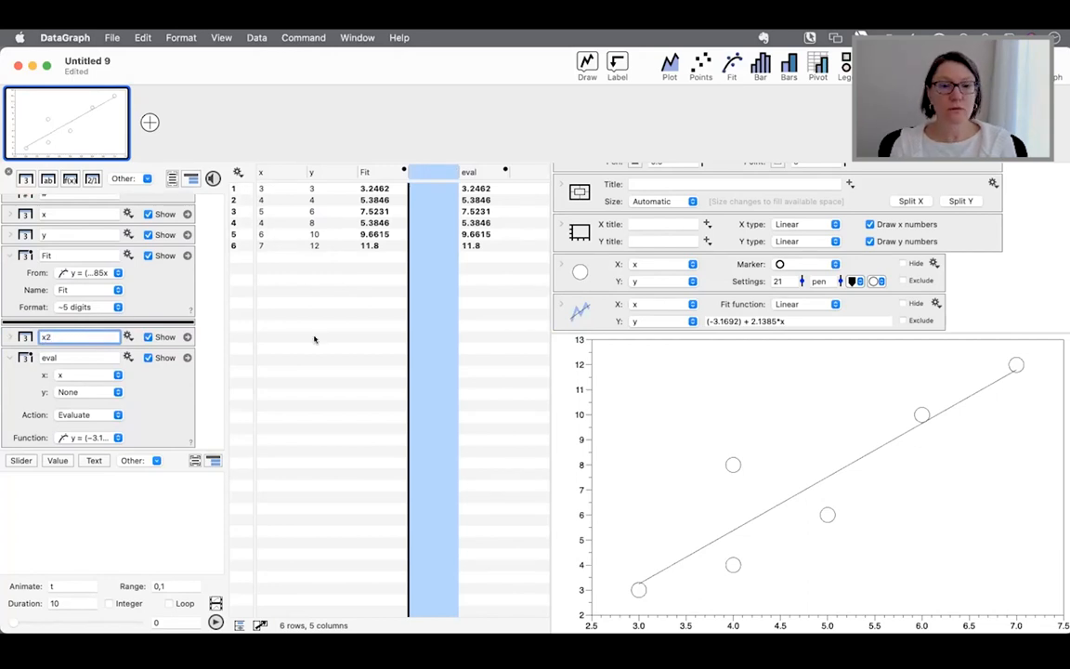
pyautogui.click(314, 339)
# - Fill the x2 column with the values 4, 3, 5, 3, 2, 1, 2, 4, 6 and 7
pyautogui.doubleClick(424, 189)
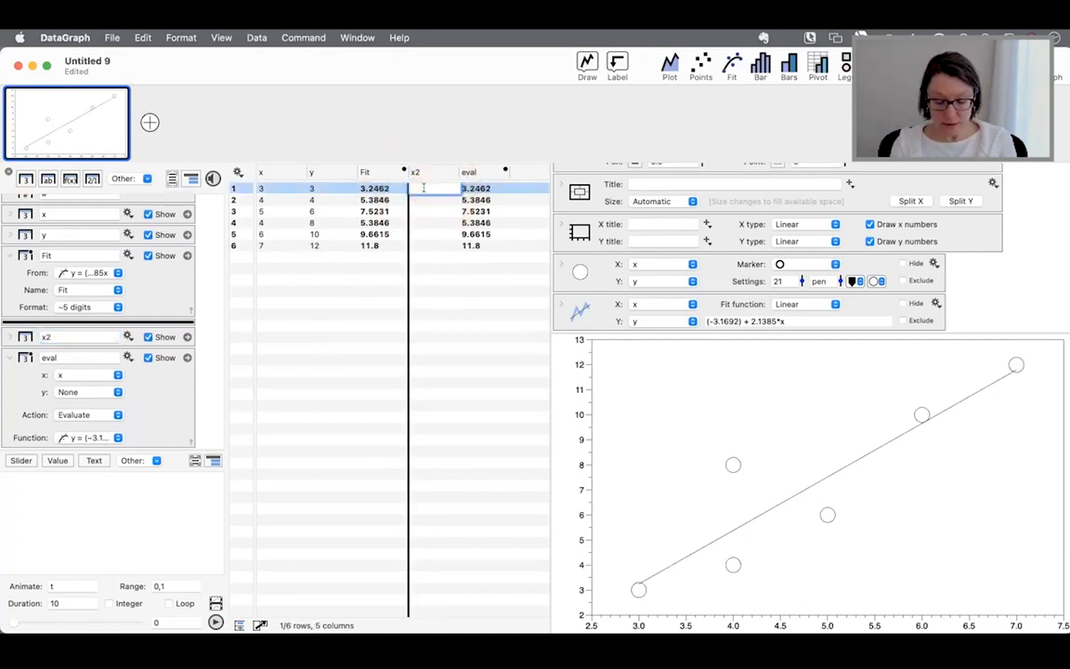
pyautogui.write('4 3 5 3 2 ')
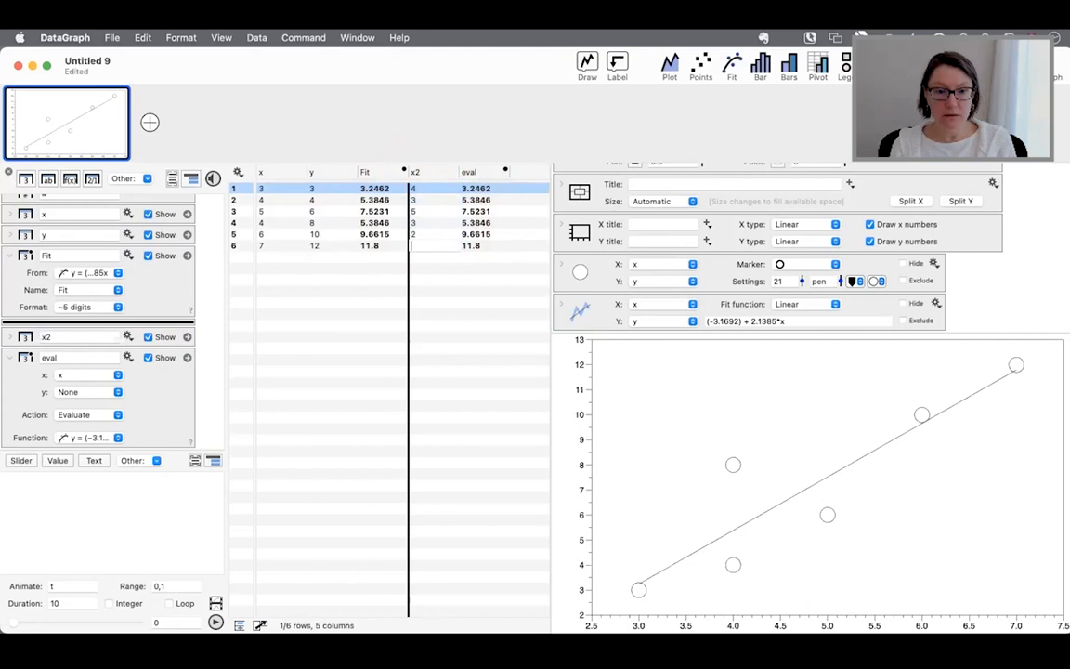
pyautogui.write('1 2 4 6 7')
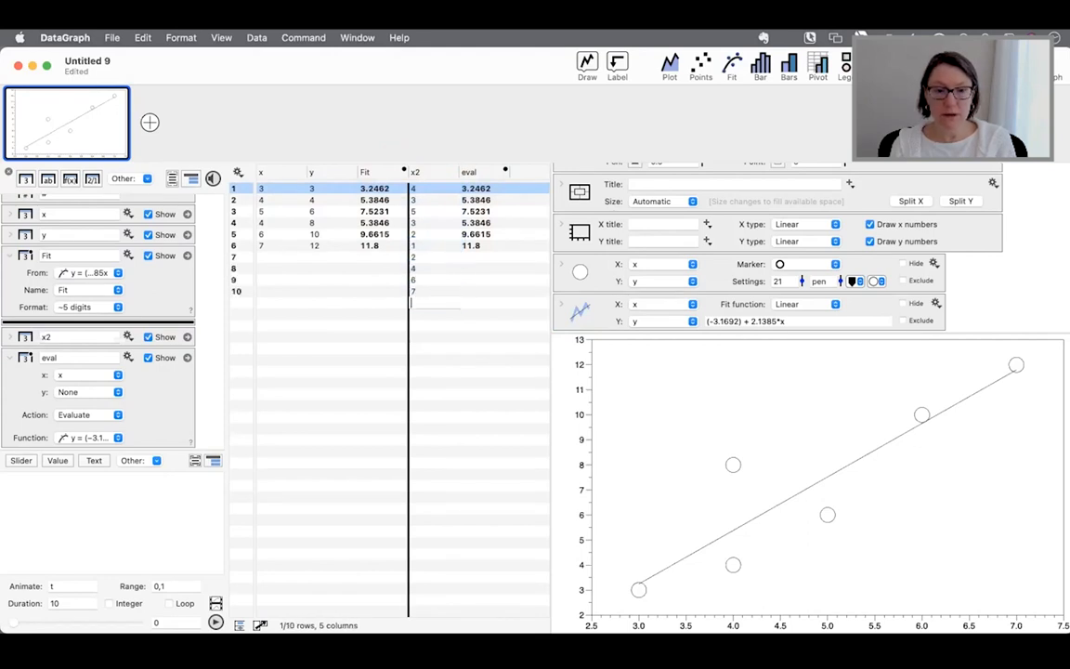
pyautogui.click(489, 359)
# - Set the eval column's x input to column x2 and highlight the eval column in the table
pyautogui.click(425, 166)
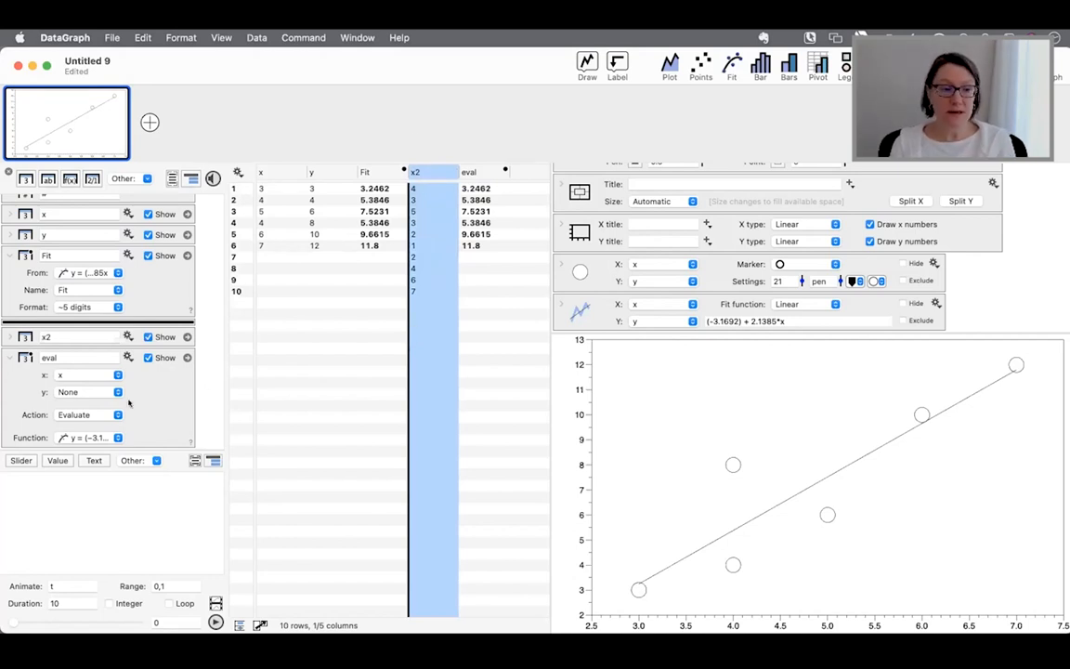
pyautogui.click(77, 375)
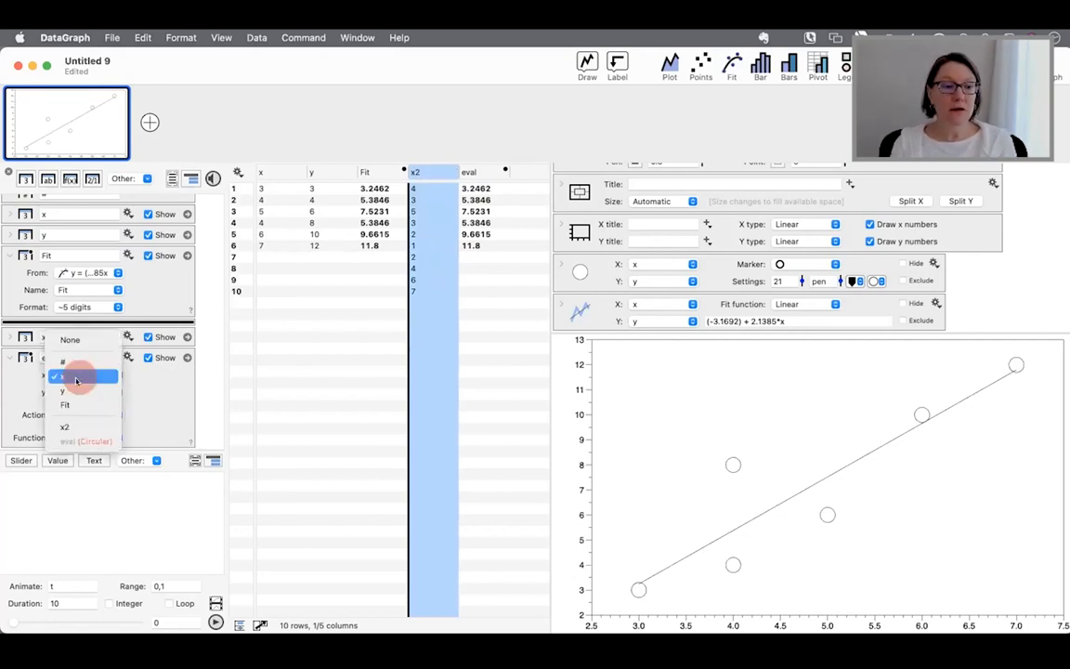
pyautogui.click(87, 426)
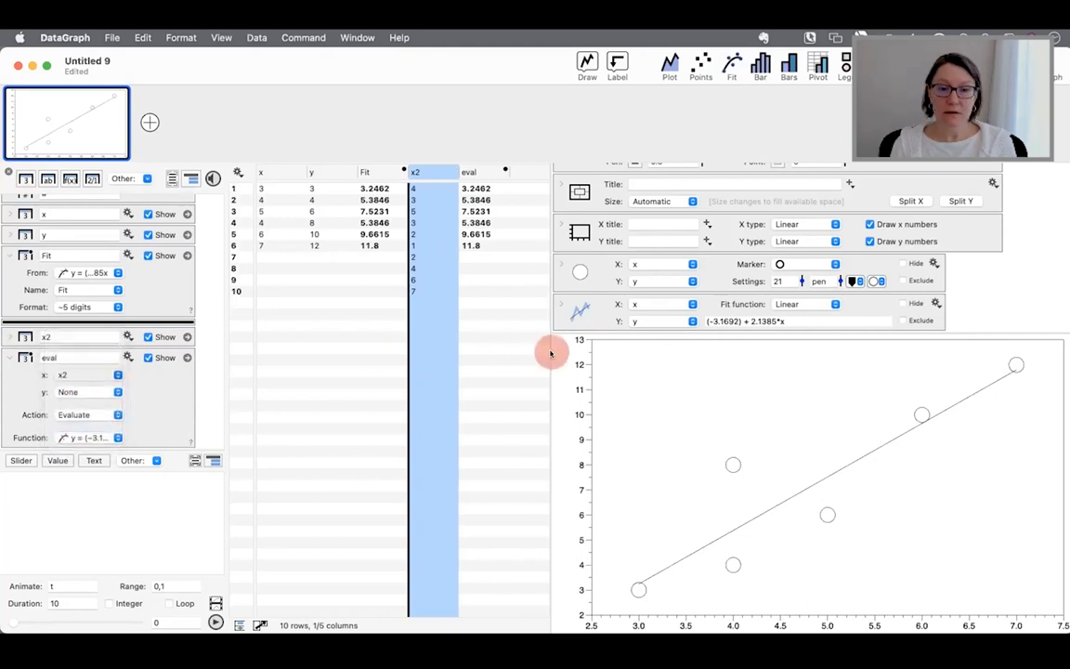
pyautogui.click(472, 173)
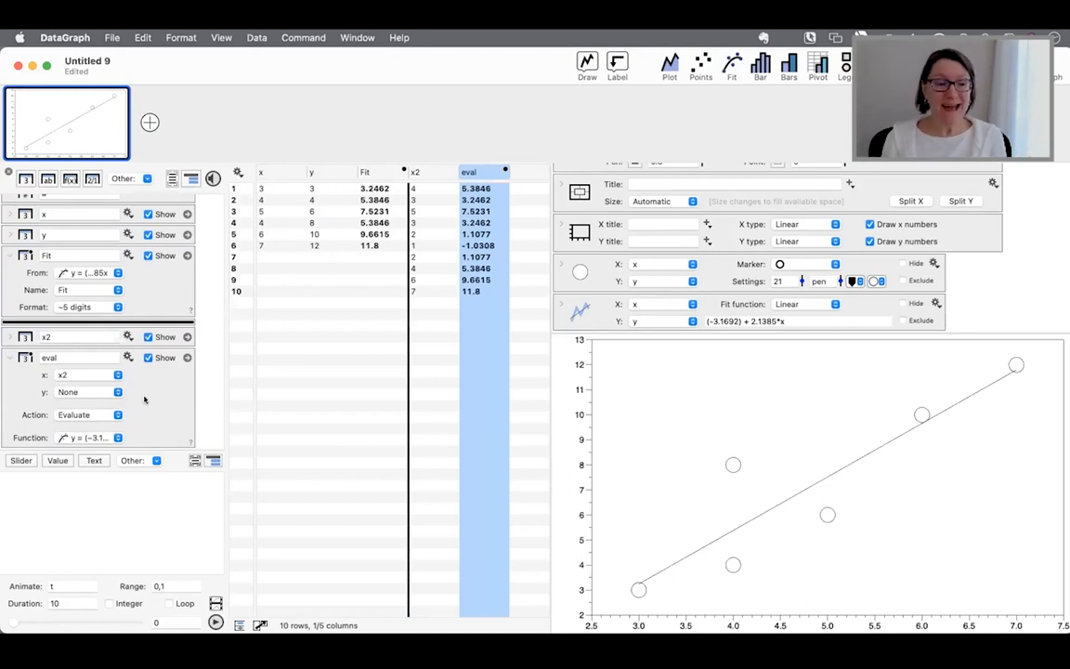
# - Extract the residuals of the linear fit as a column and place it between the y and Fit columns
pyautogui.click(78, 415)
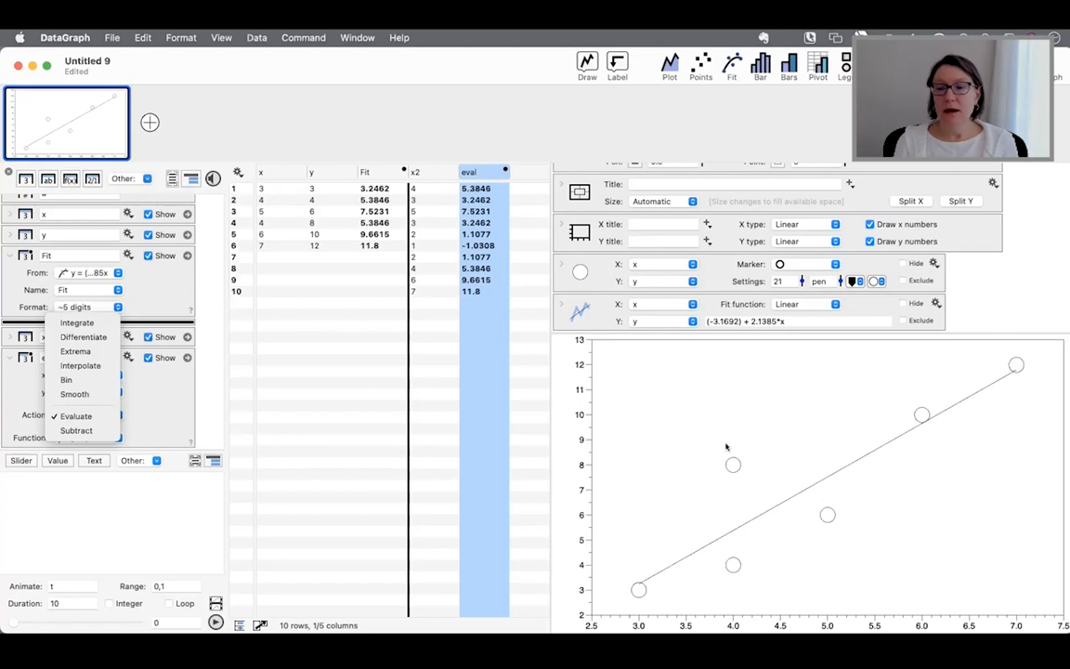
pyautogui.click(937, 303)
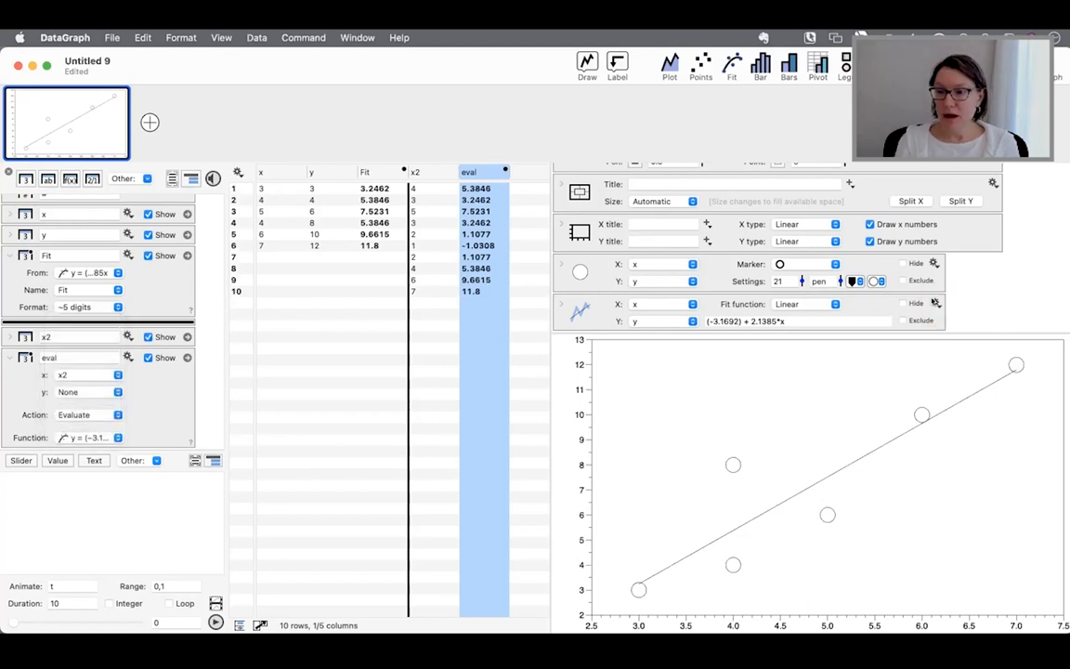
pyautogui.click(936, 303)
pyautogui.moveTo(989, 333)
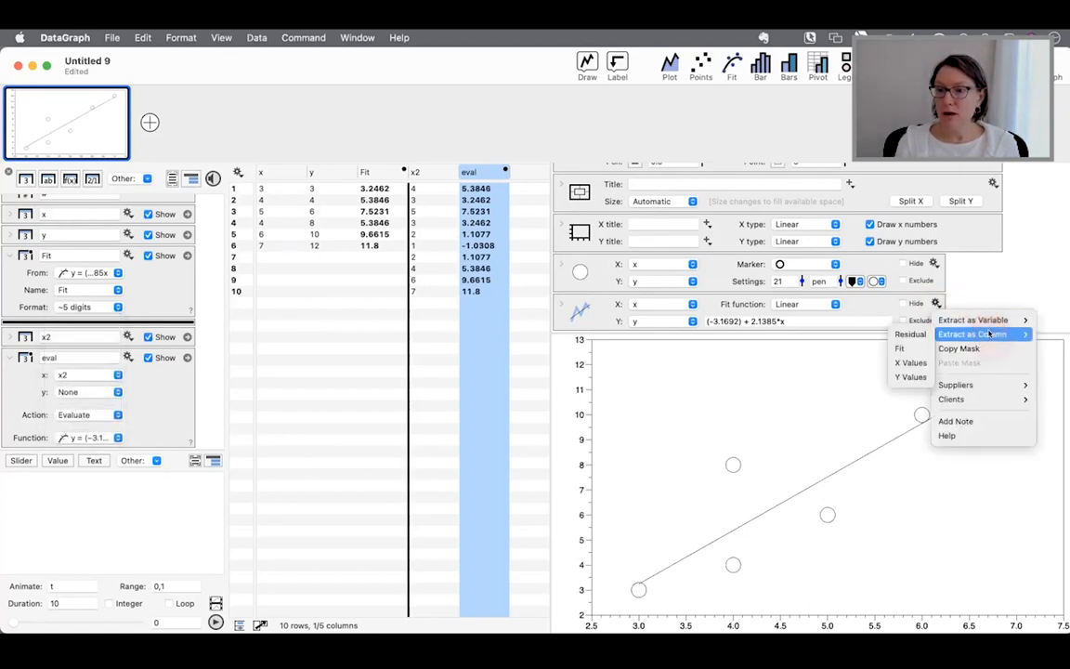
pyautogui.click(906, 334)
pyautogui.moveTo(516, 172); pyautogui.dragTo(372, 177)
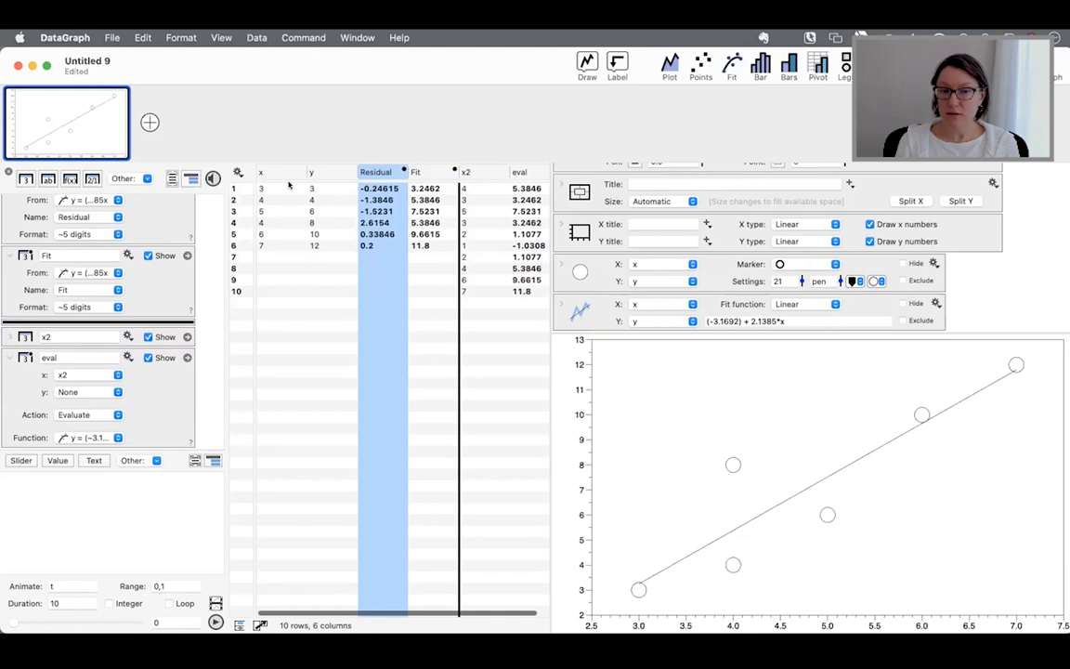
pyautogui.hscroll(2, 381, 312)
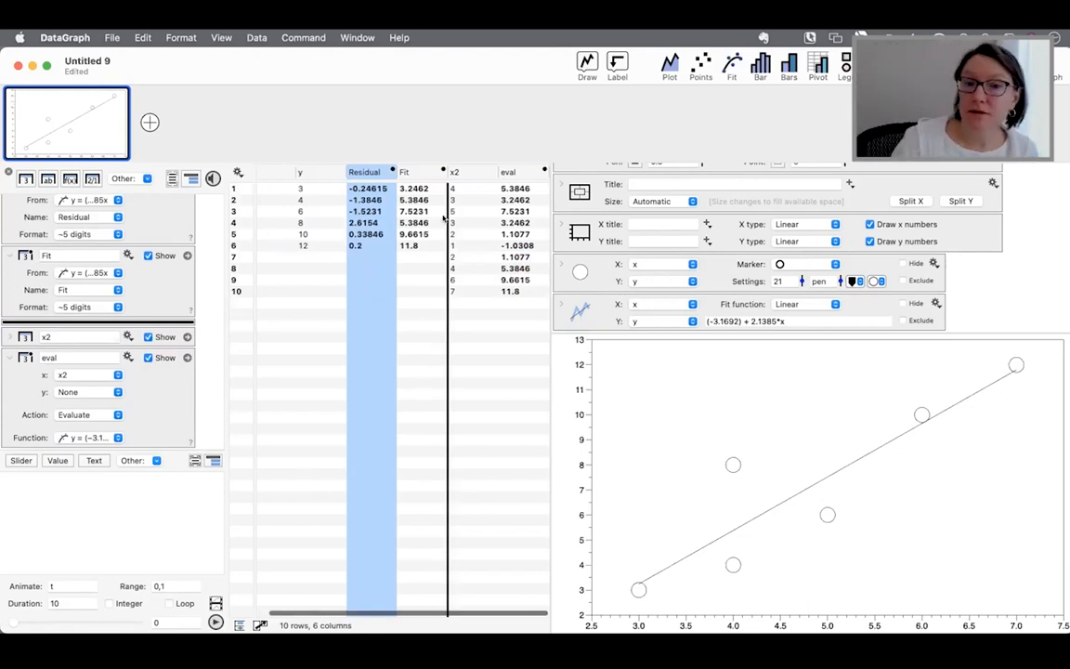
# - Collapse the settings of all columns in the column list
pyautogui.click(155, 411)
pyautogui.click(8, 359)
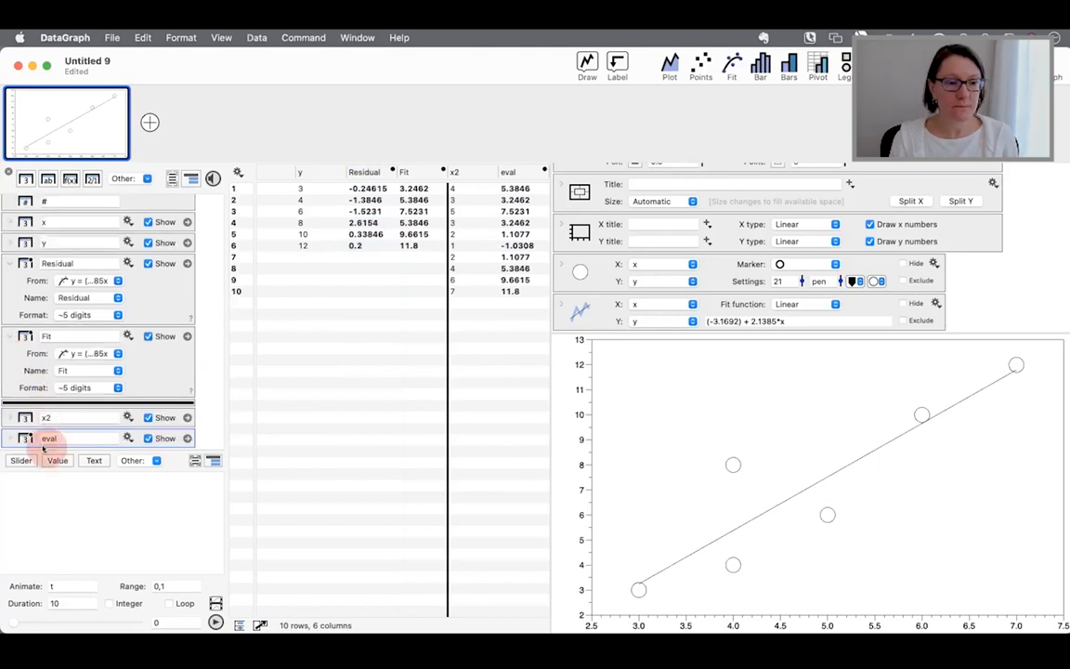
pyautogui.click(200, 333)
pyautogui.press('super+a')
pyautogui.press('Left')
pyautogui.click(7, 338)
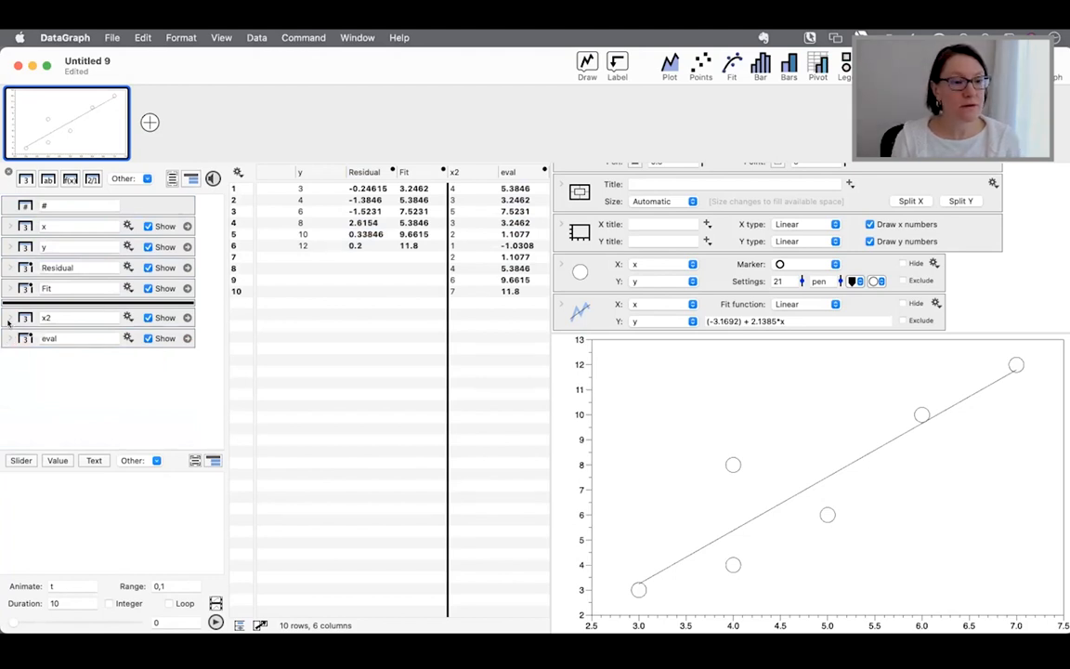
pyautogui.click(8, 338)
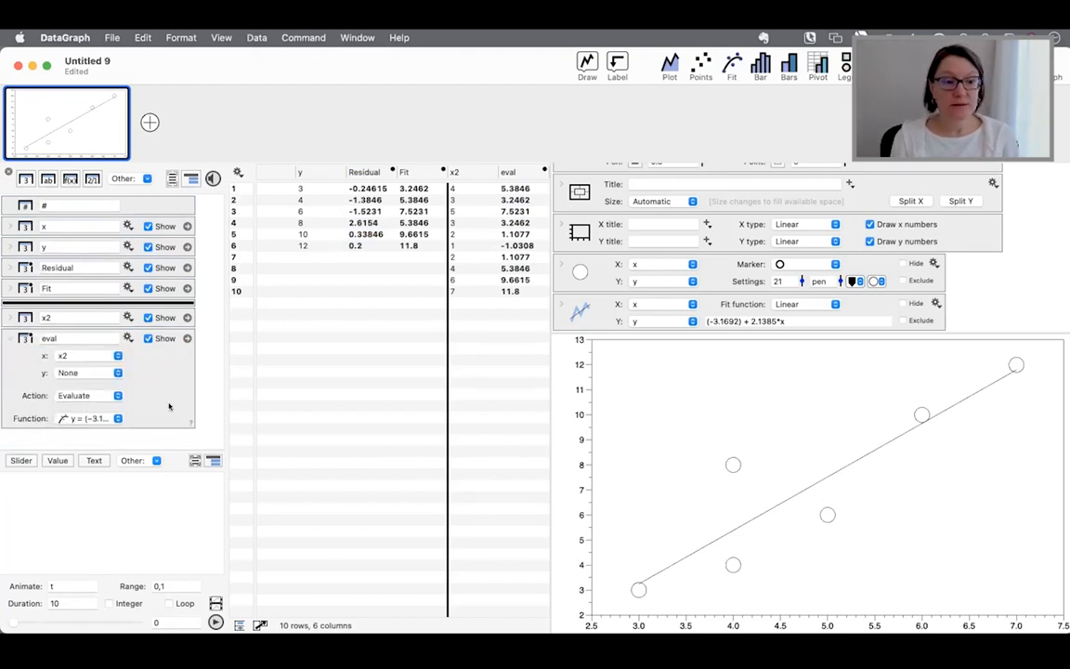
pyautogui.click(9, 338)
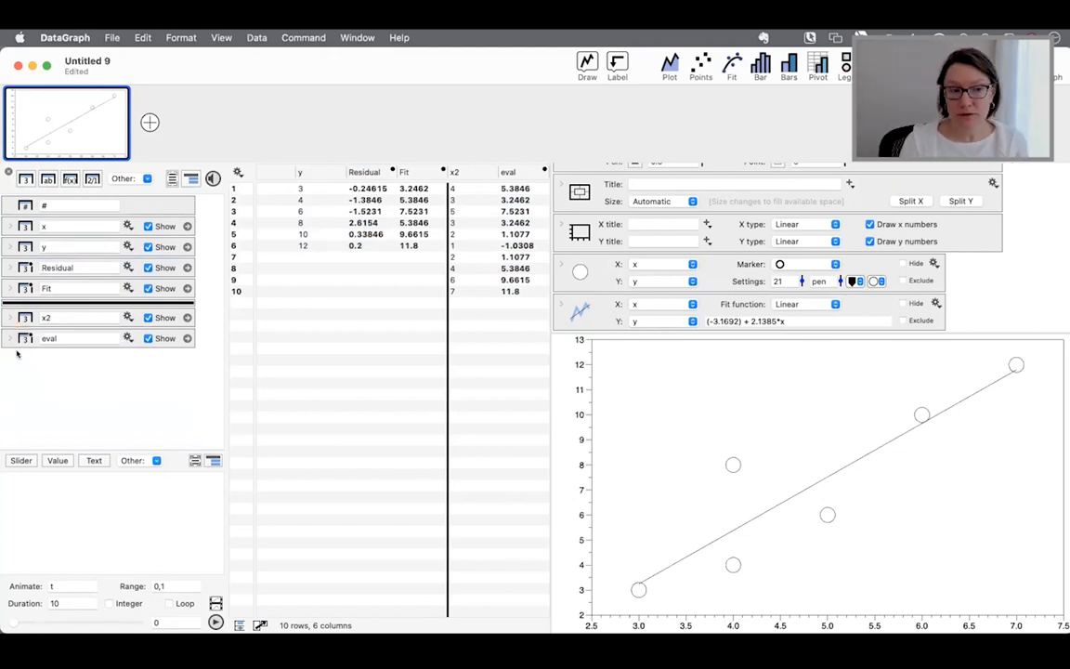
# - Duplicate the eval column and set the copy's action to Subtract
pyautogui.click(16, 340)
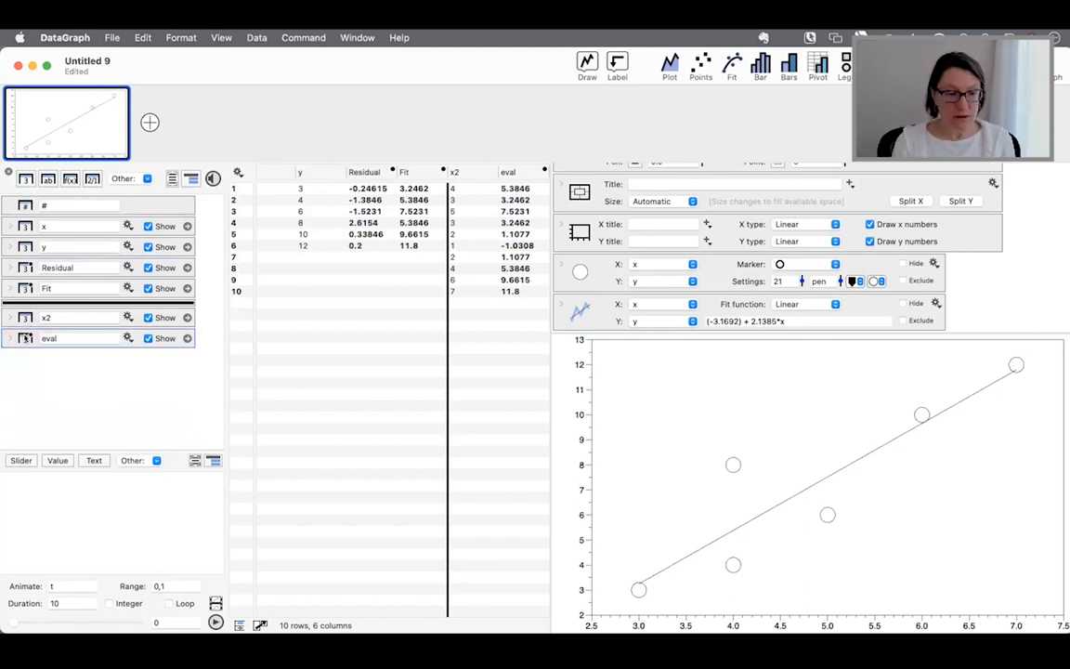
pyautogui.moveTo(26, 338); pyautogui.dragTo(37, 371)
pyautogui.click(9, 357)
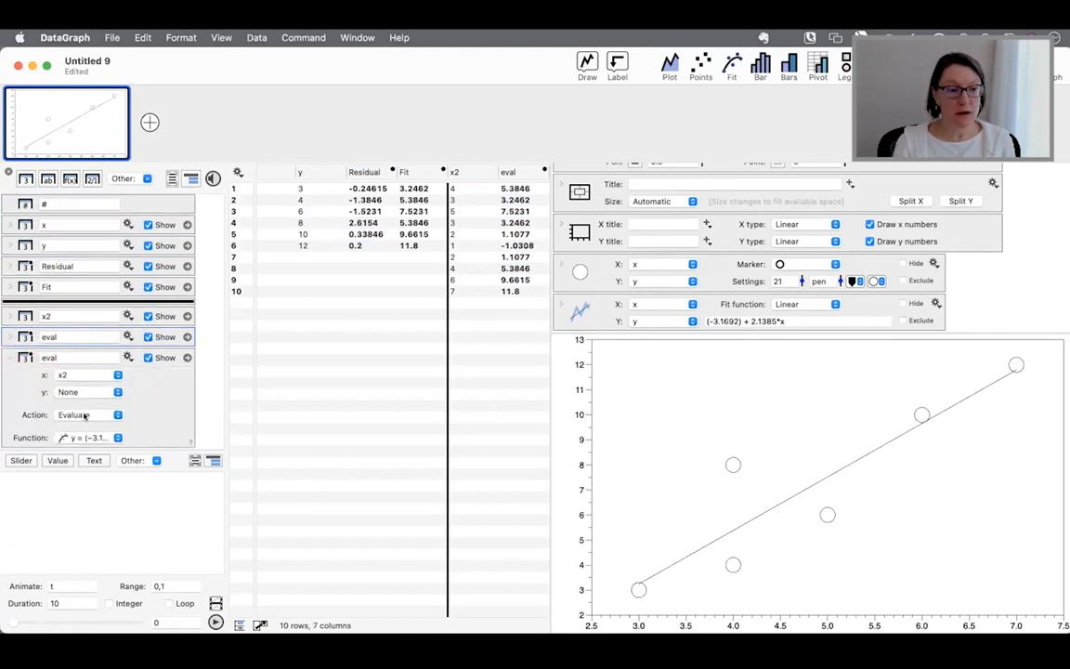
pyautogui.click(85, 416)
pyautogui.click(84, 429)
# - Rename the duplicated column as res and bring it into view in the data table
pyautogui.doubleClick(72, 358)
pyautogui.write('res')
pyautogui.press('Return')
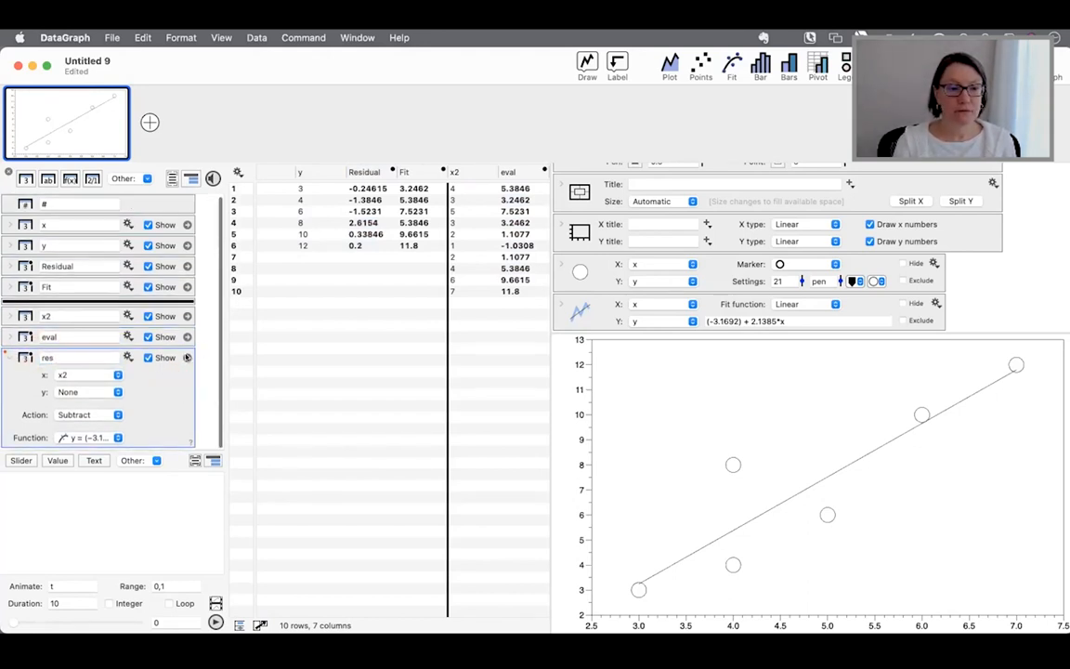
pyautogui.click(187, 357)
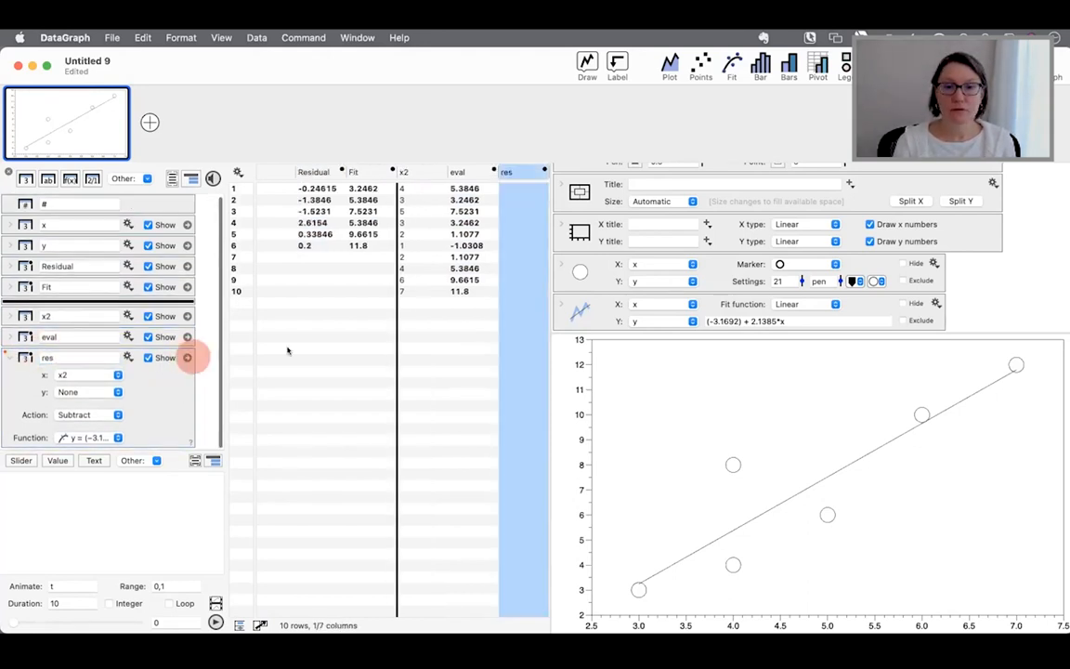
# - Set the res column's y input to column y
pyautogui.click(82, 393)
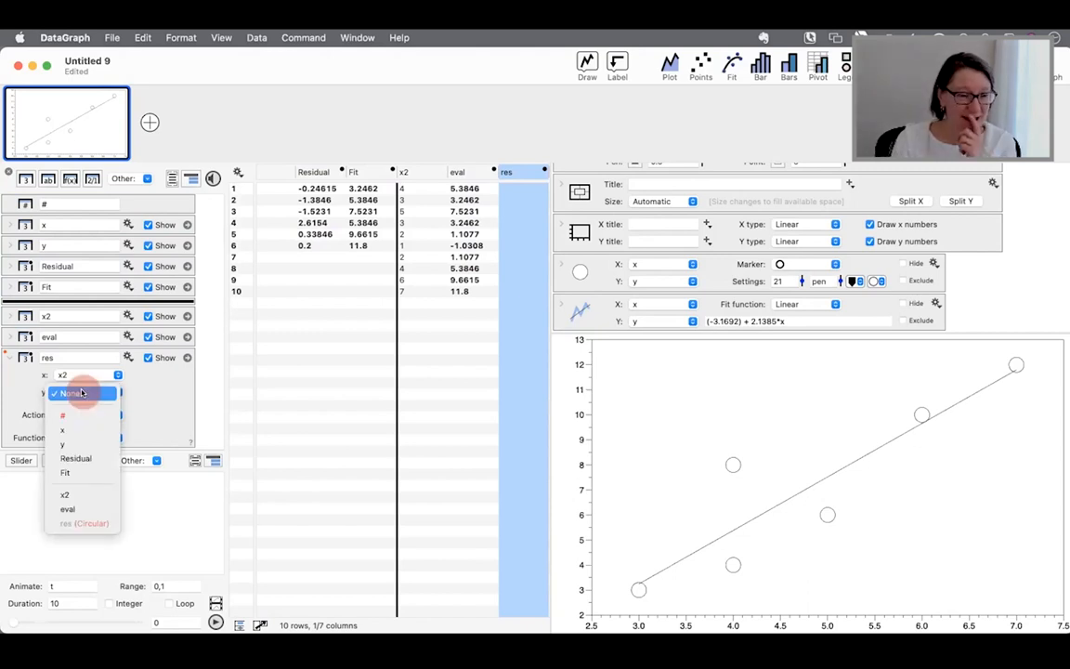
pyautogui.click(83, 444)
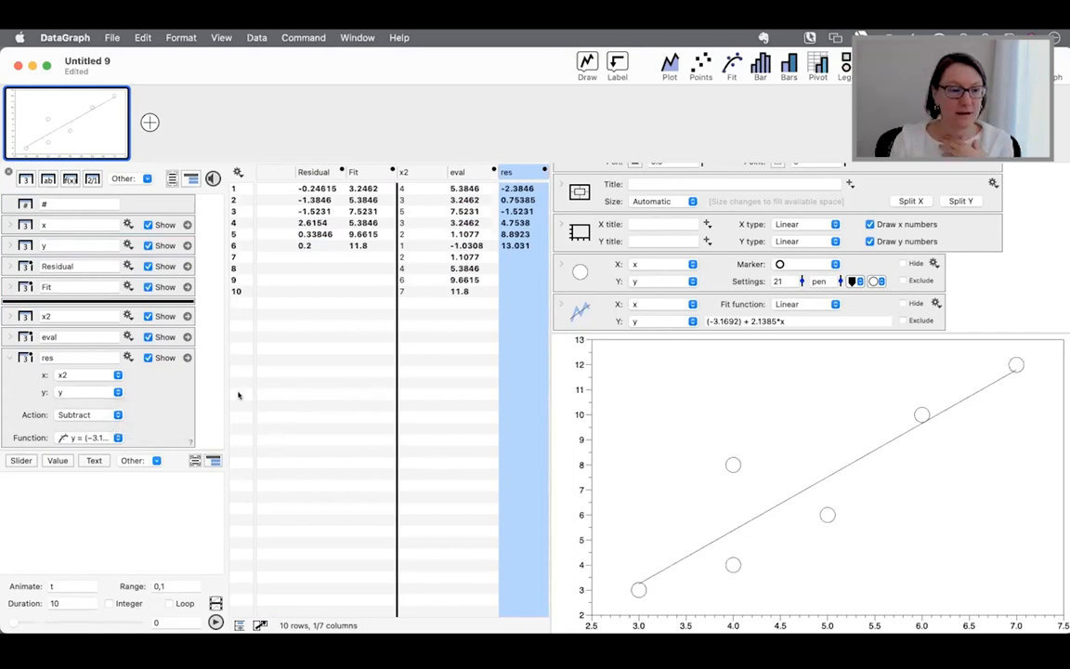
pyautogui.click(146, 400)
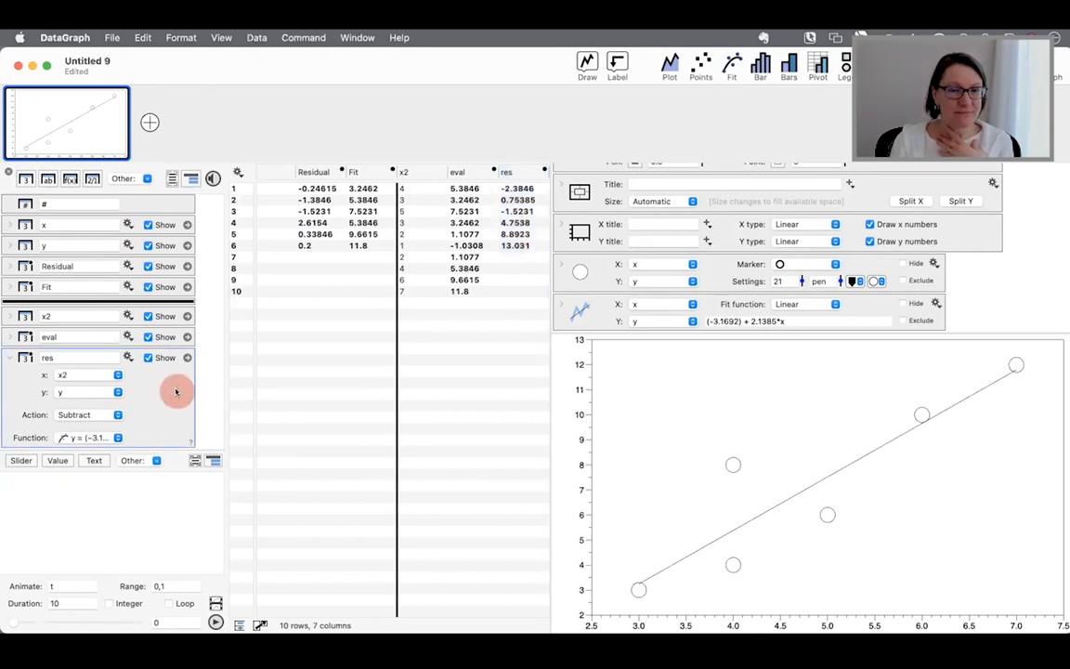
# - Set the res column's y input to the eval column and highlight eval in the table
pyautogui.click(75, 393)
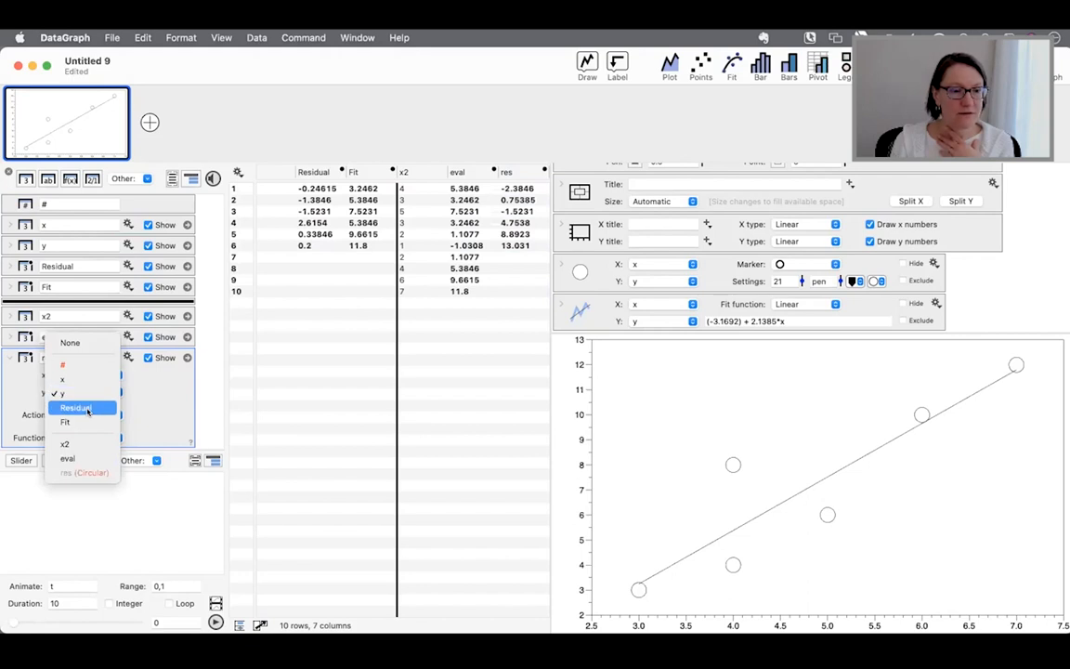
pyautogui.click(67, 458)
pyautogui.click(333, 332)
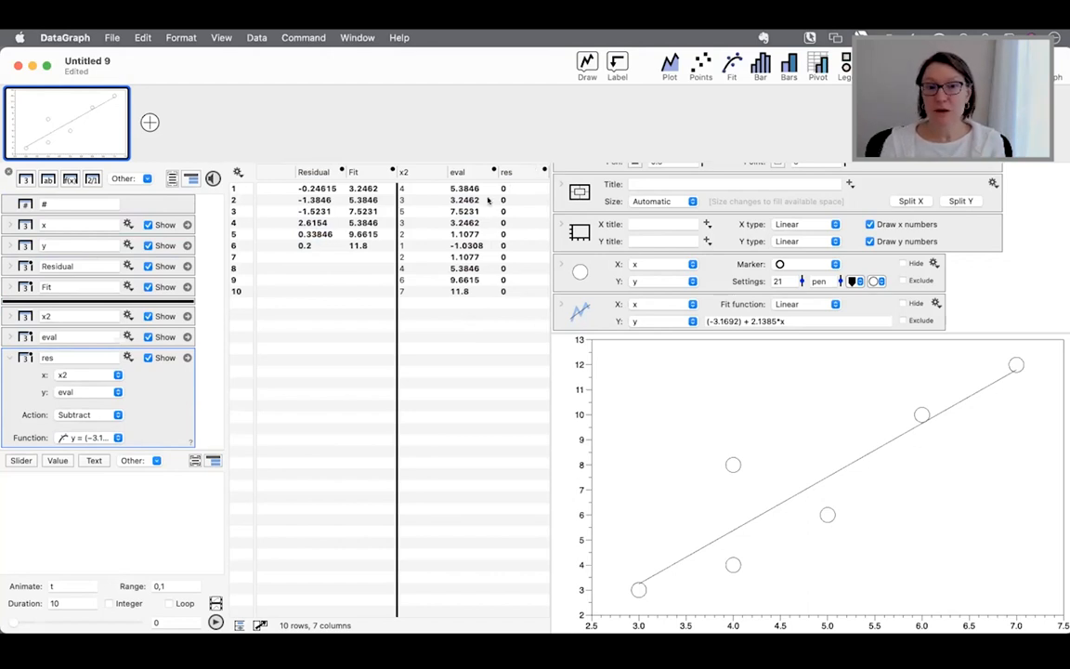
pyautogui.click(471, 317)
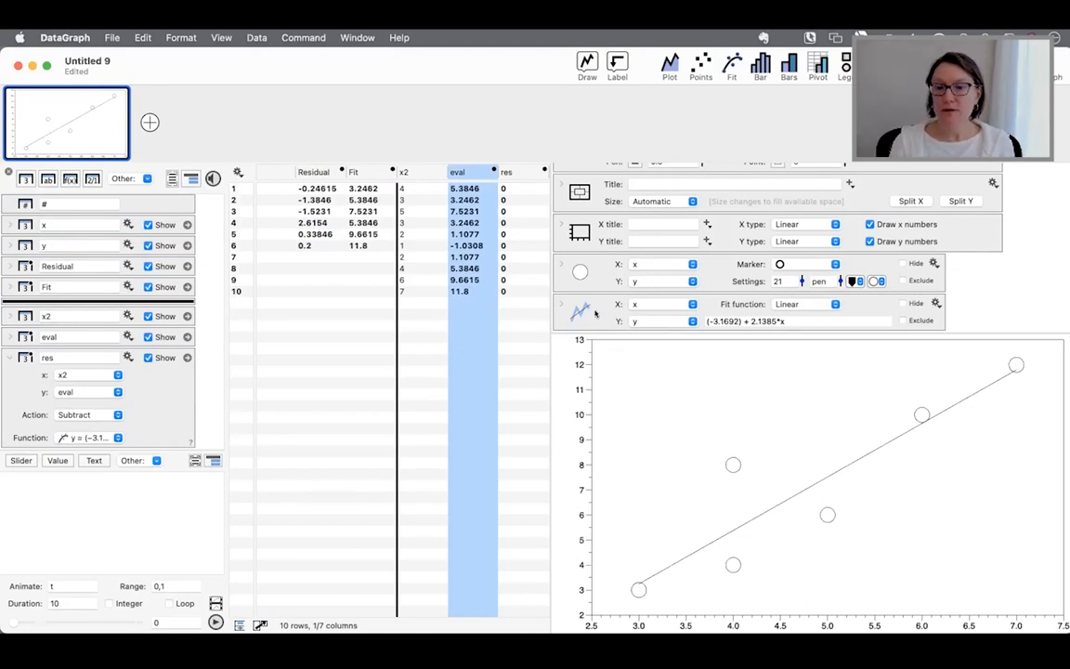
# - Review the fit functions available for the fit command, keeping Linear
pyautogui.click(632, 308)
pyautogui.scroll(1, 599, 314)
pyautogui.scroll(-2, 598, 314)
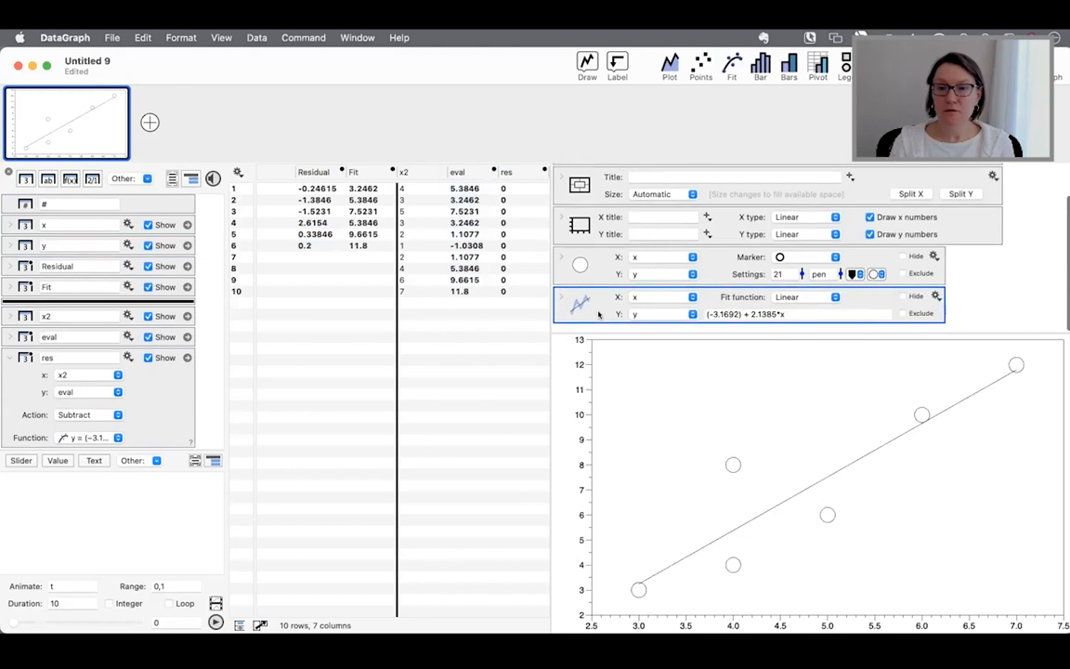
pyautogui.click(835, 304)
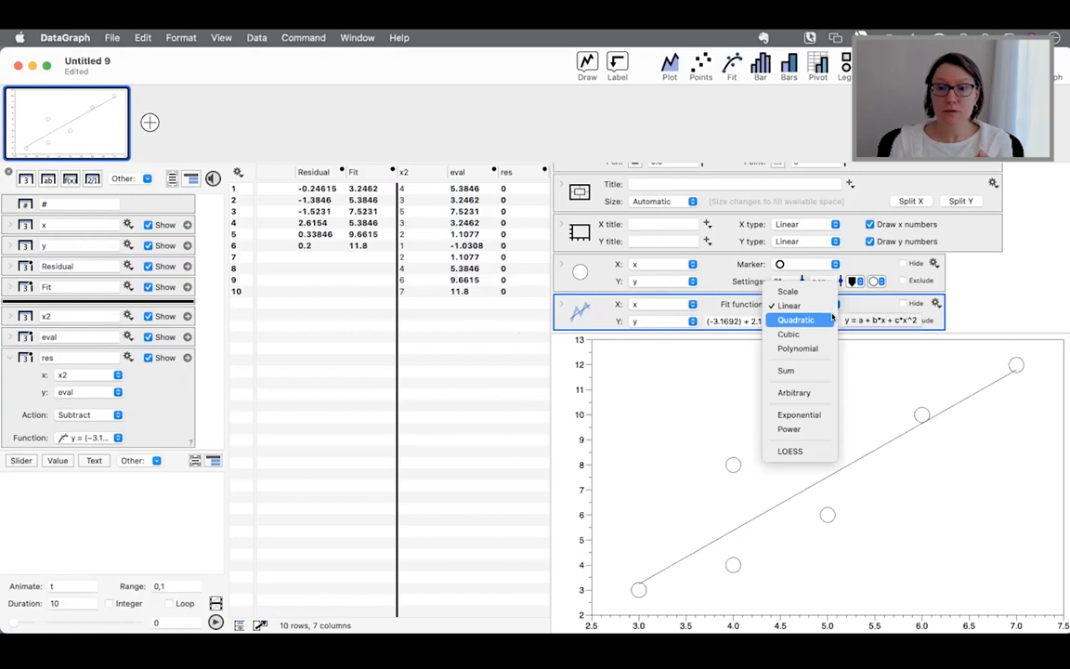
pyautogui.click(141, 425)
pyautogui.click(146, 414)
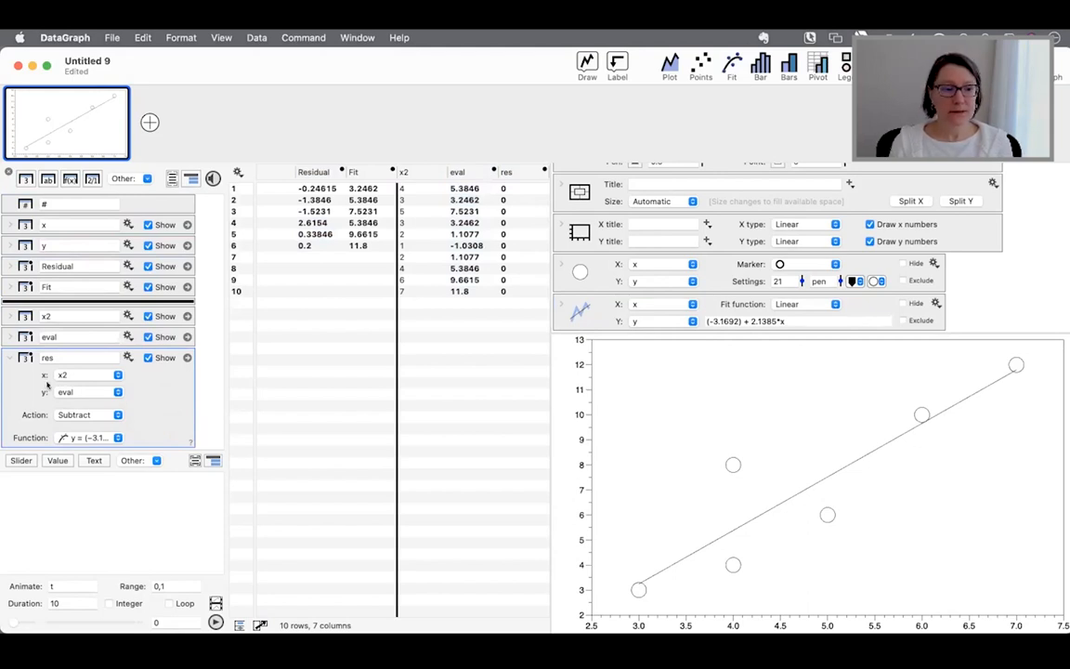
# - Collapse the res column's settings and minimize the document window
pyautogui.click(9, 358)
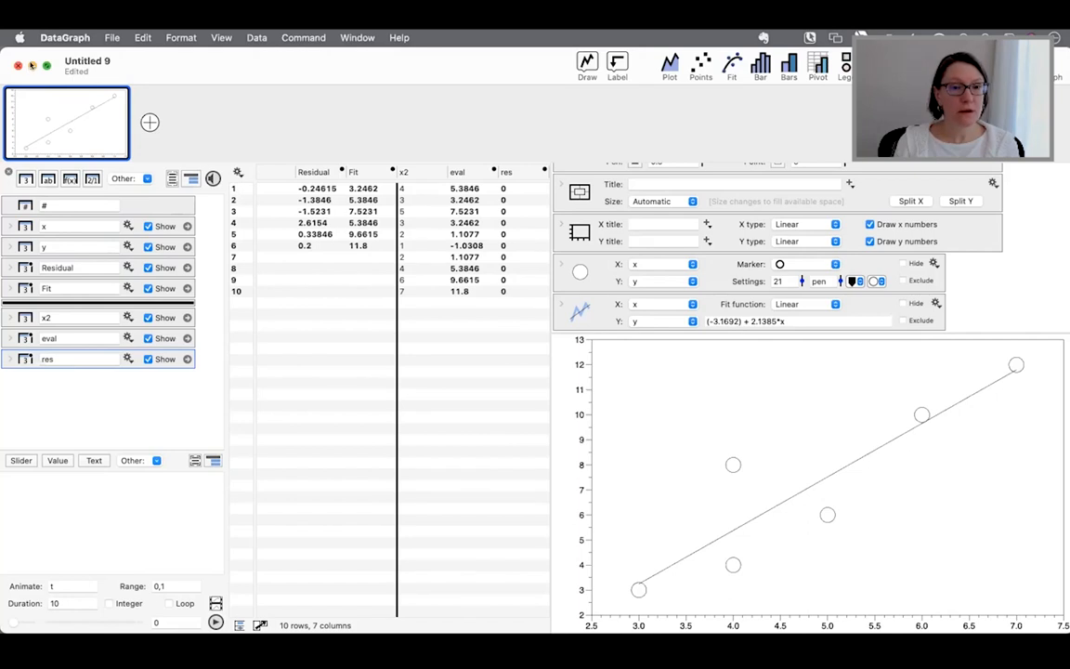
pyautogui.click(30, 65)
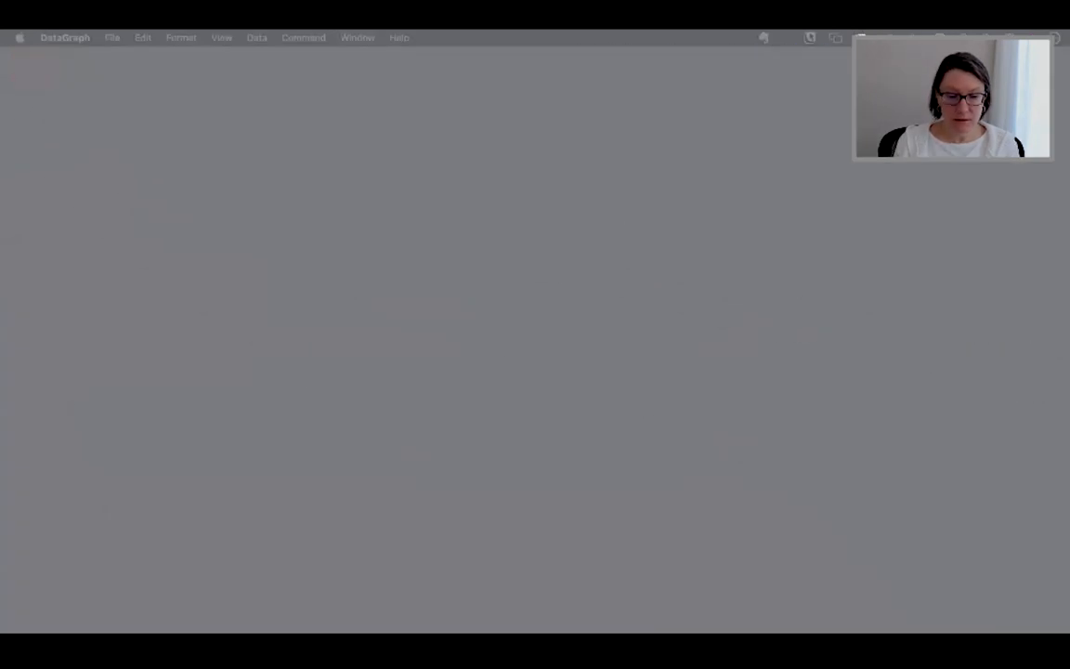
# - Show the NIST-High-Order-Example.dgraph document with its data table widened to the parameter estimates, and close it
pyautogui.moveTo(1069, 67); pyautogui.dragTo(421, 69)
pyautogui.click(528, 281)
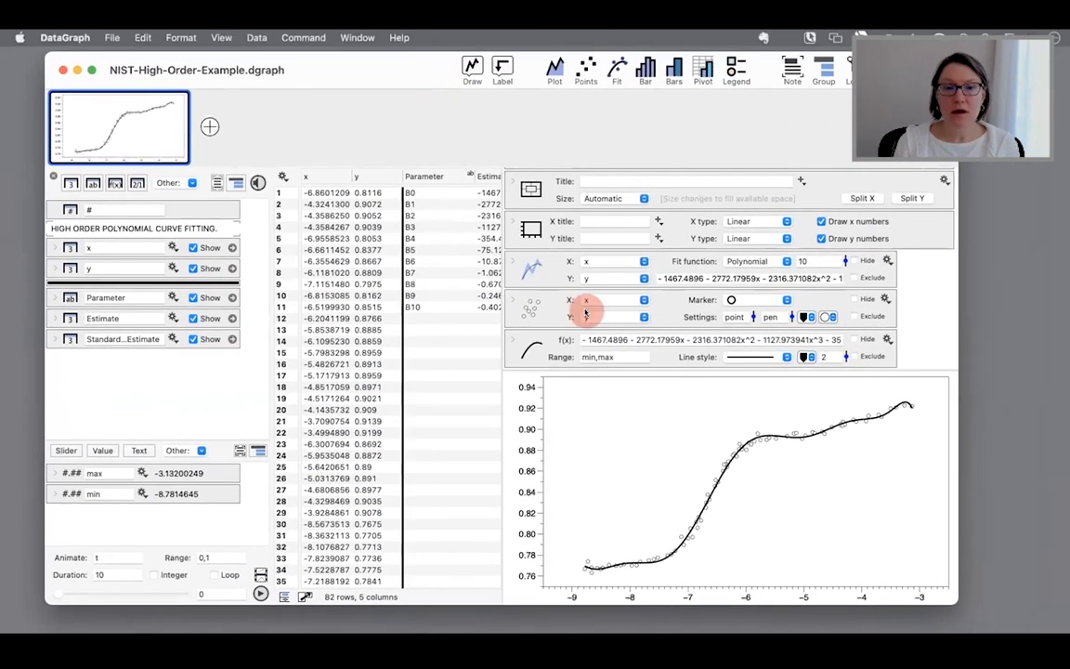
pyautogui.moveTo(501, 277); pyautogui.dragTo(597, 277)
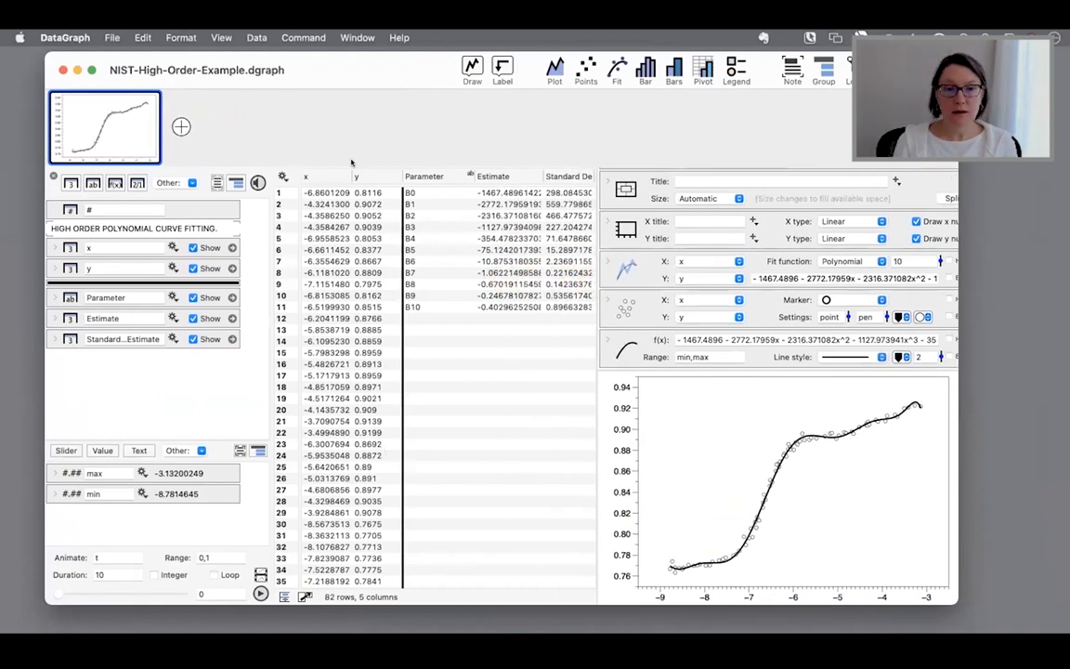
pyautogui.scroll(-1, 482, 265)
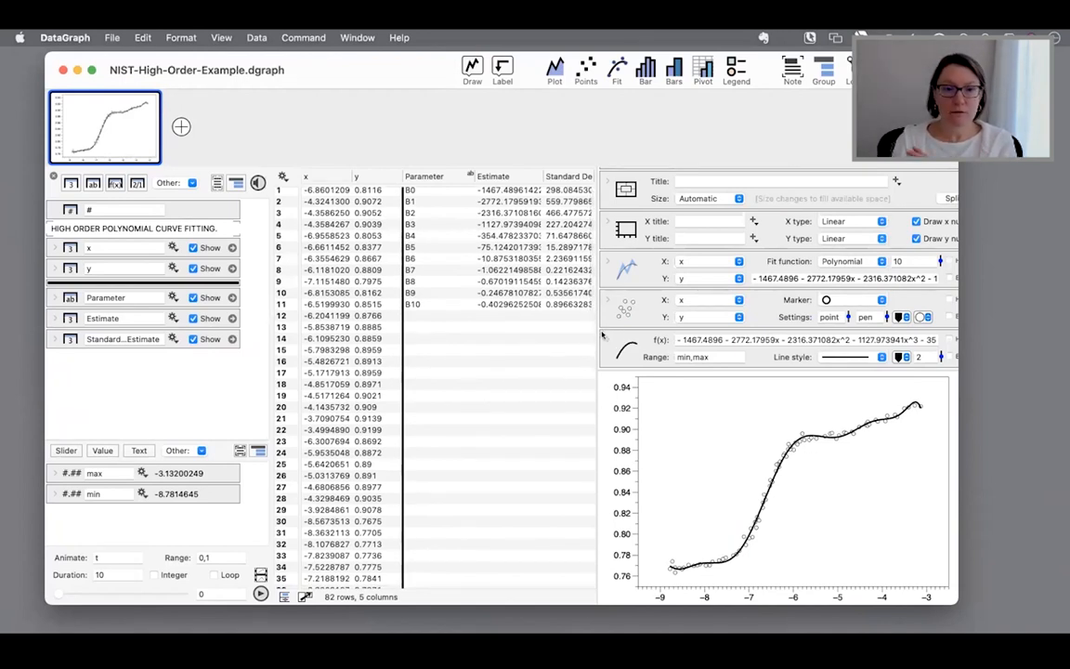
pyautogui.moveTo(325, 72); pyautogui.dragTo(877, 74)
pyautogui.press('super+w')
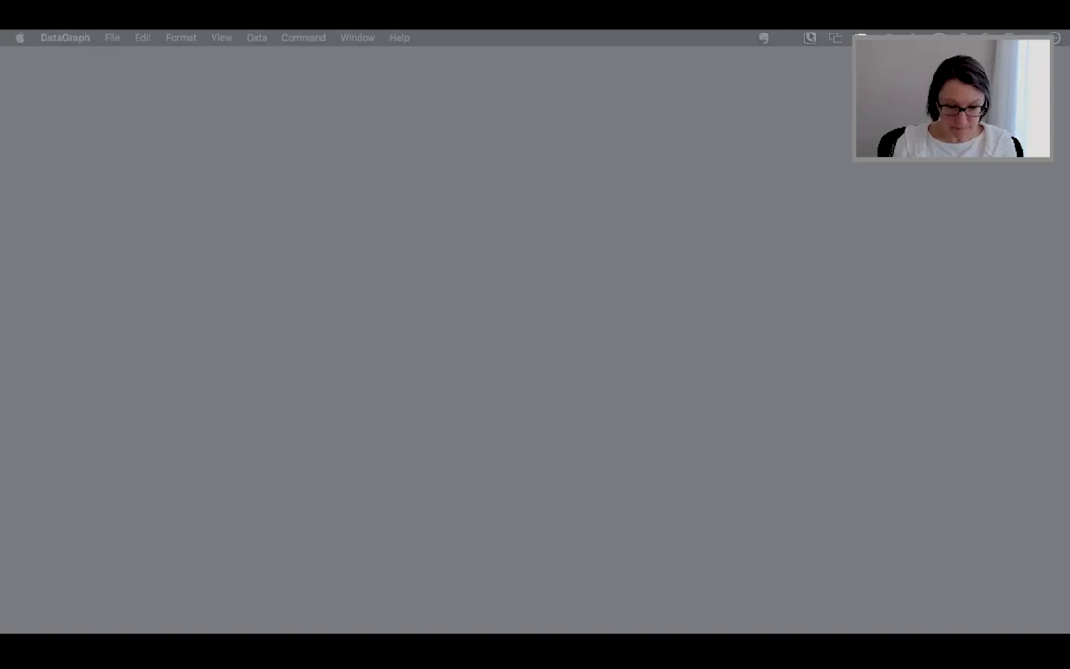
# - Switch to Safari and open the Linear Regression dataset list from the NIST Dataset Archives
pyautogui.moveTo(1069, 65); pyautogui.dragTo(211, 79)
pyautogui.click(290, 119)
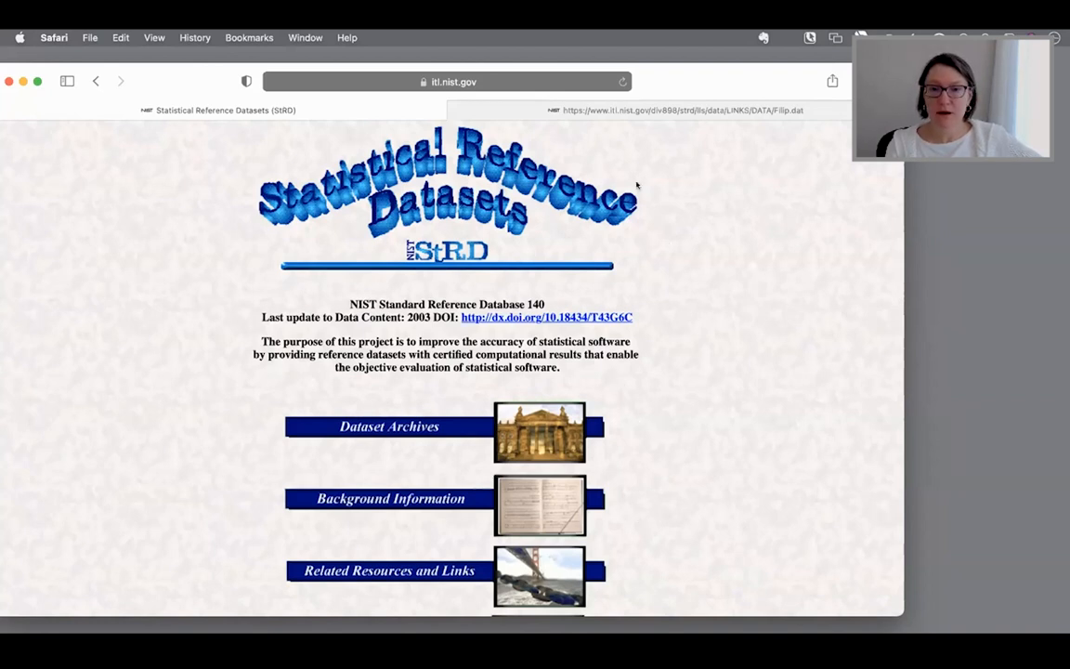
pyautogui.click(632, 109)
pyautogui.click(291, 112)
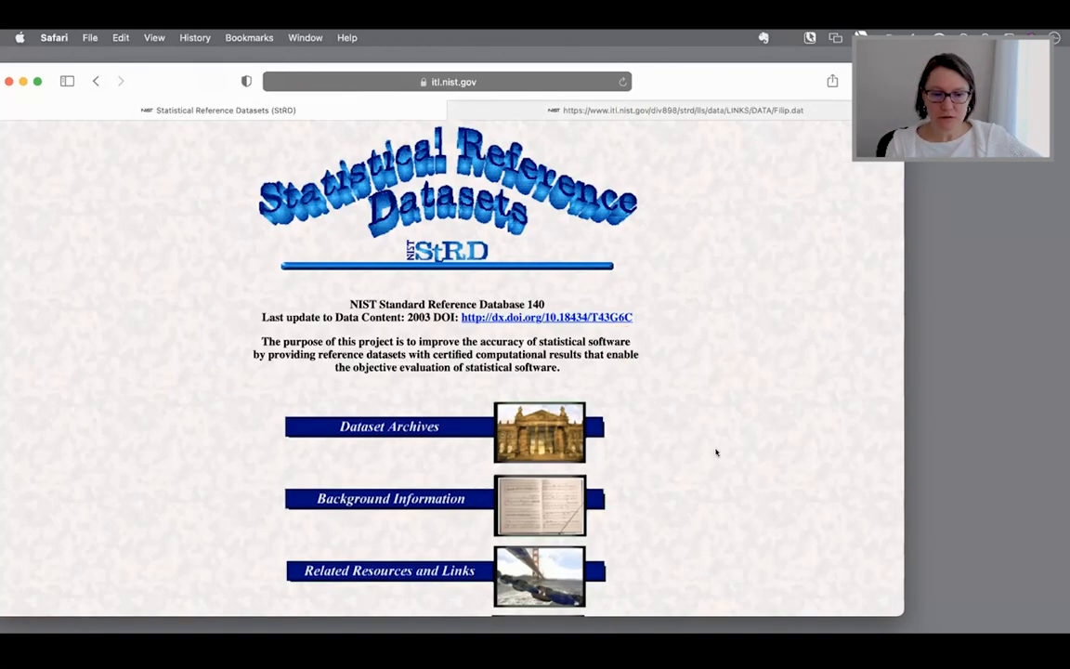
pyautogui.scroll(-2, 700, 482)
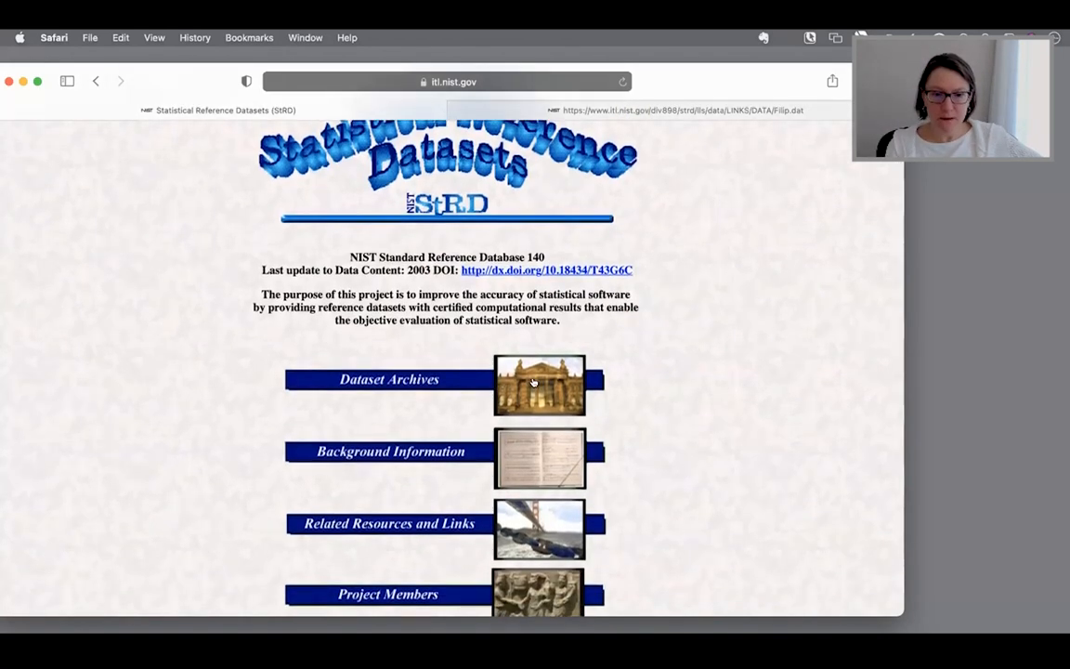
pyautogui.click(534, 382)
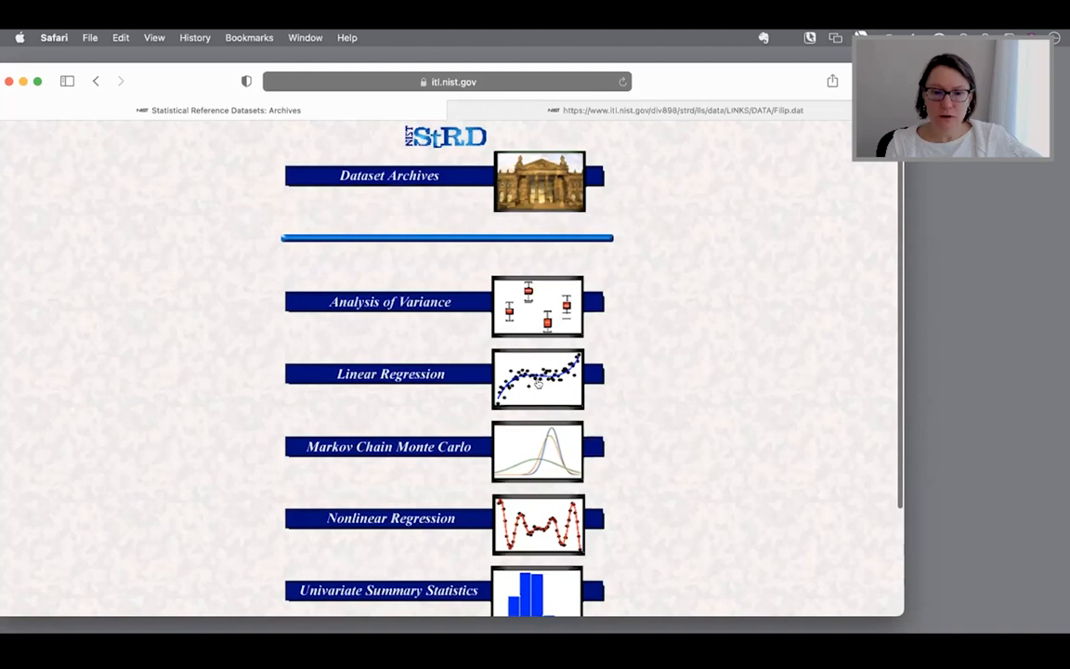
pyautogui.click(538, 381)
# - Highlight the Filip dataset's number of parameters in the list and open its information page
pyautogui.moveTo(177, 72); pyautogui.dragTo(245, 57)
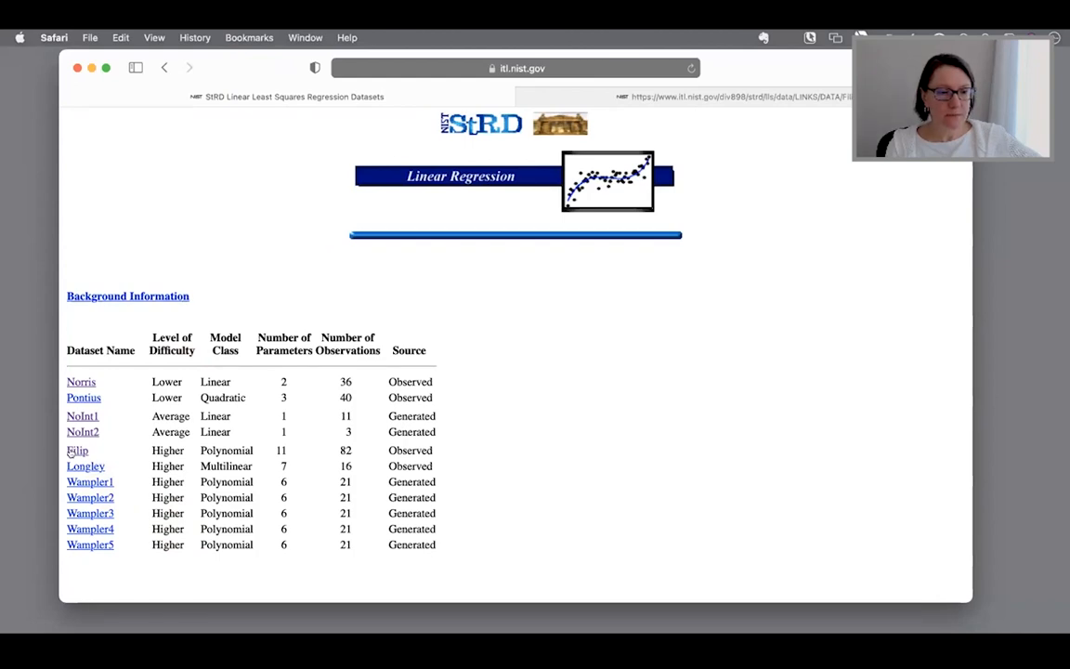
pyautogui.doubleClick(284, 450)
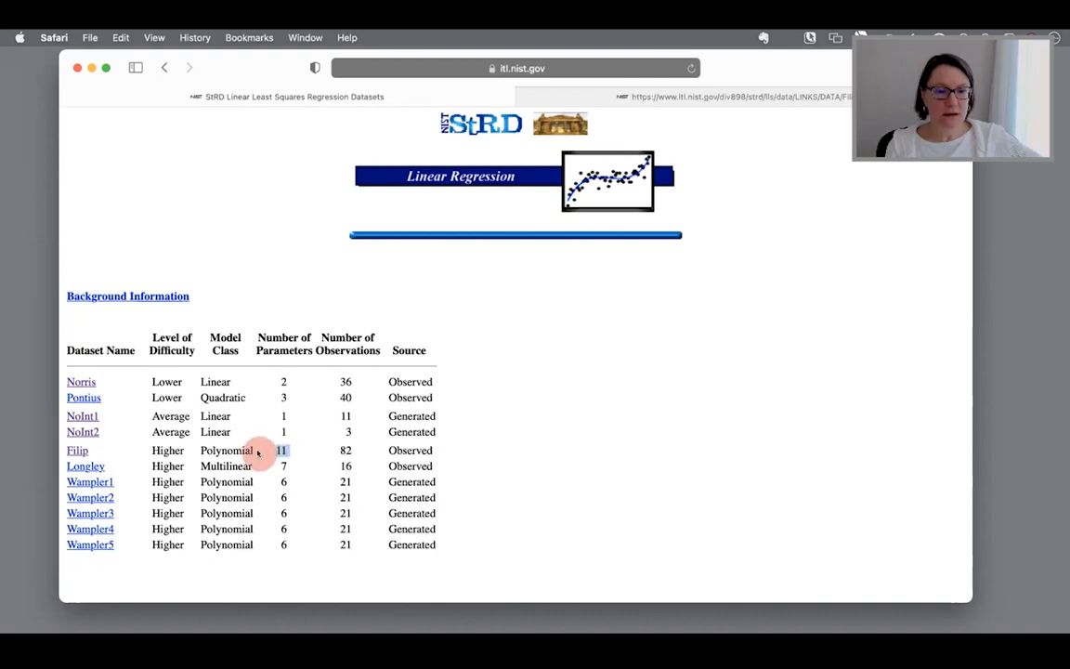
pyautogui.click(76, 451)
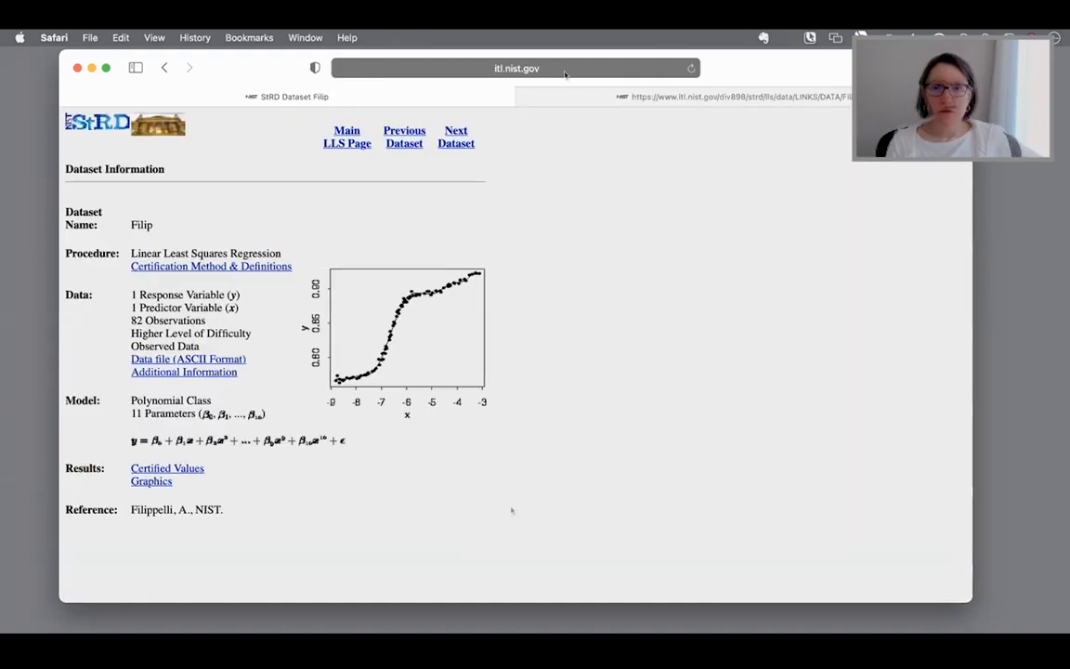
# - Highlight the Filip dataset's difficulty level and open its data file in ASCII format
pyautogui.click(542, 283)
pyautogui.click(516, 425)
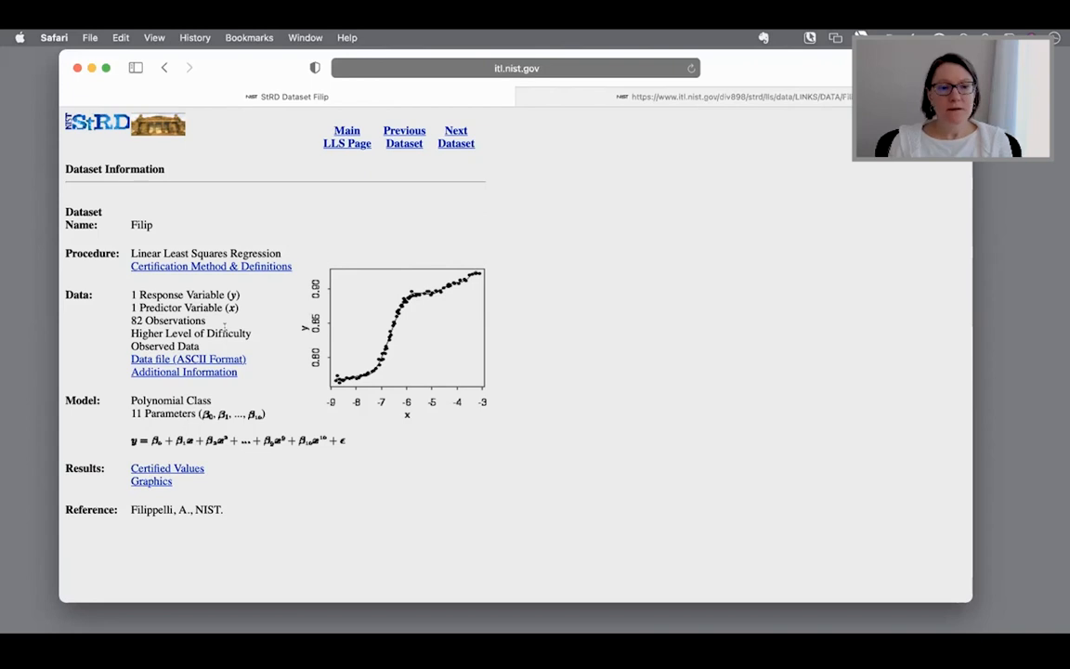
pyautogui.moveTo(131, 332); pyautogui.dragTo(352, 337)
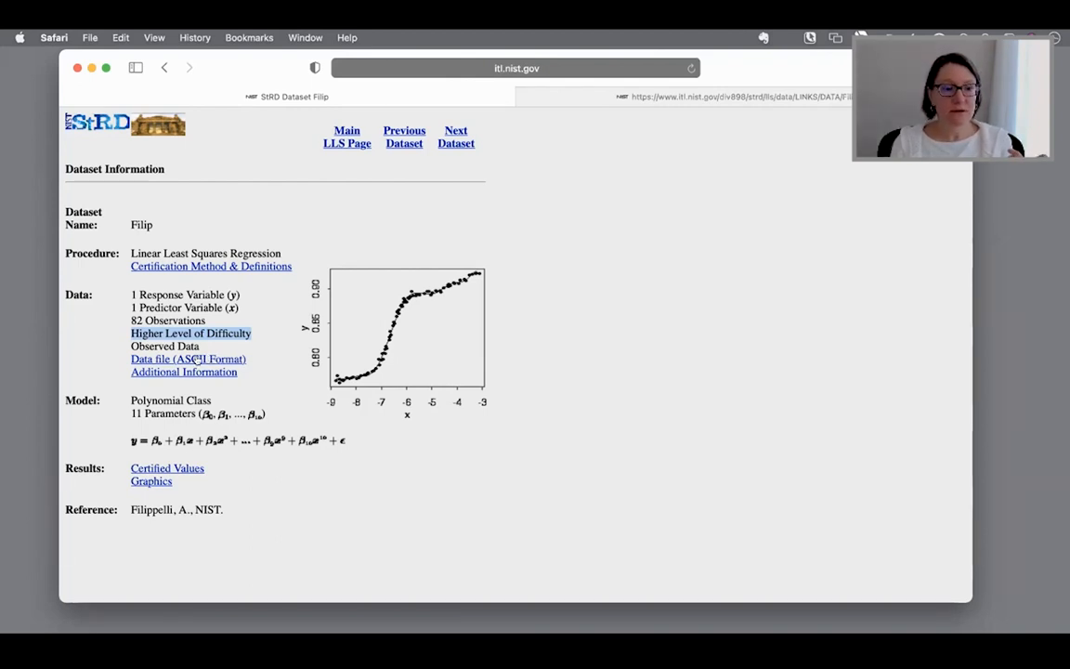
pyautogui.click(197, 361)
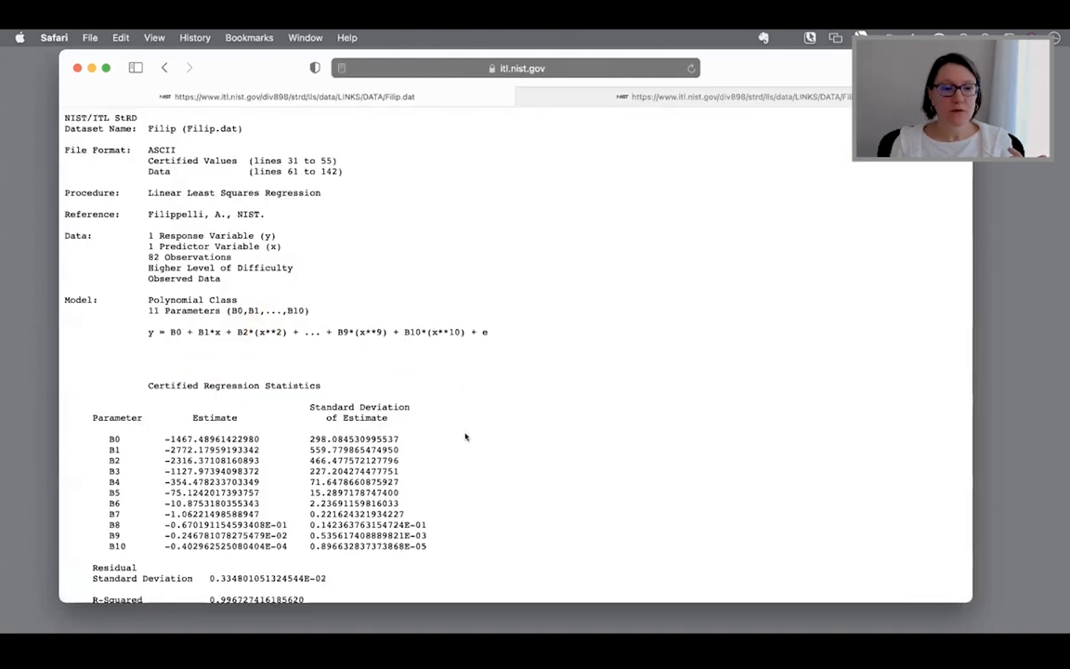
# - Examine the Filip file's polynomial model equation and the certified parameter estimates with their standard deviations
pyautogui.scroll(-3, 418, 409)
pyautogui.scroll(3, 370, 382)
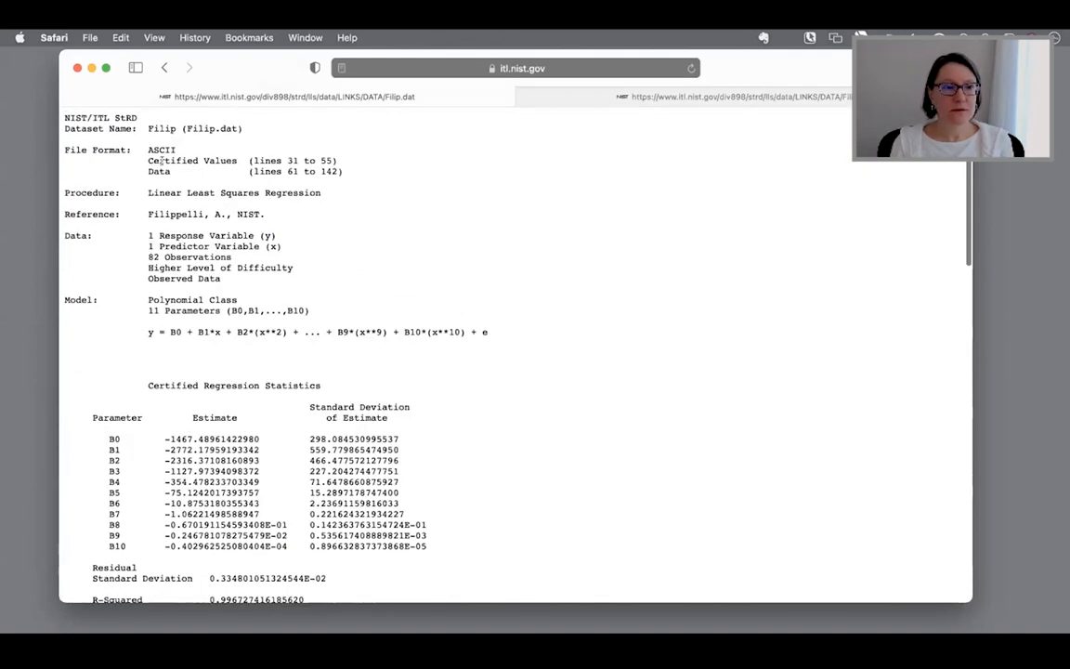
pyautogui.scroll(-3, 522, 493)
pyautogui.scroll(1, 245, 273)
pyautogui.moveTo(148, 228); pyautogui.dragTo(279, 231)
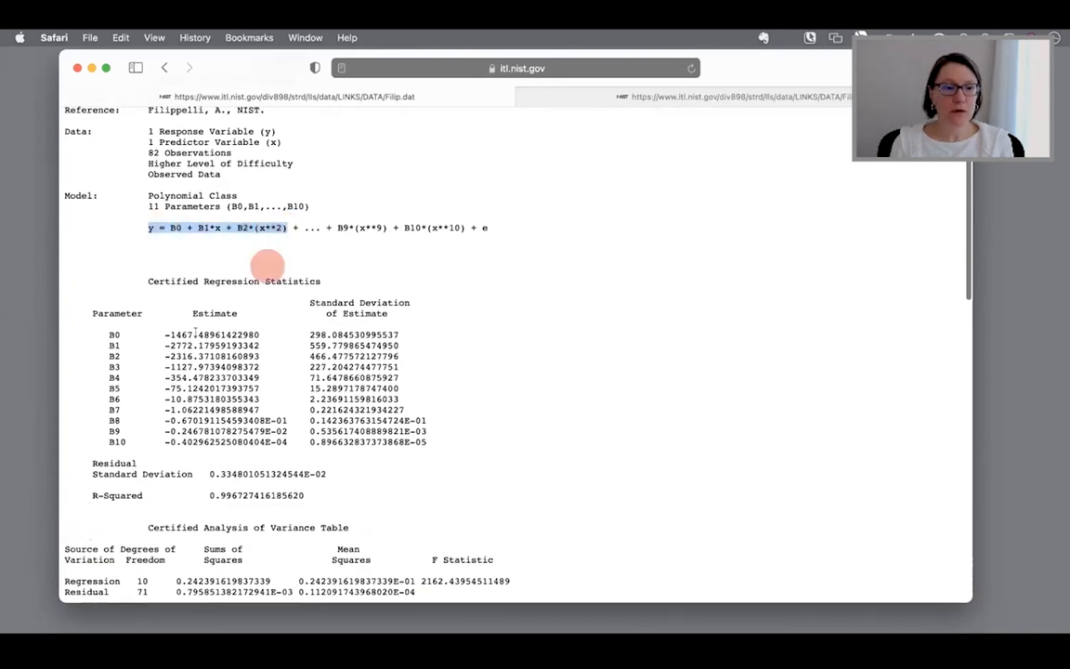
pyautogui.click(95, 313)
pyautogui.moveTo(95, 313); pyautogui.dragTo(478, 440)
# - Copy the y and x data from the column headings through the last row of the Filip file
pyautogui.scroll(-1, 466, 503)
pyautogui.scroll(-5, 466, 503)
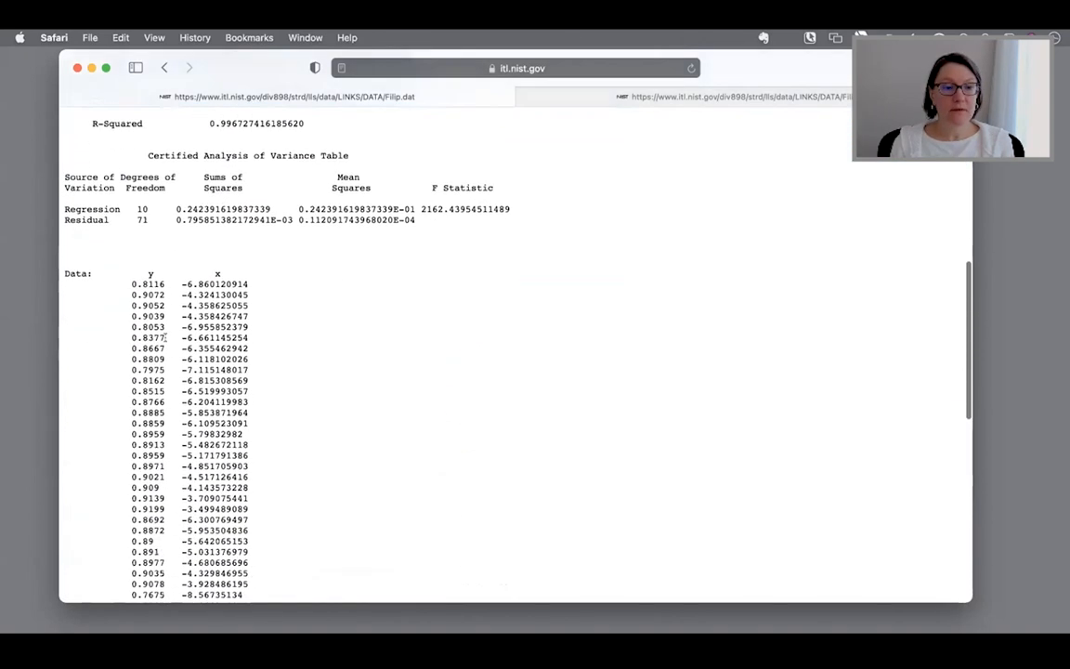
pyautogui.moveTo(132, 270); pyautogui.dragTo(209, 625)
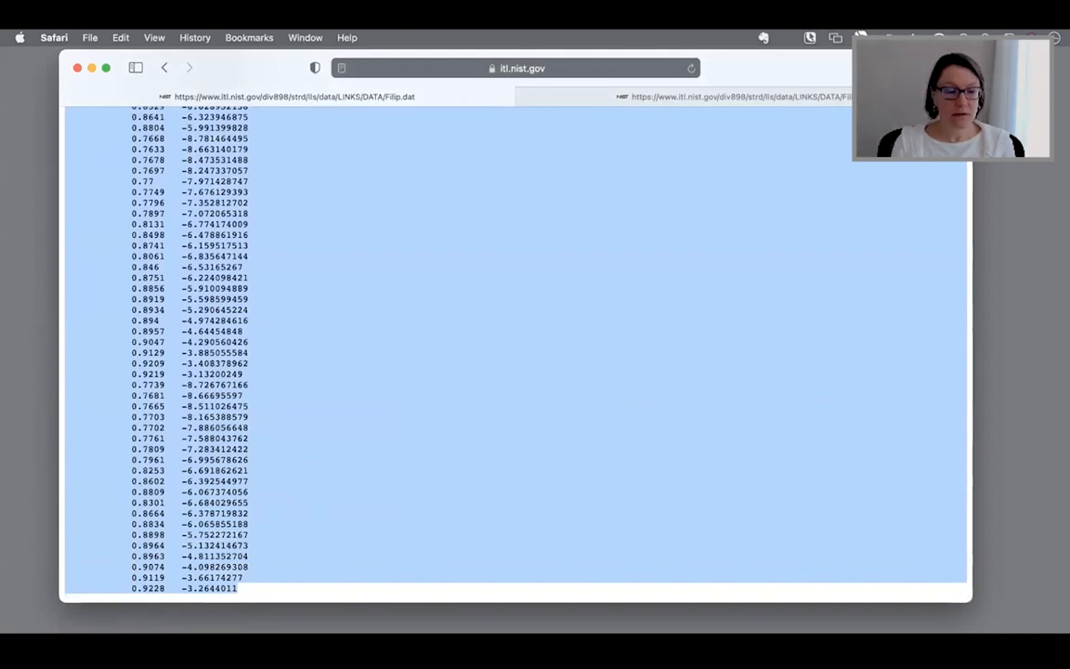
pyautogui.click(269, 600)
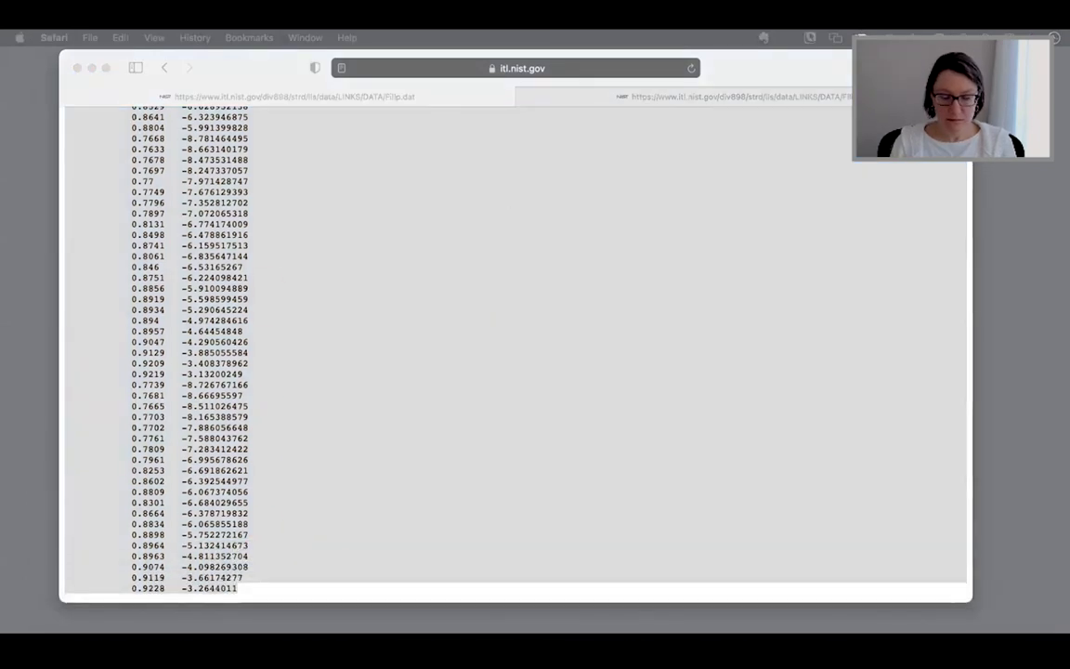
# - Switch to a new DataGraph document and paste the copied y and x data into its table
pyautogui.moveTo(1069, 45); pyautogui.dragTo(411, 81)
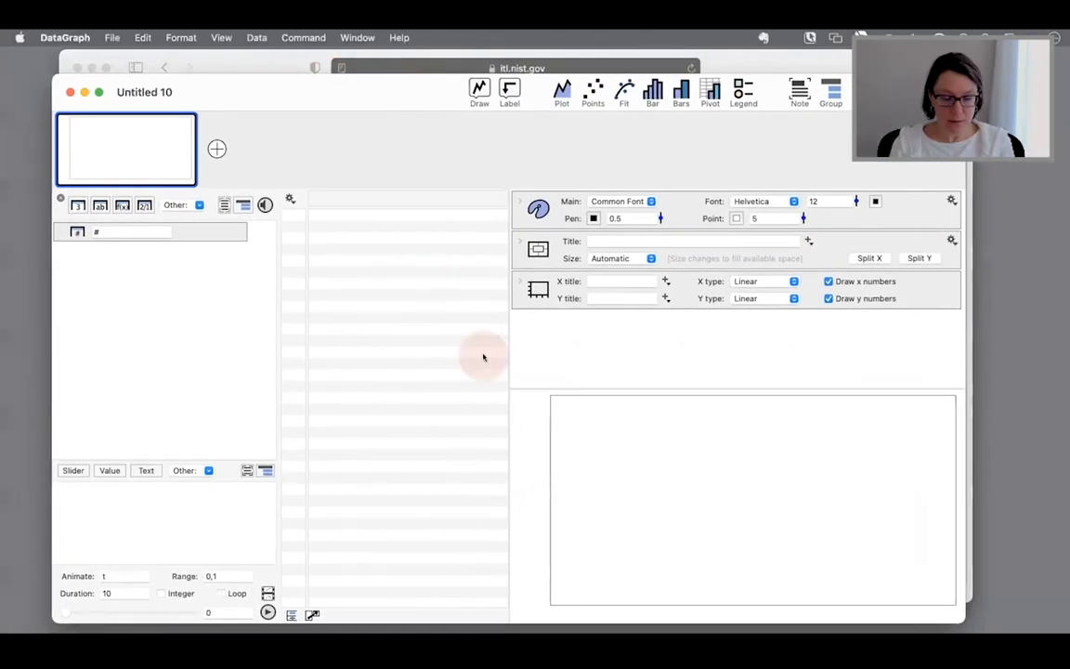
pyautogui.click(176, 325)
pyautogui.press('super+v')
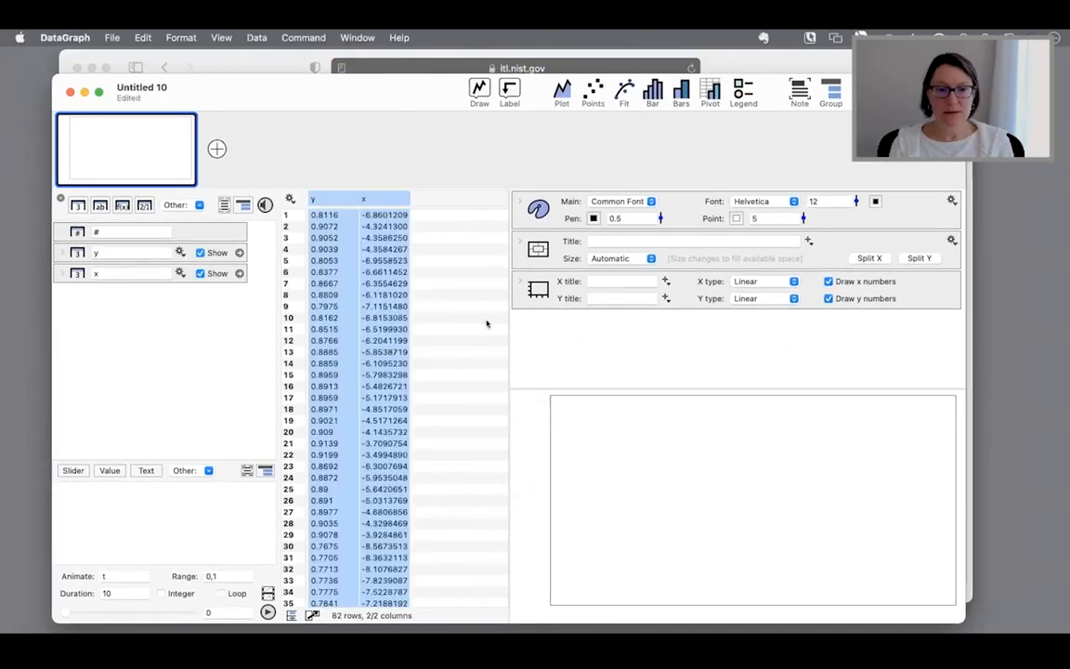
pyautogui.click(472, 319)
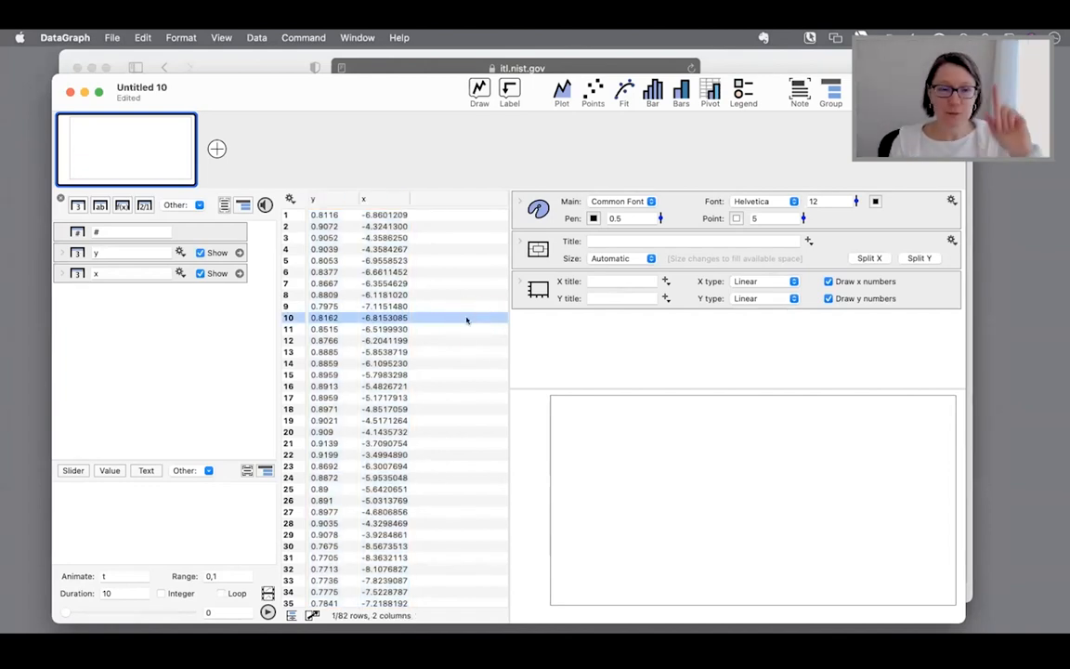
# - Reorder the data table so that the x column comes before the y column
pyautogui.click(384, 197)
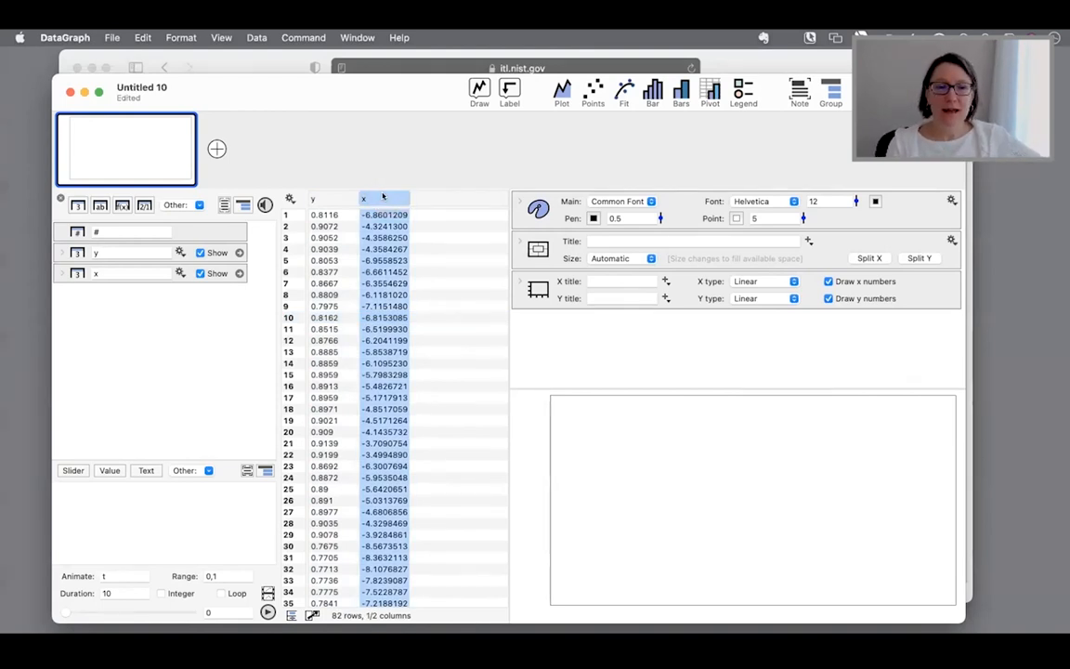
pyautogui.click(314, 199)
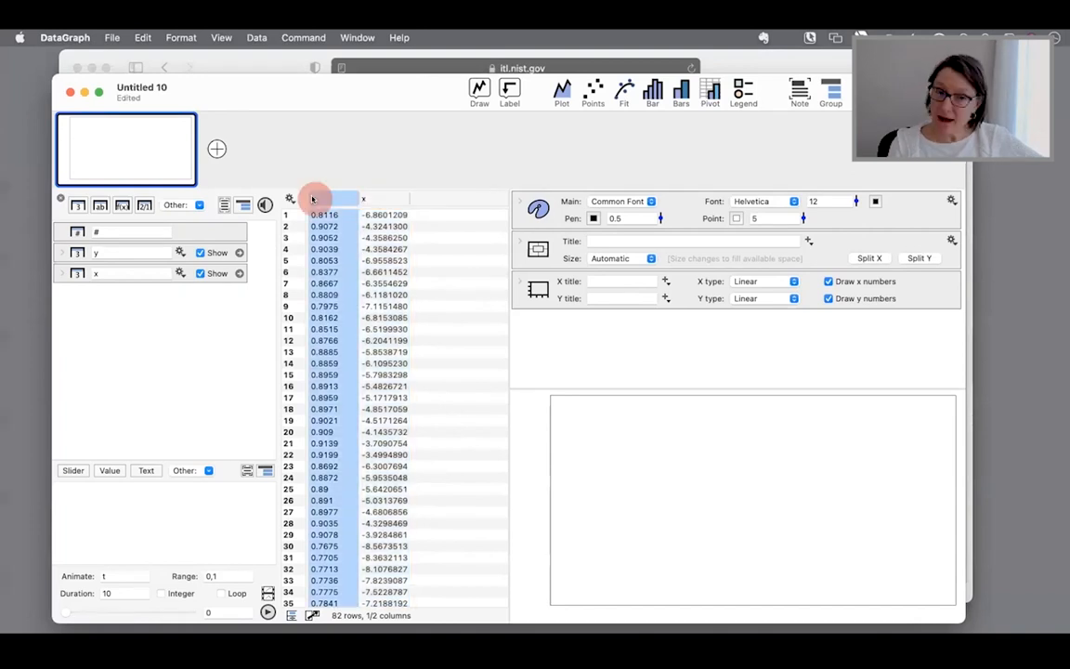
pyautogui.click(381, 199)
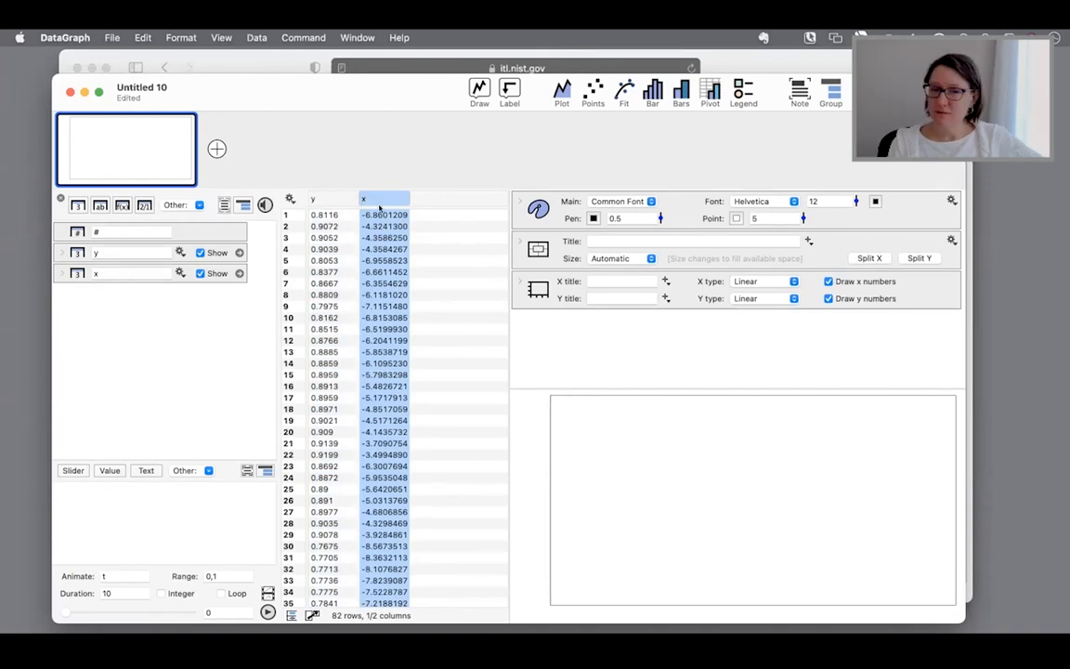
pyautogui.moveTo(388, 199); pyautogui.dragTo(320, 199)
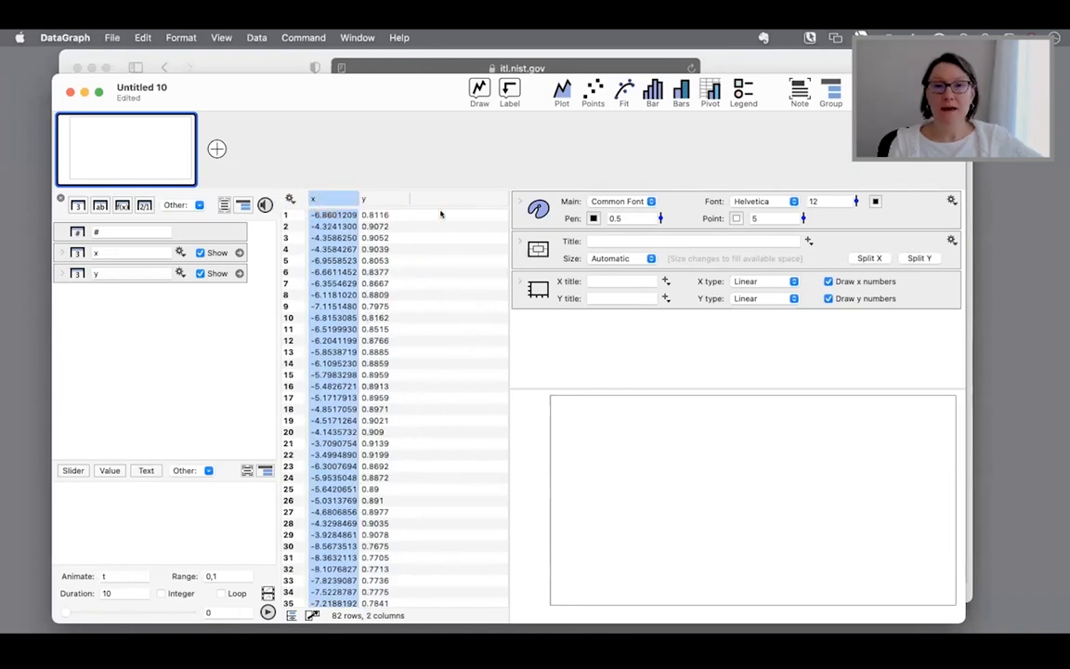
# - Plot the x and y columns with a Points command and add a Linear Fit command
pyautogui.click(381, 197)
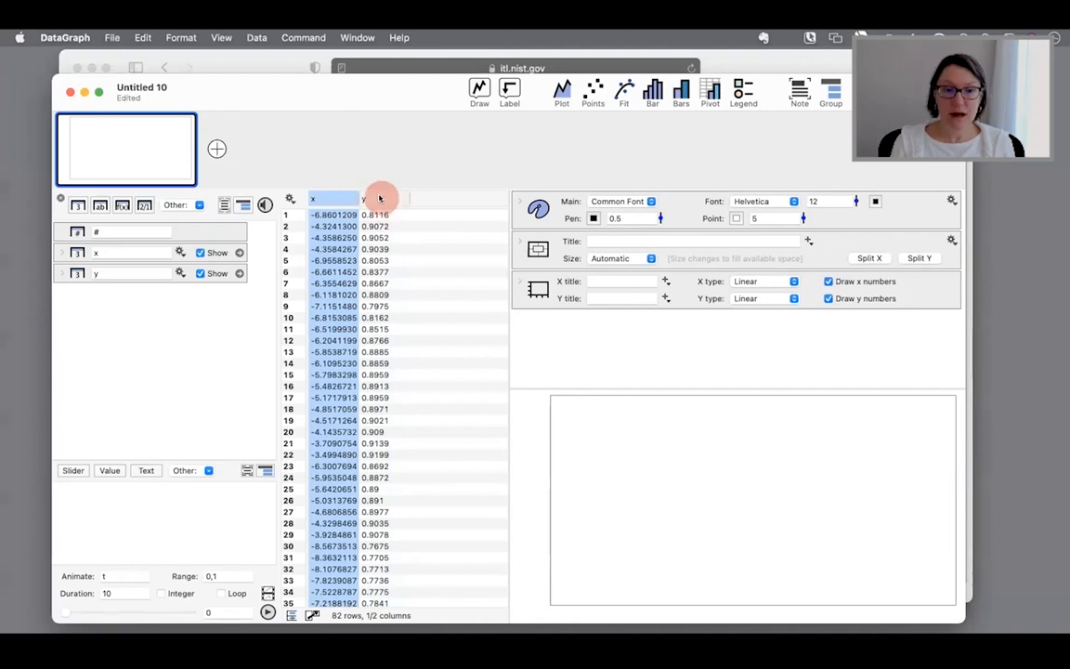
pyautogui.click(334, 260)
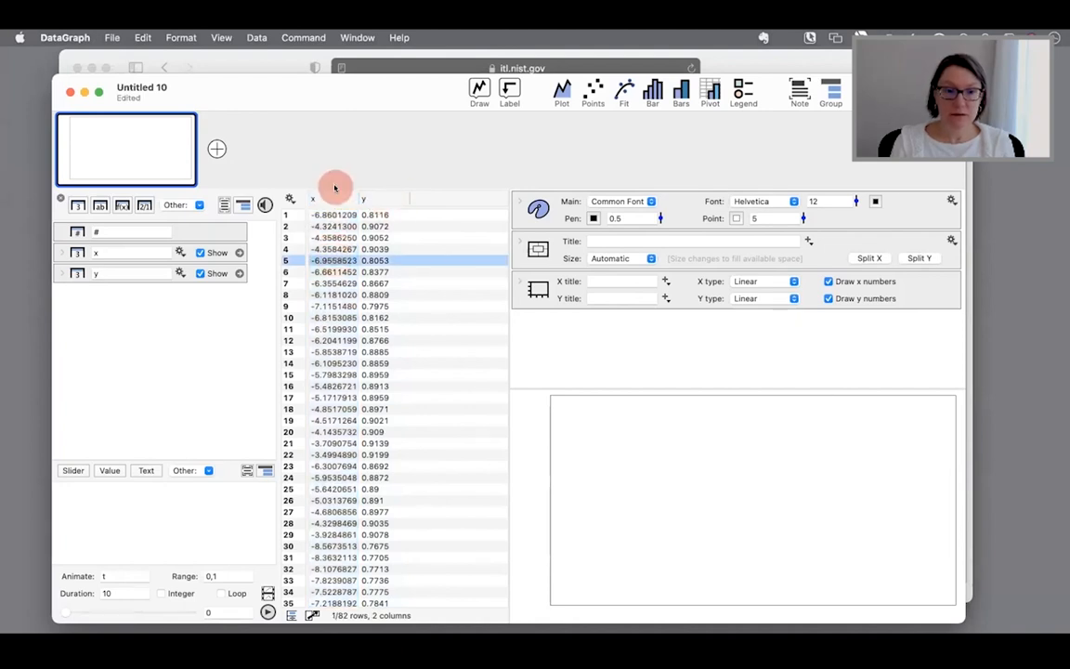
pyautogui.click(336, 198)
pyautogui.keyDown('shift'); pyautogui.click(382, 198); pyautogui.keyUp('shift')
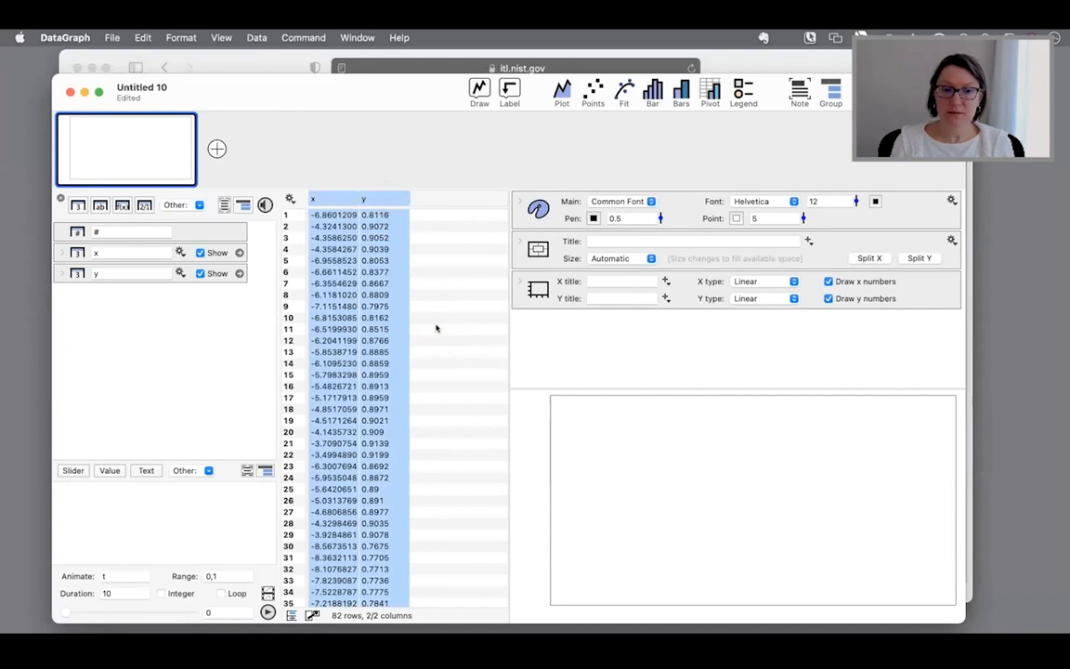
pyautogui.click(591, 93)
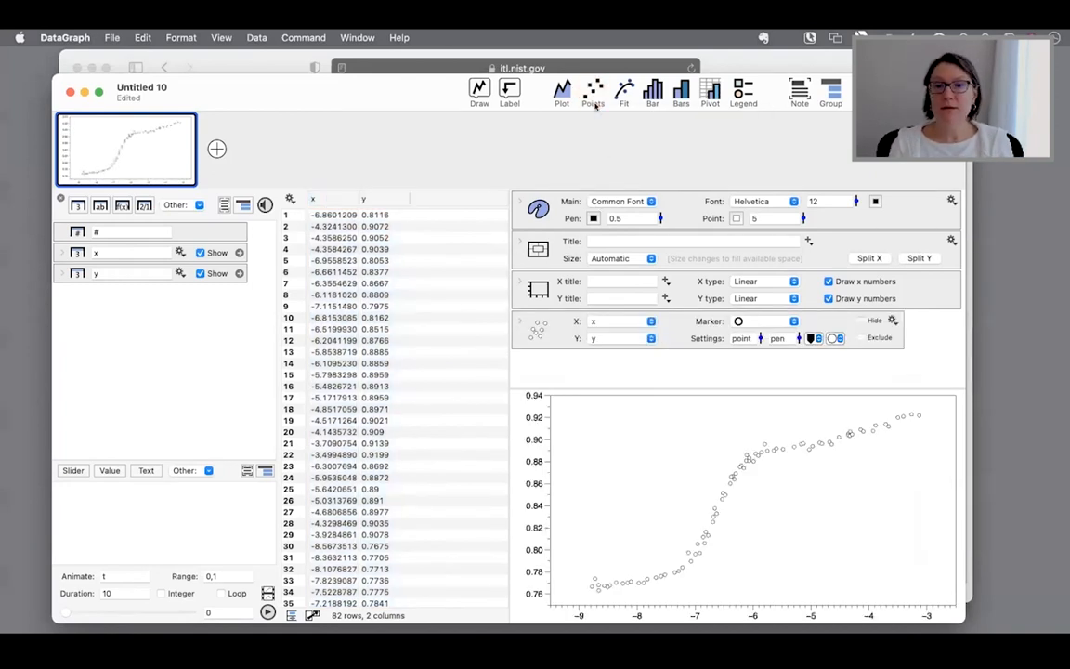
pyautogui.click(624, 94)
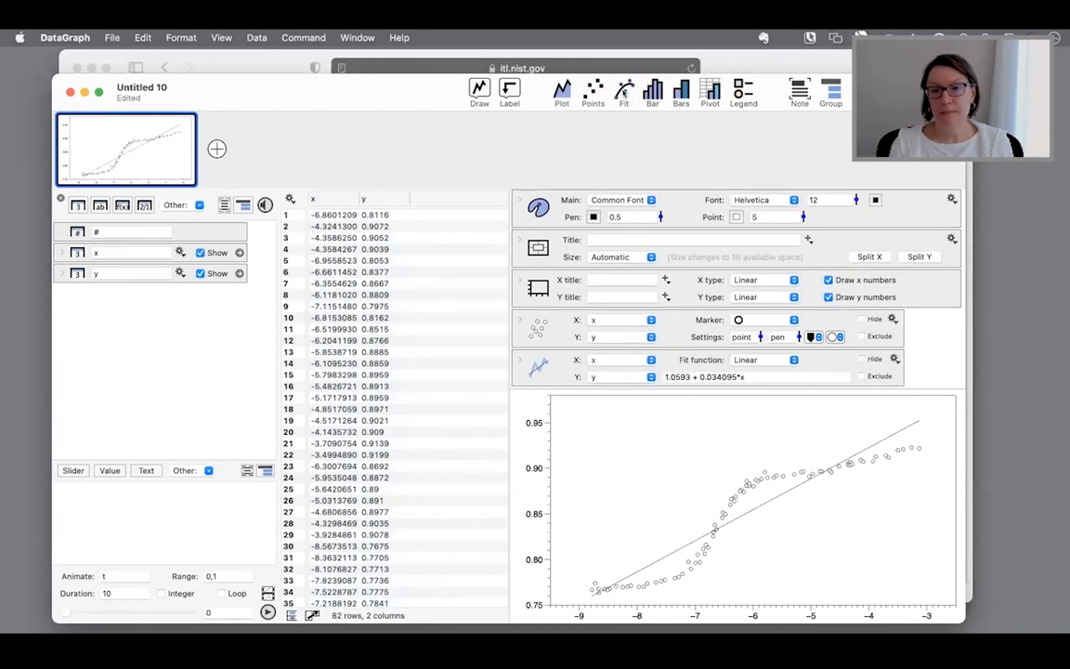
# - Enlarge the document window, give the commands and graph more room, and select the fit command
pyautogui.doubleClick(314, 86)
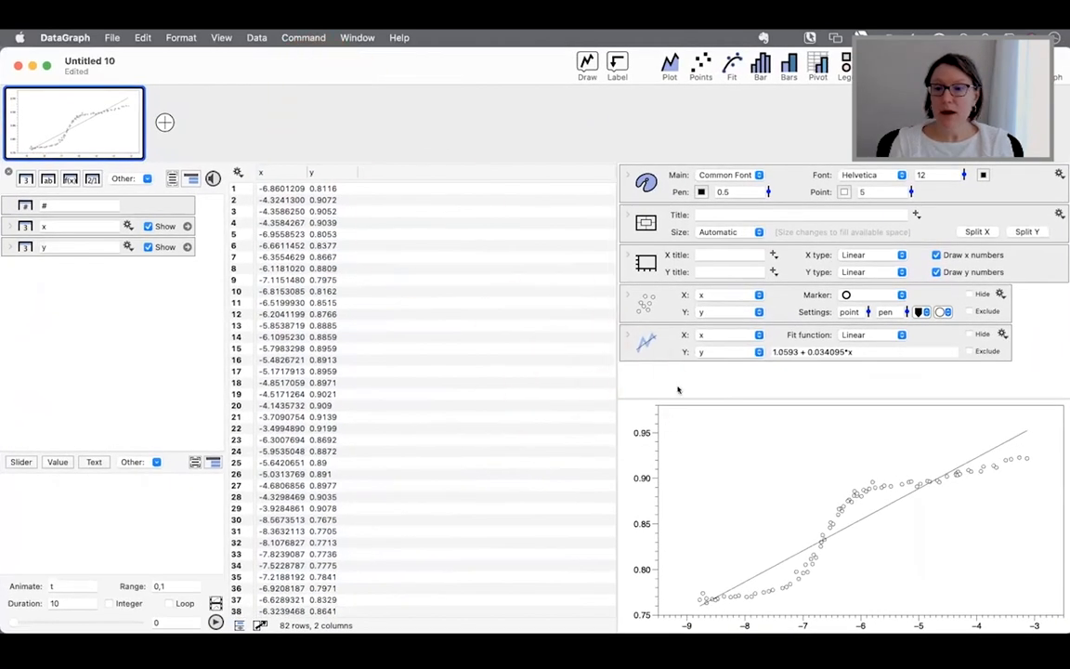
pyautogui.moveTo(613, 372); pyautogui.dragTo(566, 372)
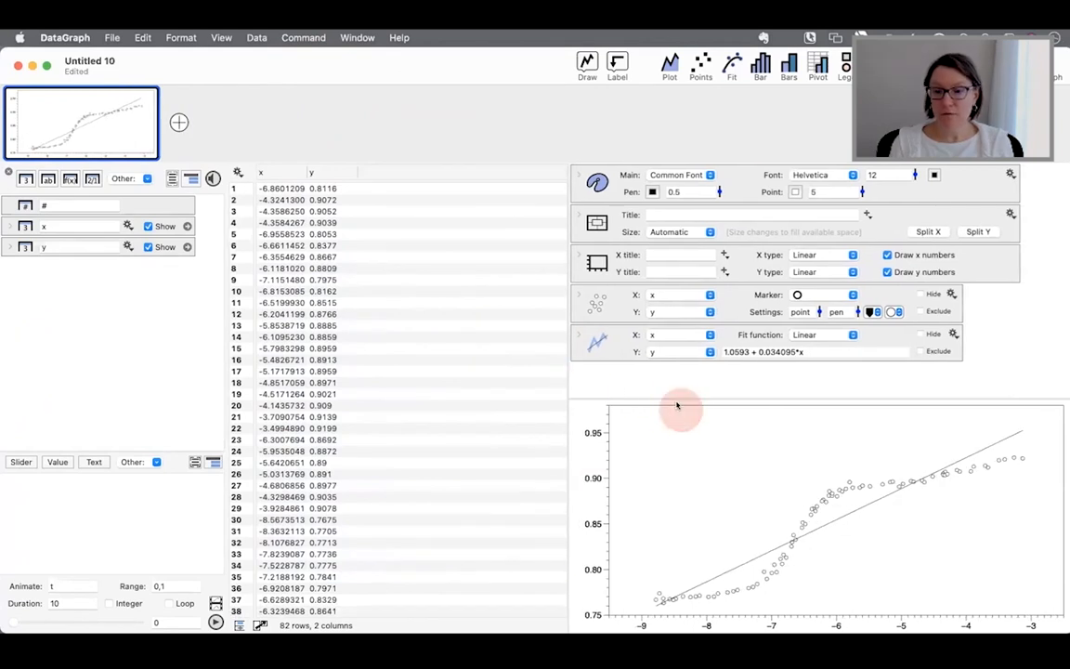
pyautogui.moveTo(668, 381); pyautogui.dragTo(669, 367)
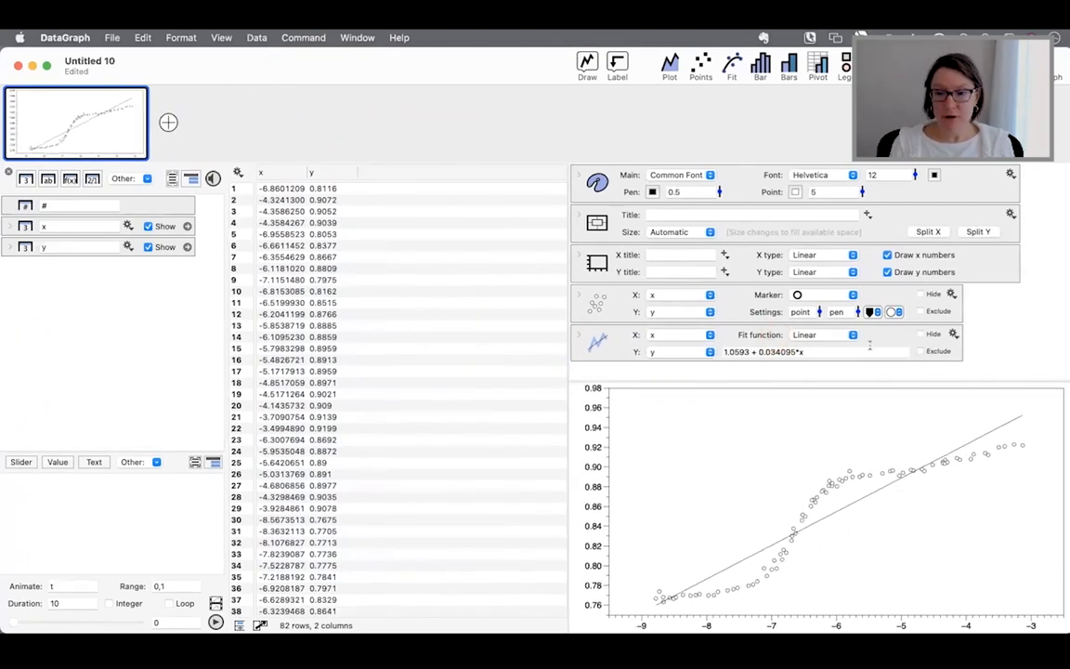
pyautogui.click(606, 340)
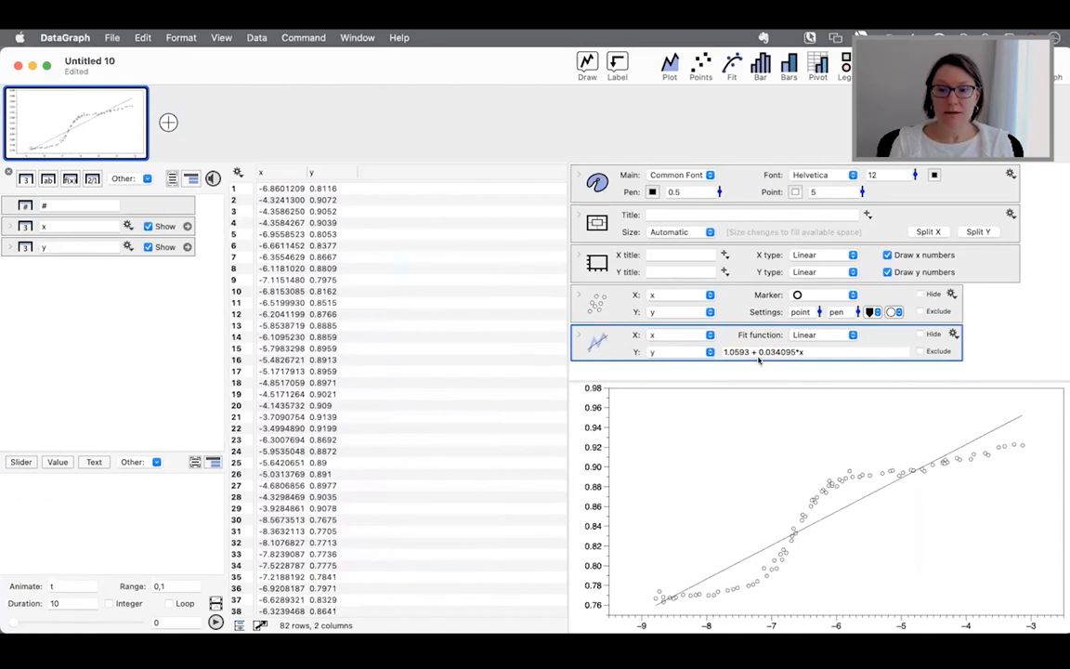
# - Change the fit command's function from Linear to Polynomial
pyautogui.click(852, 335)
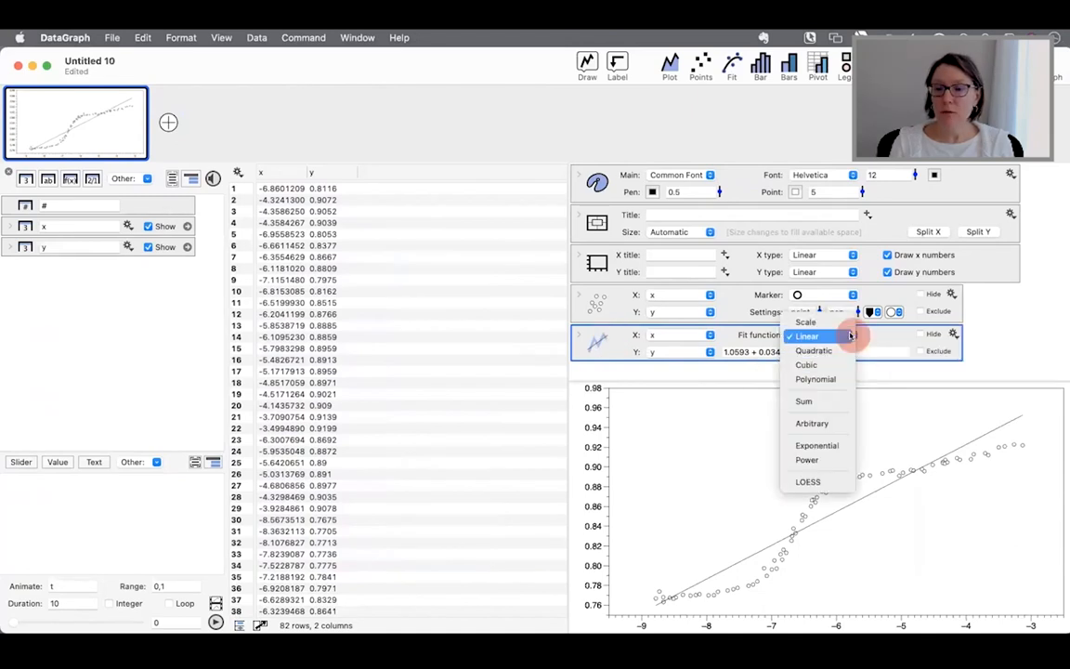
pyautogui.click(830, 379)
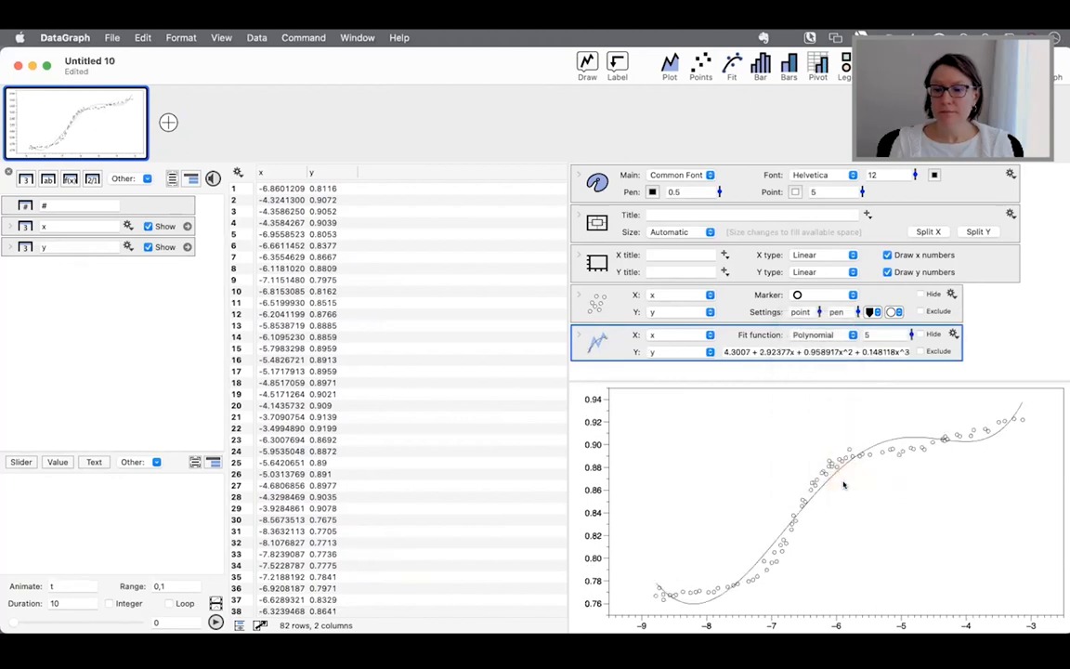
pyautogui.click(873, 332)
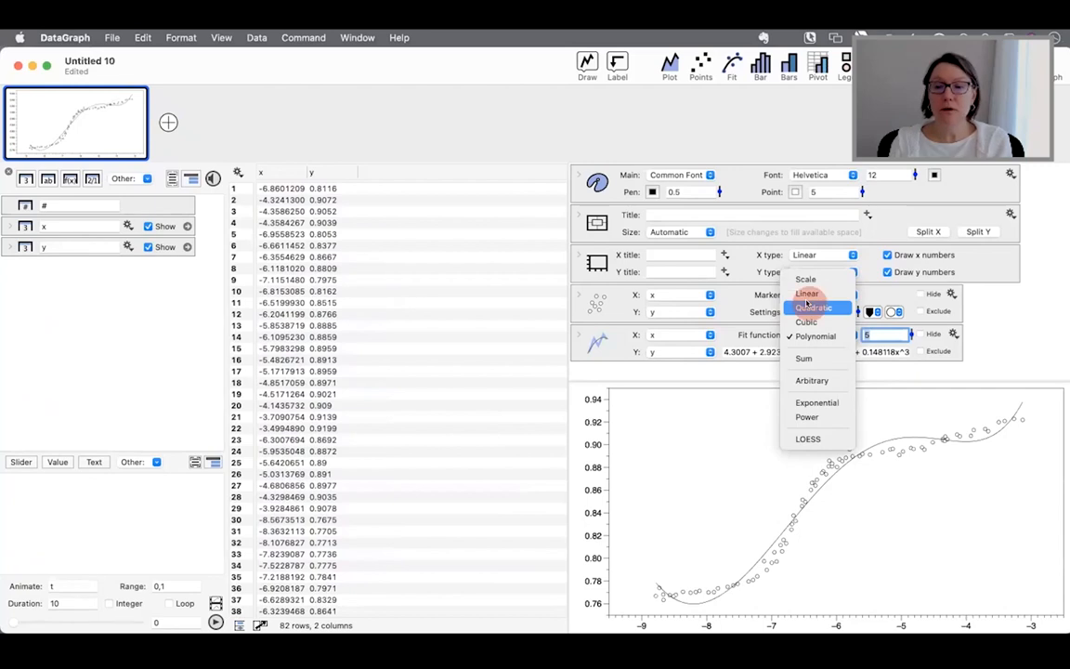
# - Try the Quadratic and Cubic fit functions on the data and return to Polynomial
pyautogui.click(814, 307)
pyautogui.click(808, 335)
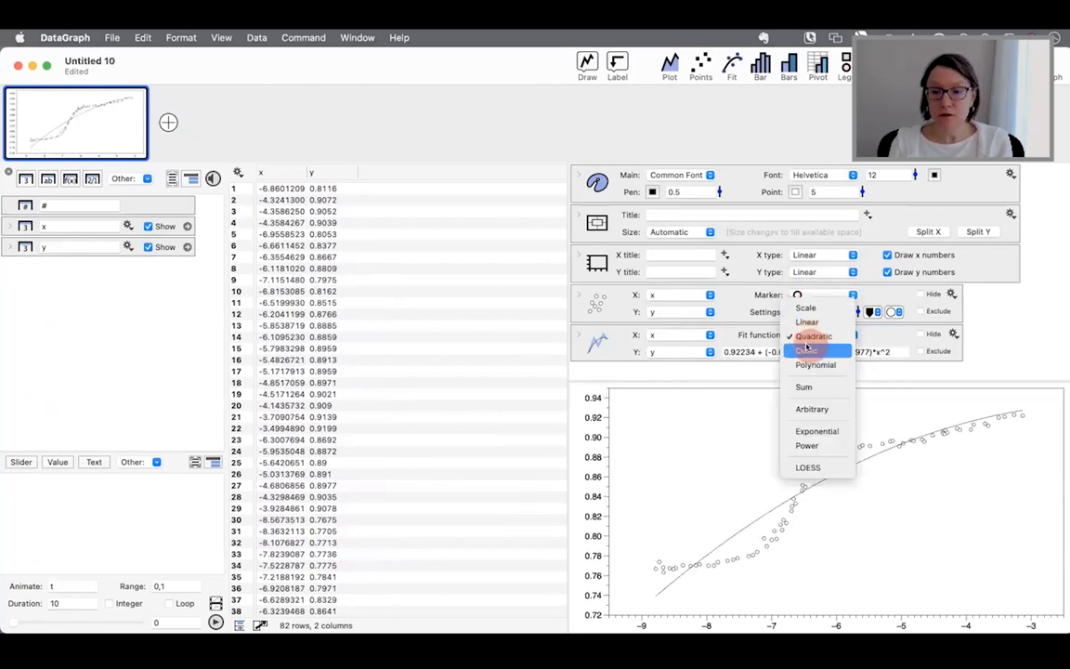
pyautogui.click(807, 346)
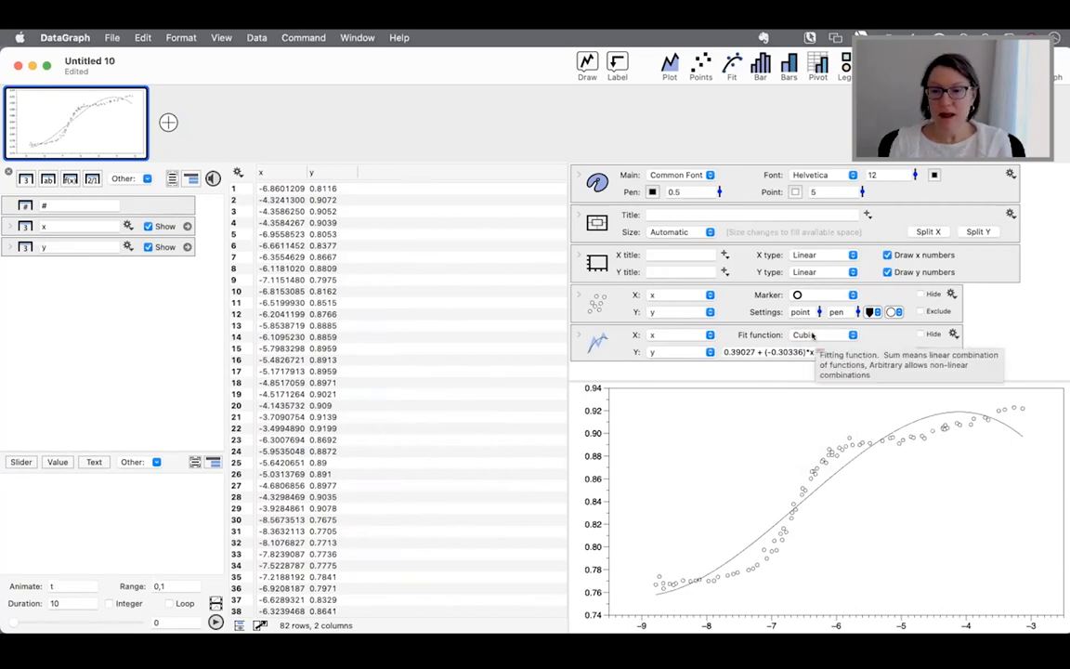
pyautogui.click(813, 335)
pyautogui.click(810, 348)
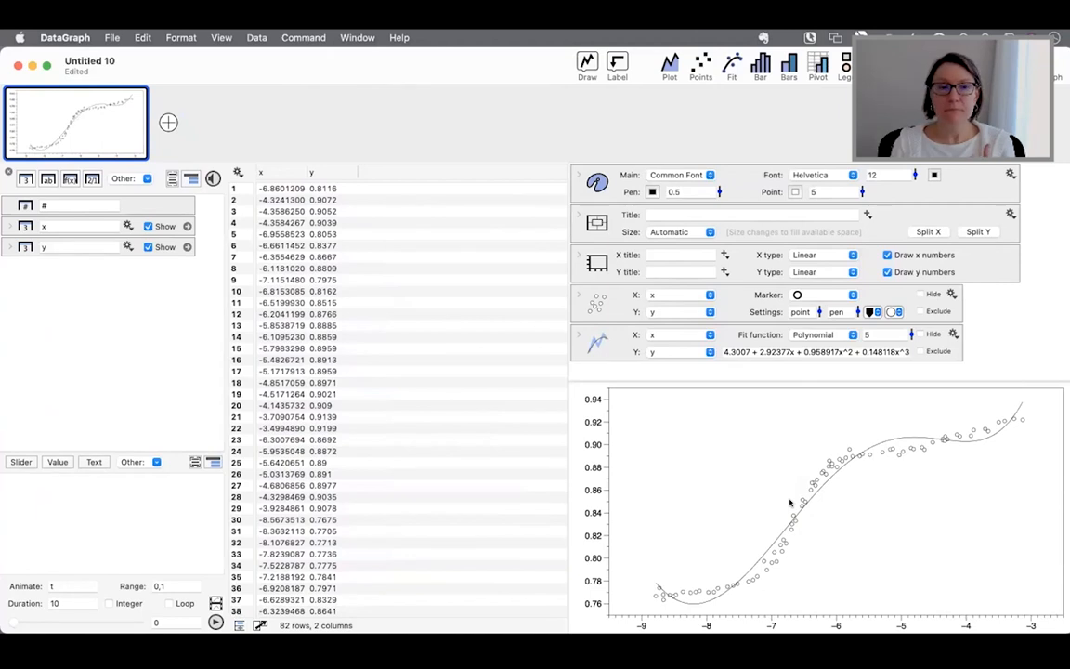
# - Swap the window layout, hide the column definitions, and enlarge the graph area by shrinking the data table
pyautogui.click(217, 37)
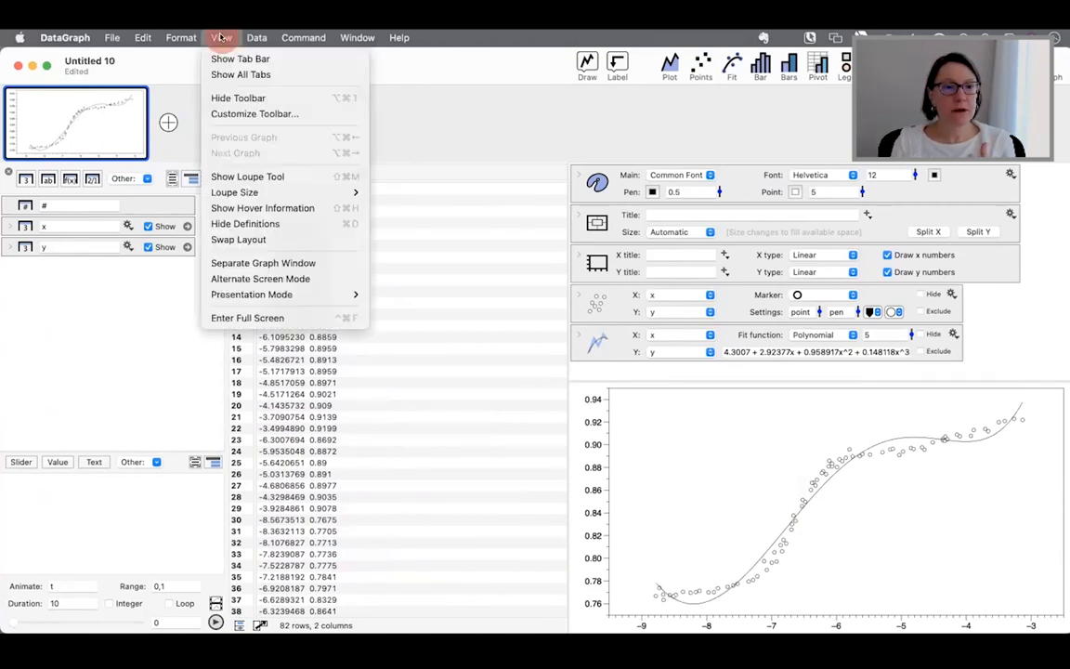
pyautogui.click(239, 240)
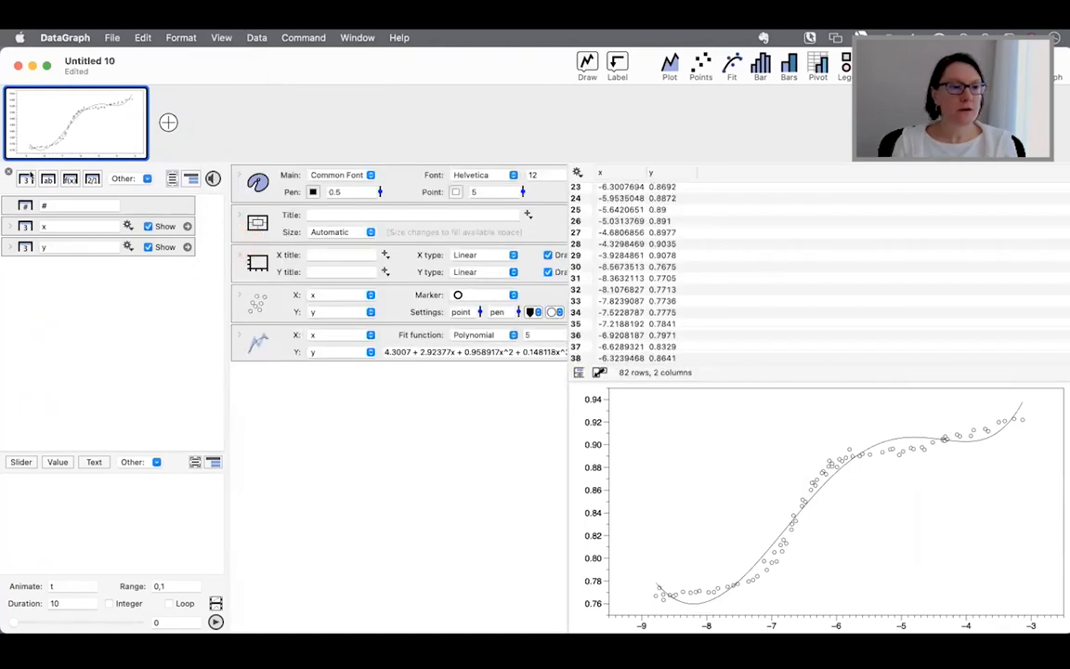
pyautogui.click(9, 172)
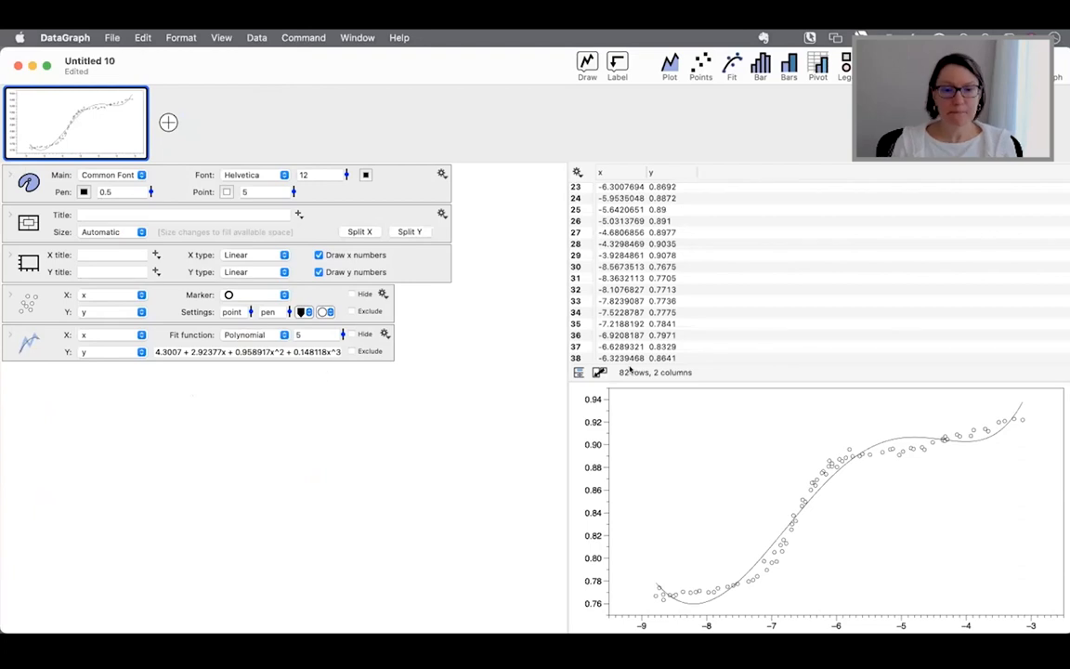
pyautogui.moveTo(684, 375); pyautogui.dragTo(680, 317)
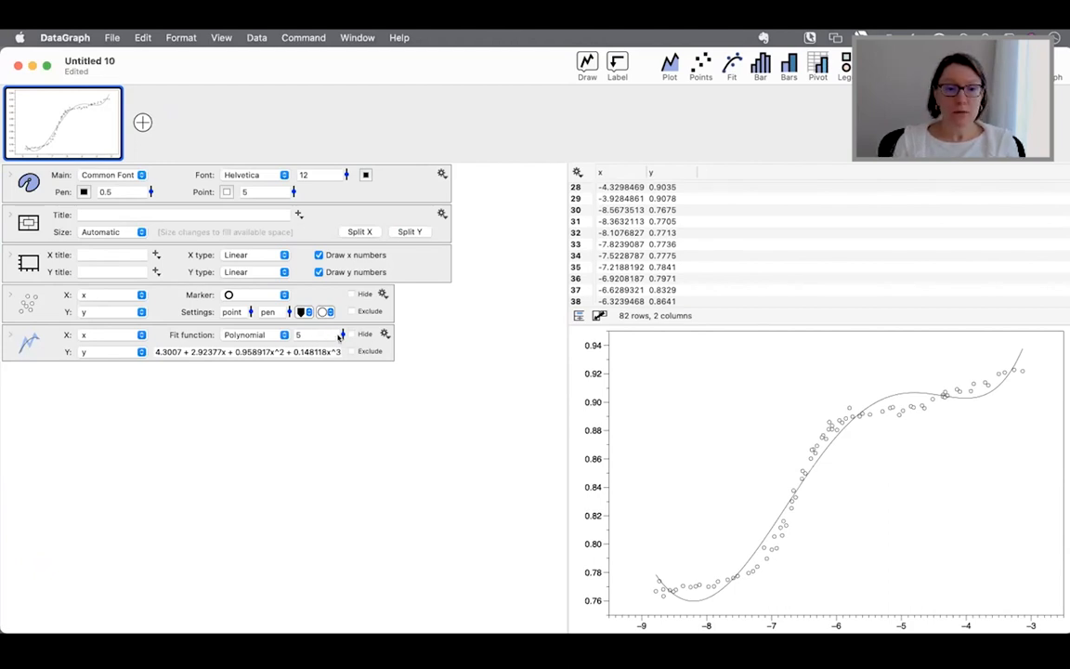
# - Raise the polynomial fit's degree to 10
pyautogui.moveTo(341, 335); pyautogui.dragTo(326, 320)
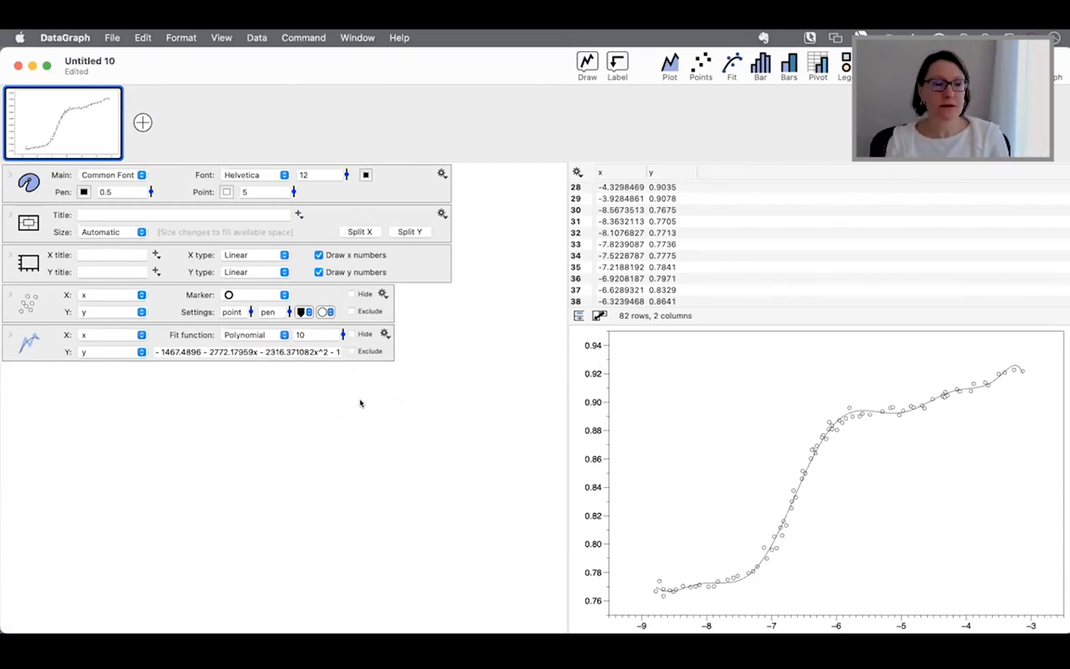
# - Expand the fit command's details and examine the expression and statistics with the Cubic and Linear fit functions
pyautogui.click(276, 336)
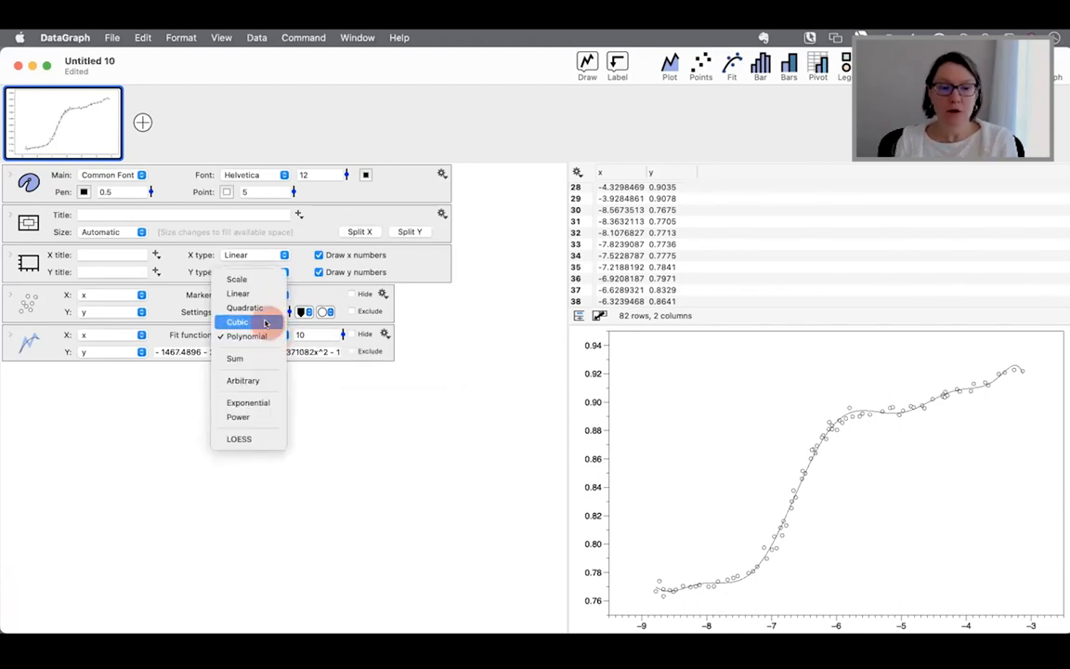
pyautogui.click(265, 322)
pyautogui.click(13, 336)
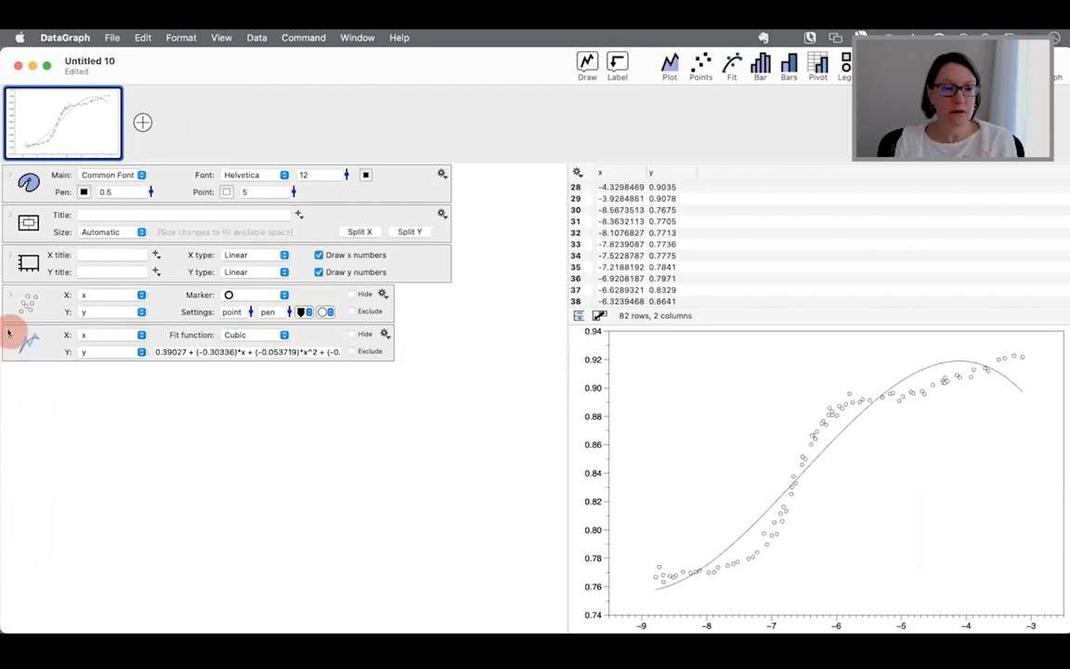
pyautogui.click(267, 335)
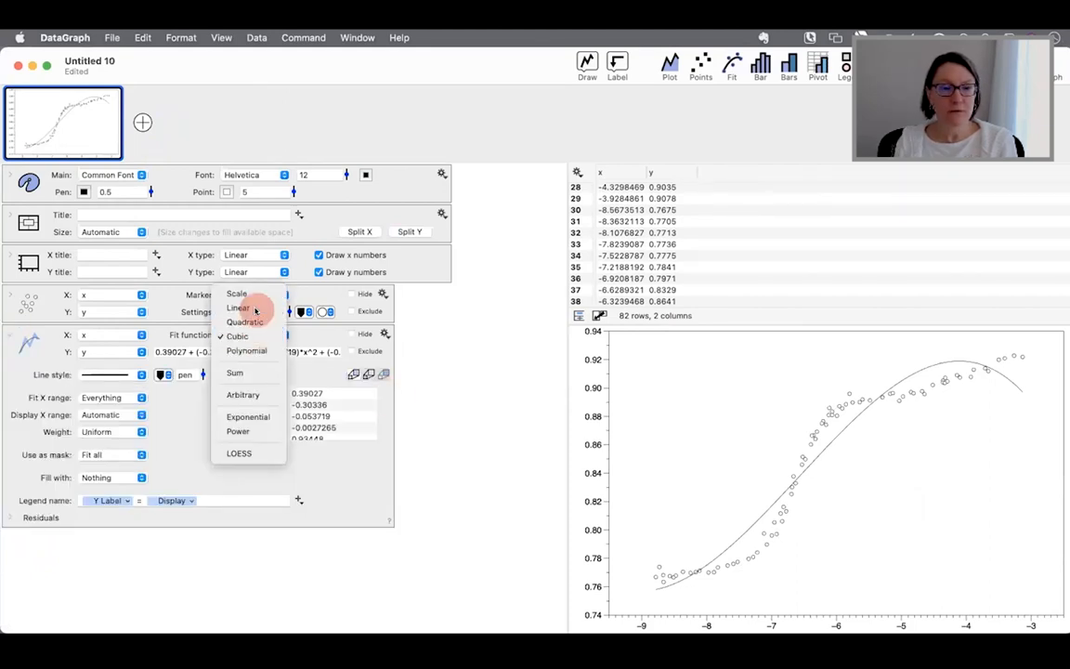
pyautogui.click(256, 310)
pyautogui.scroll(-2, 318, 424)
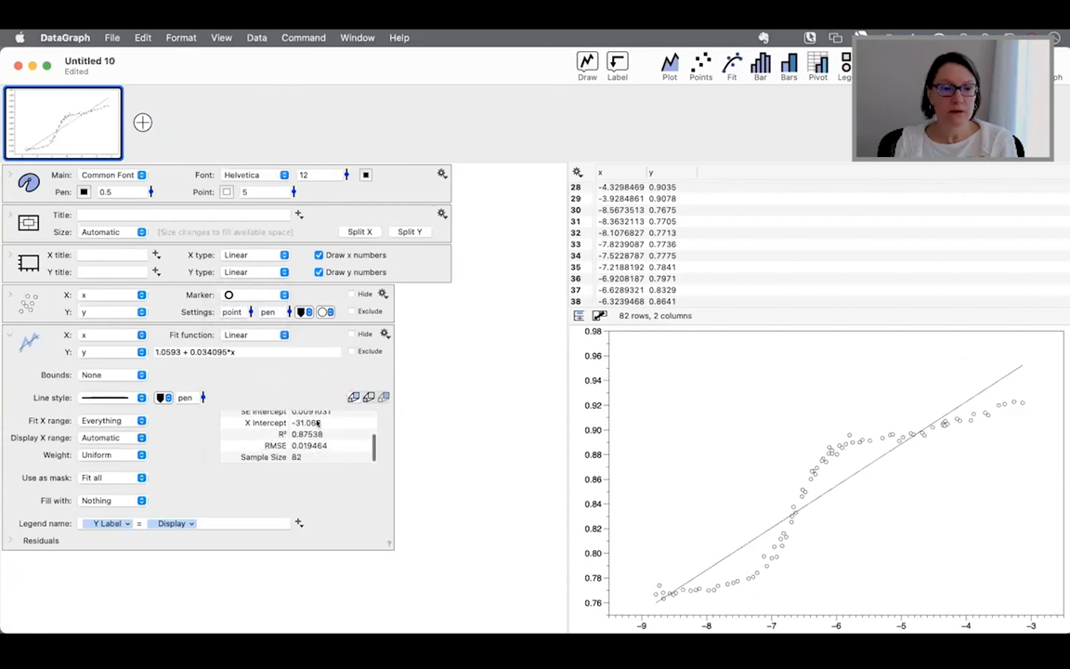
pyautogui.scroll(2, 321, 430)
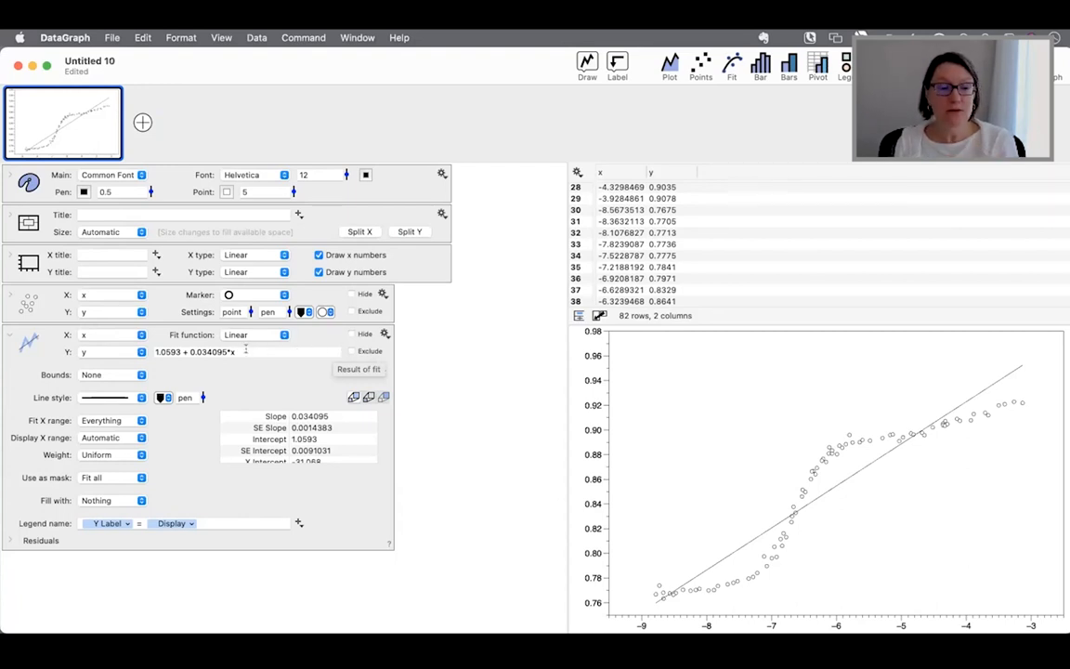
pyautogui.moveTo(131, 351); pyautogui.dragTo(235, 367)
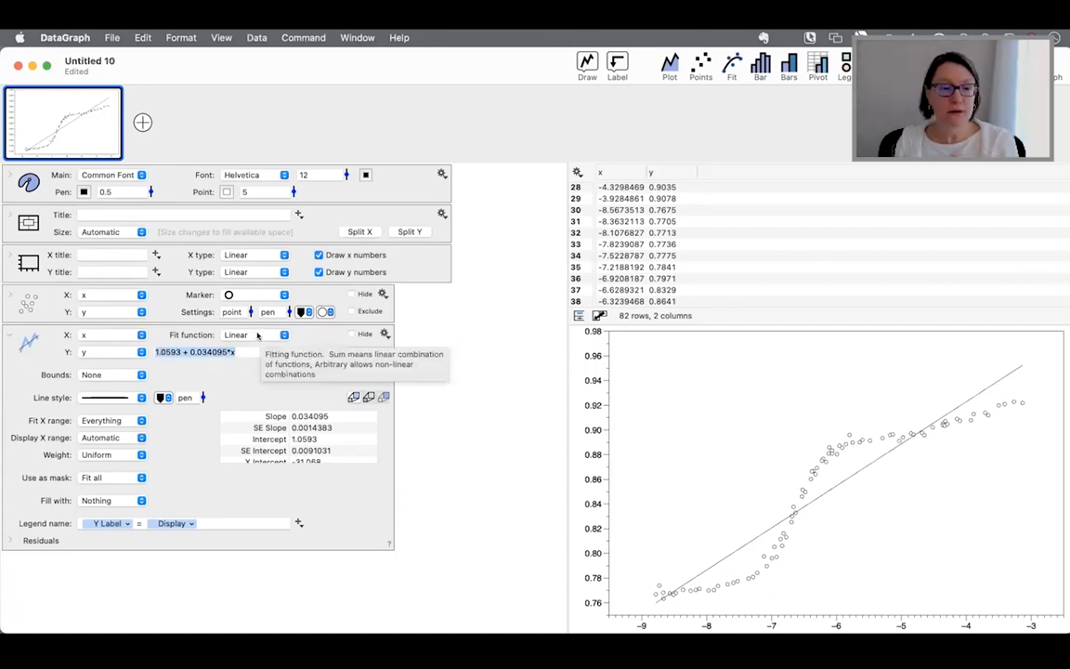
# - Return the fit function to Polynomial and copy the complete degree-10 fit expression
pyautogui.click(257, 335)
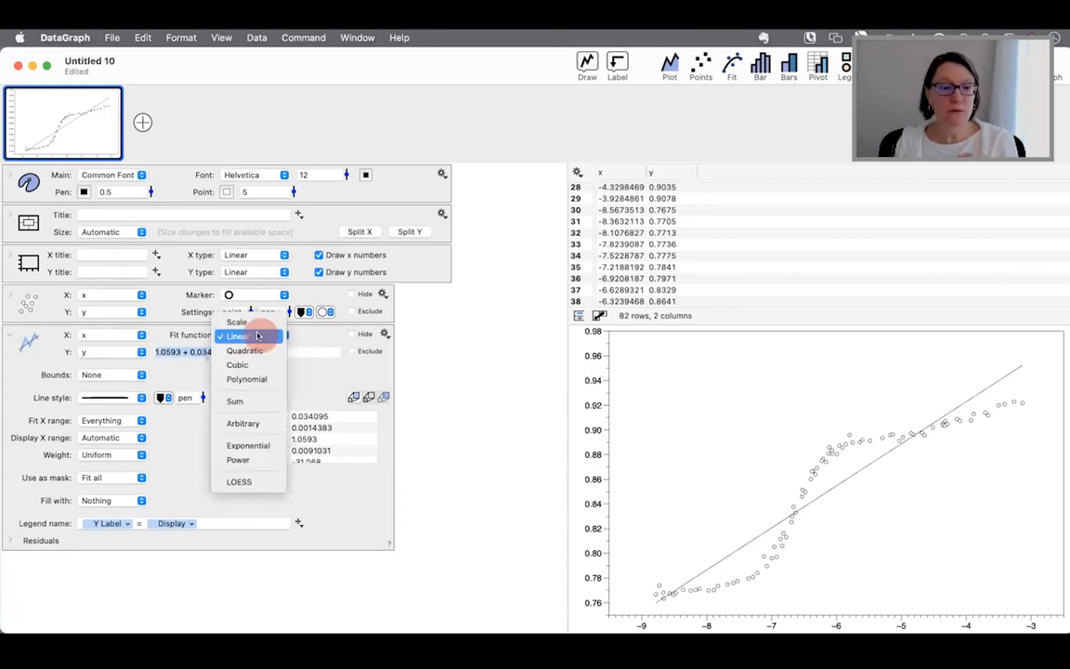
pyautogui.click(247, 377)
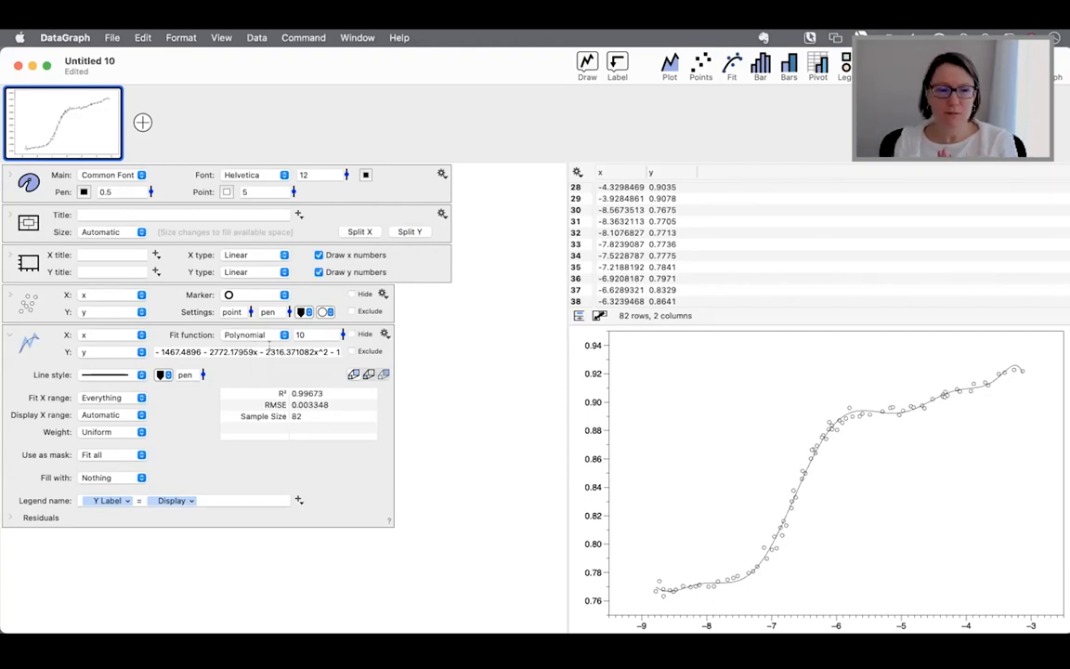
pyautogui.doubleClick(238, 349)
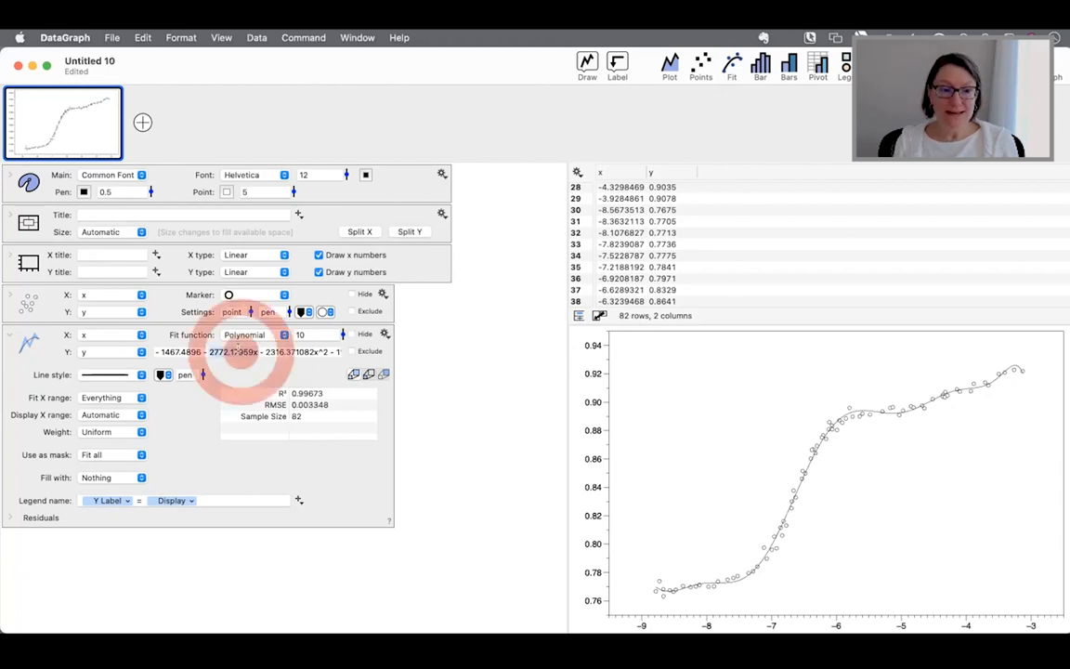
pyautogui.moveTo(153, 351); pyautogui.dragTo(502, 351)
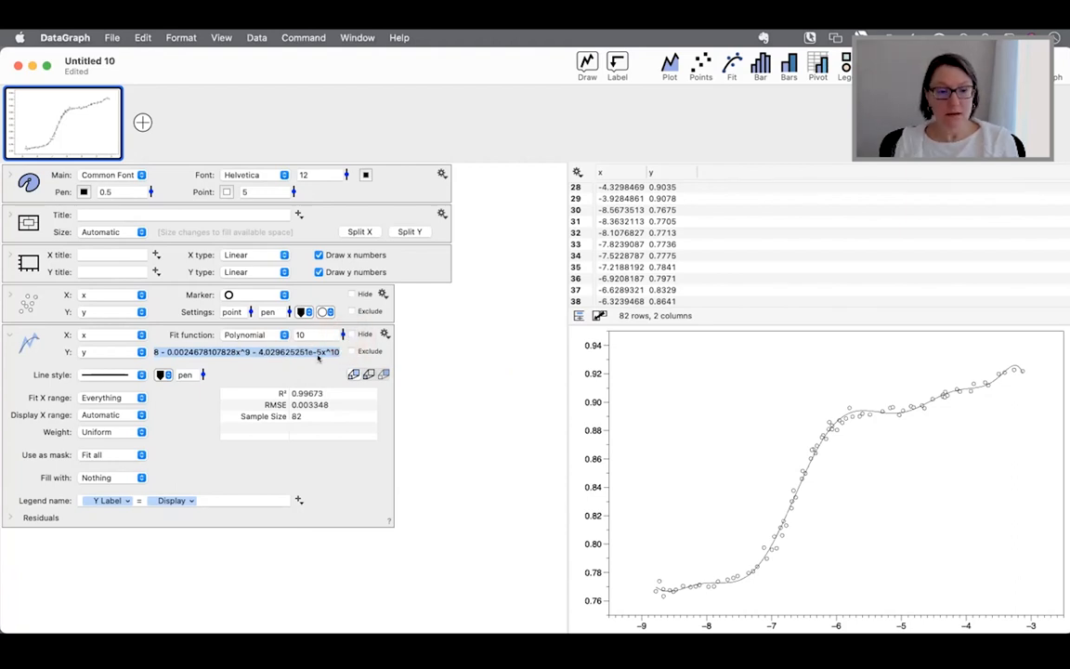
pyautogui.click(139, 38)
pyautogui.click(155, 114)
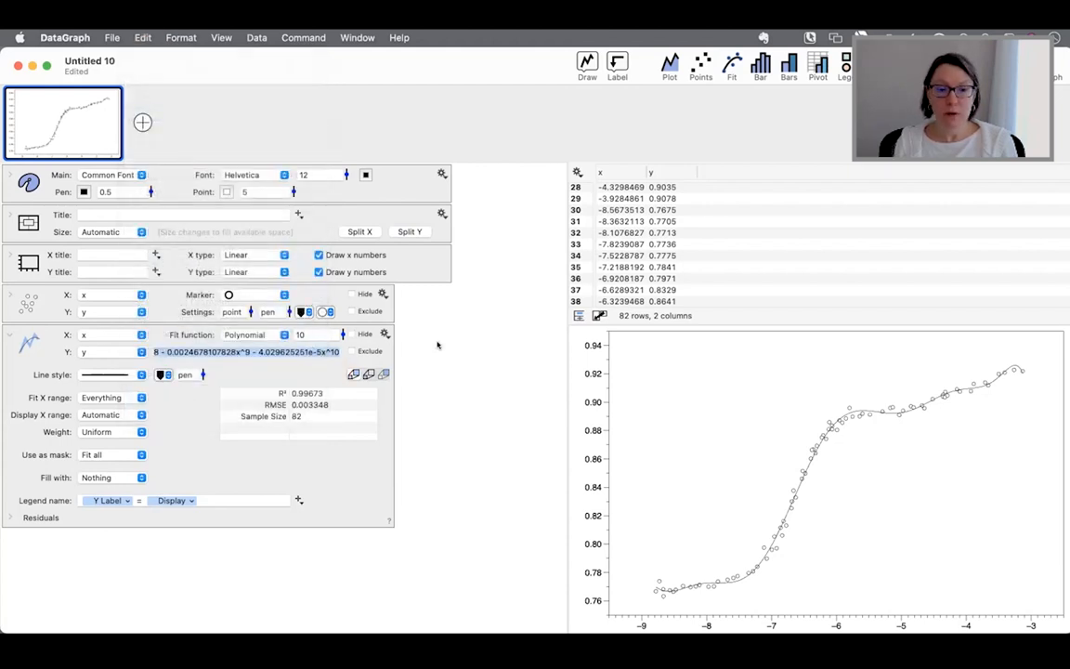
# - Add a Function command and paste the copied polynomial expression as its f(x)
pyautogui.click(586, 64)
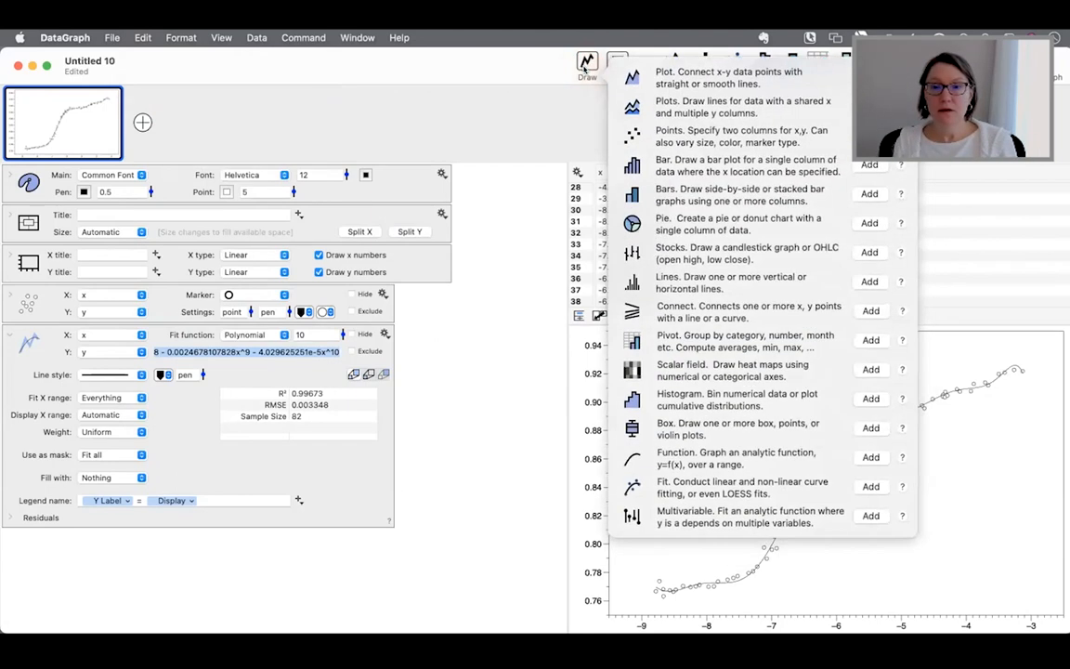
pyautogui.click(871, 458)
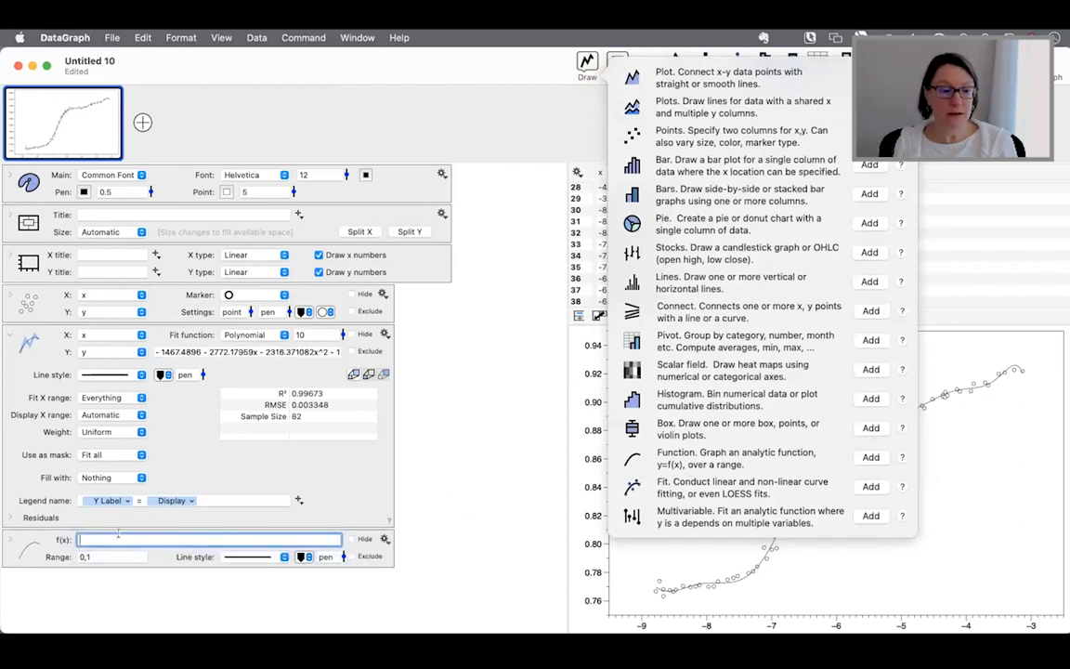
pyautogui.click(118, 539)
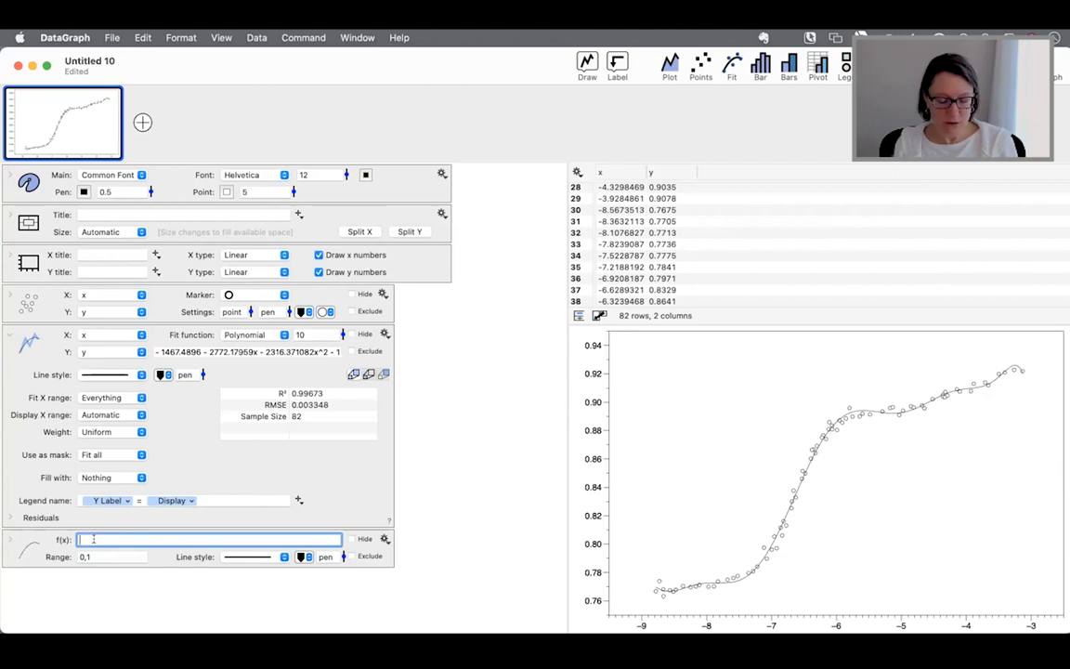
pyautogui.press('super+v')
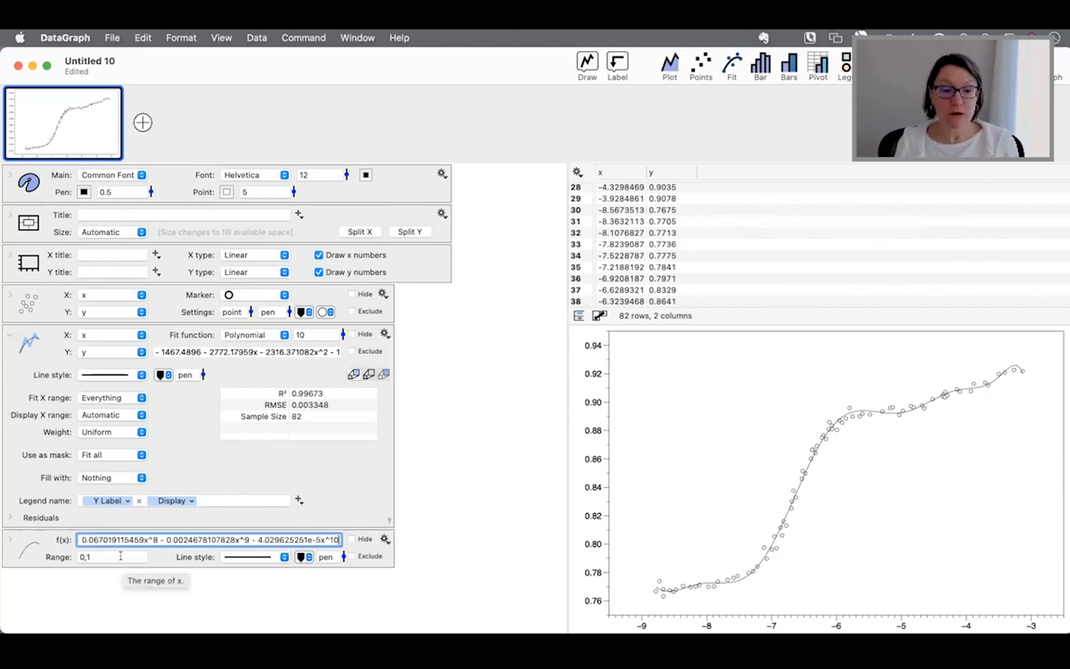
pyautogui.press('Return')
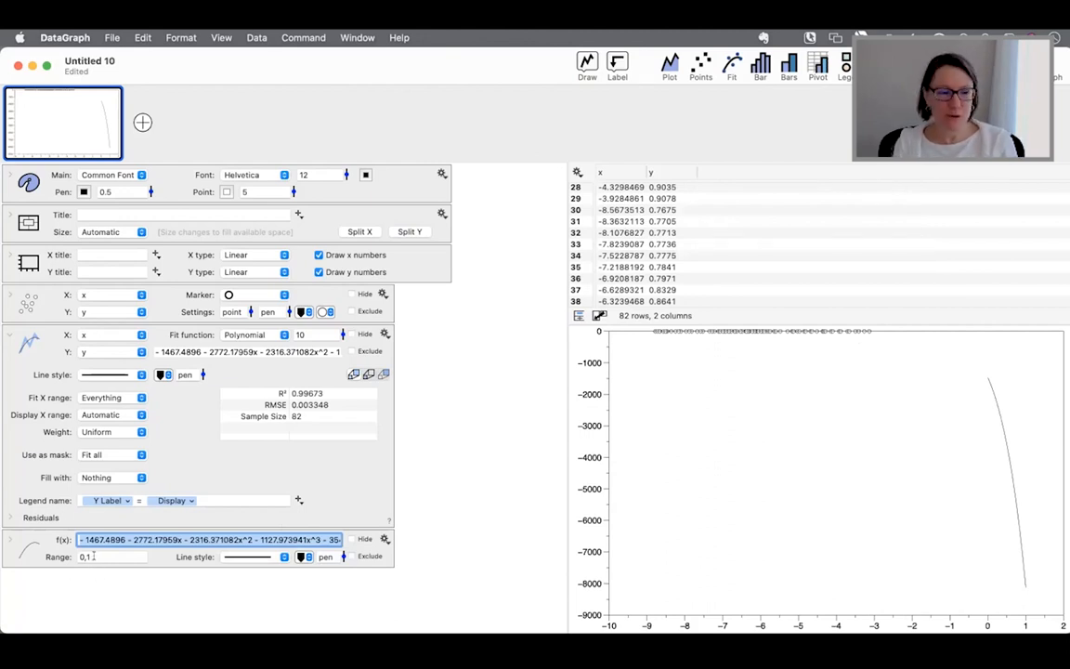
# - View the x column's QuickGraph statistics to check its minimum and maximum
pyautogui.moveTo(94, 555); pyautogui.dragTo(146, 555)
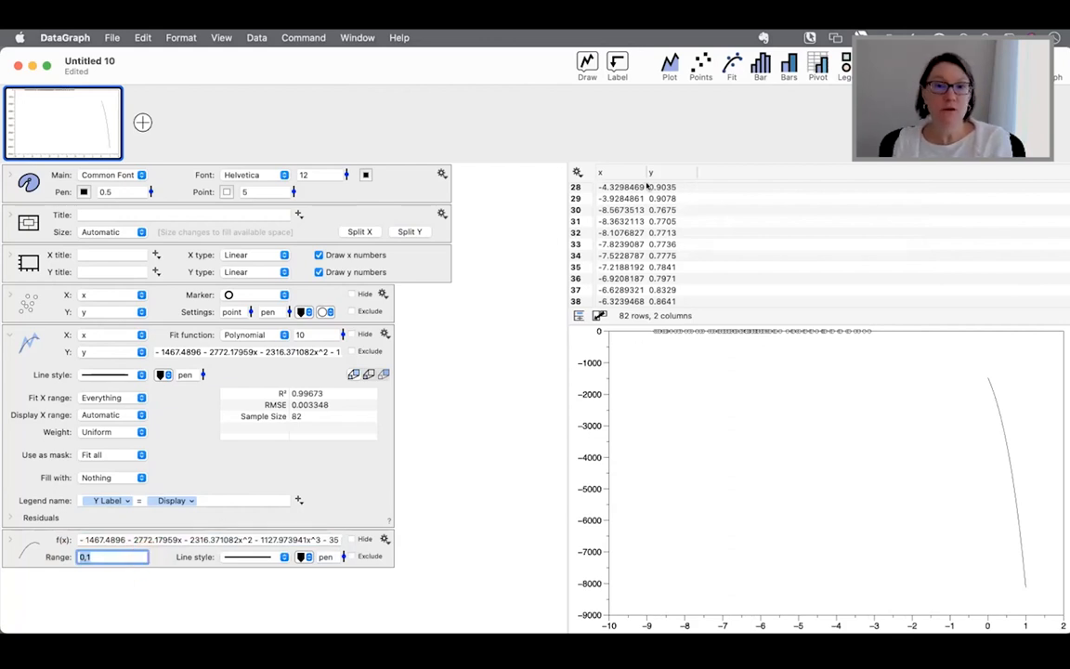
pyautogui.click(620, 173)
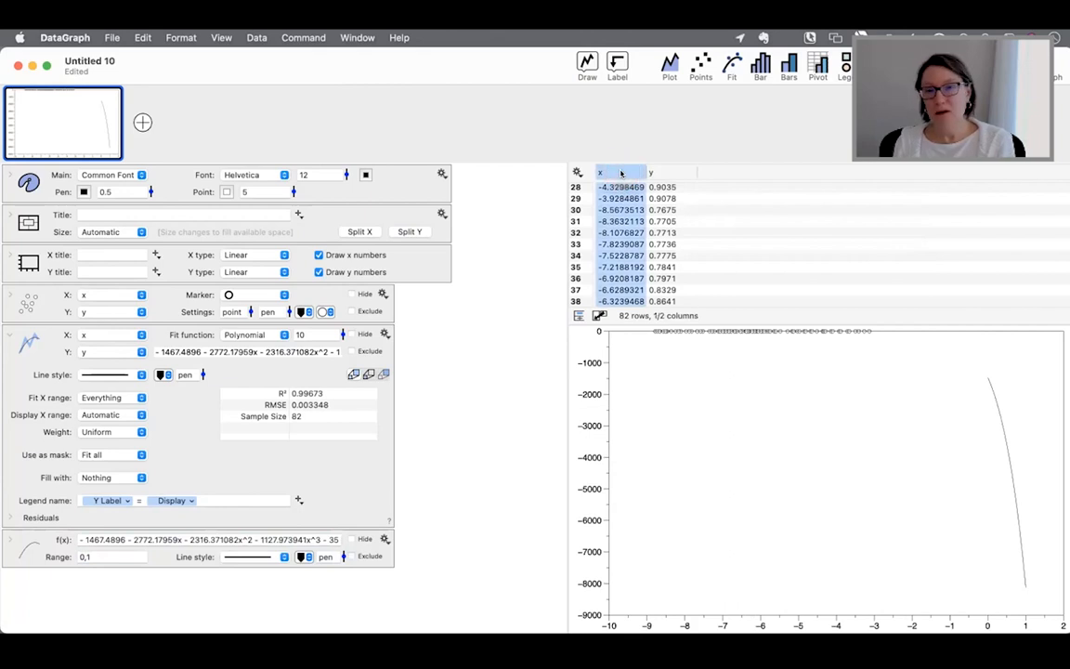
pyautogui.press('space')
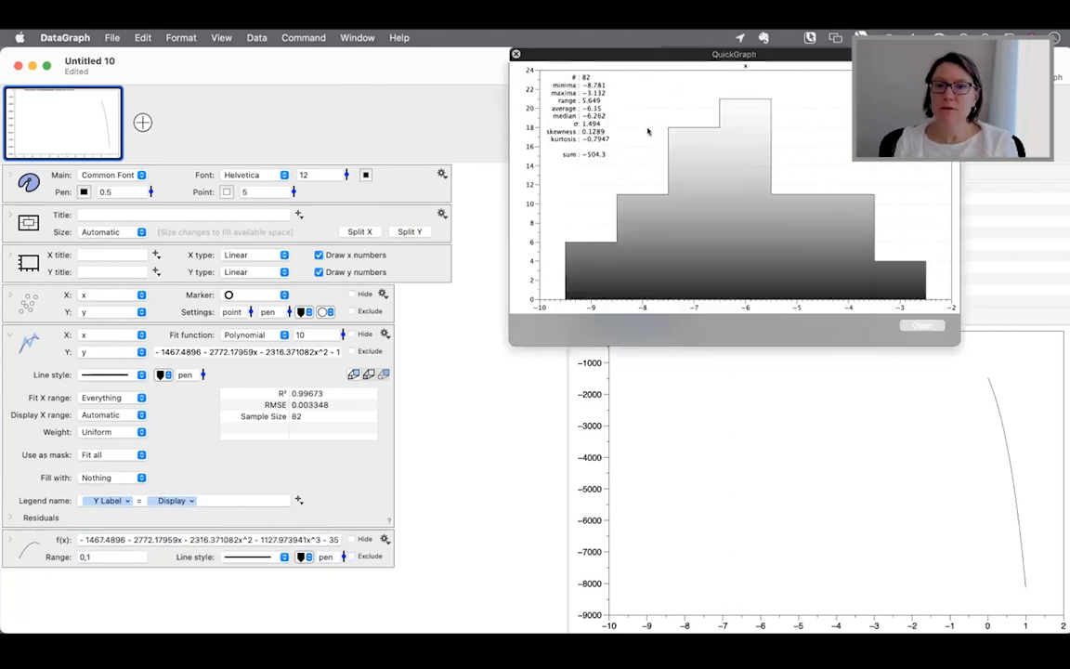
pyautogui.moveTo(700, 53); pyautogui.dragTo(721, 184)
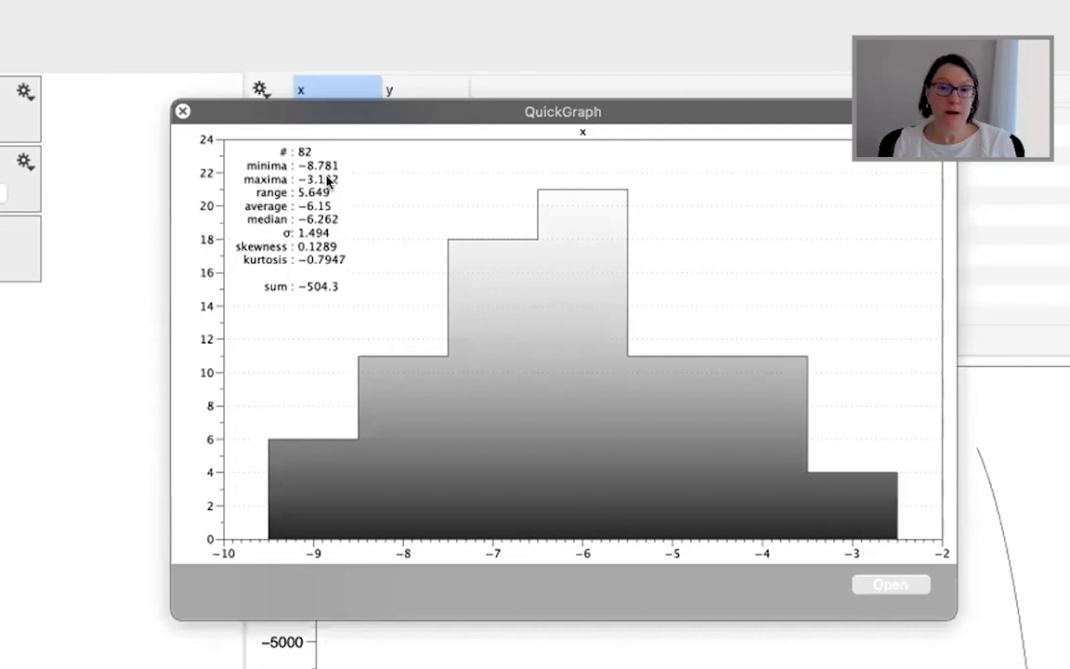
pyautogui.click(182, 110)
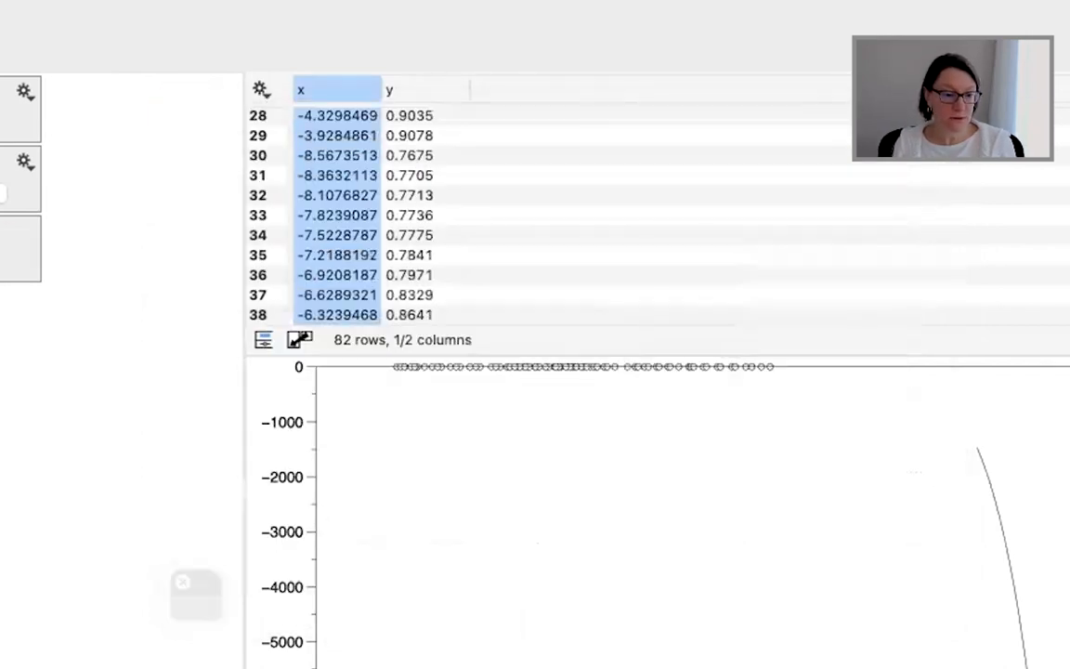
# - Set the Function command's x range to -9,-3
pyautogui.moveTo(100, 556); pyautogui.dragTo(51, 557)
pyautogui.write('-')
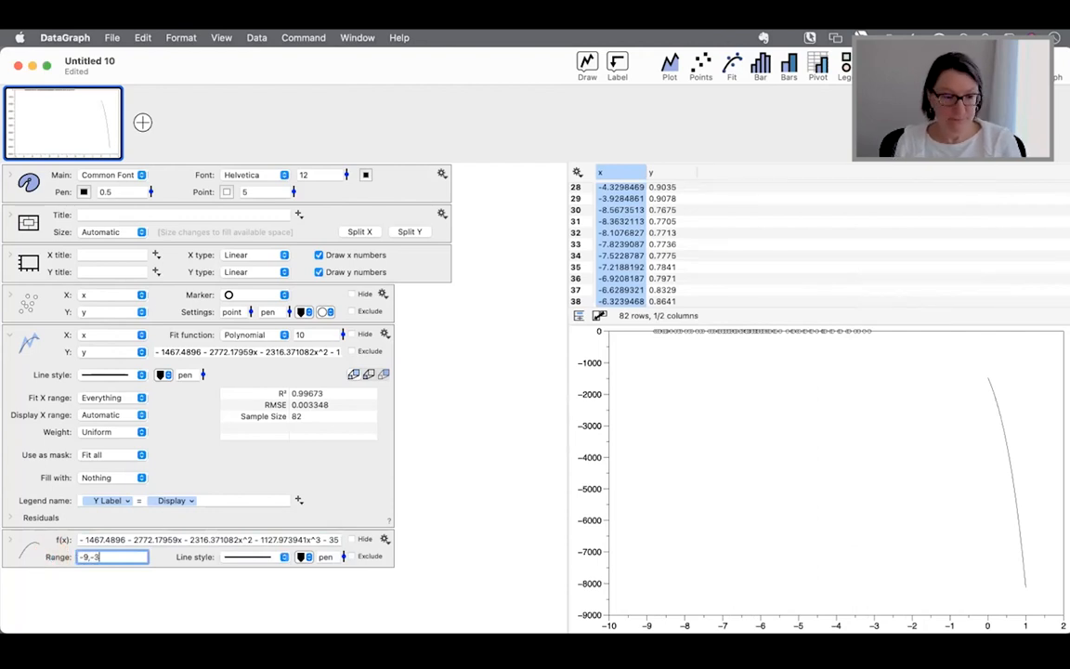
pyautogui.write('9,-3')
pyautogui.press('Return')
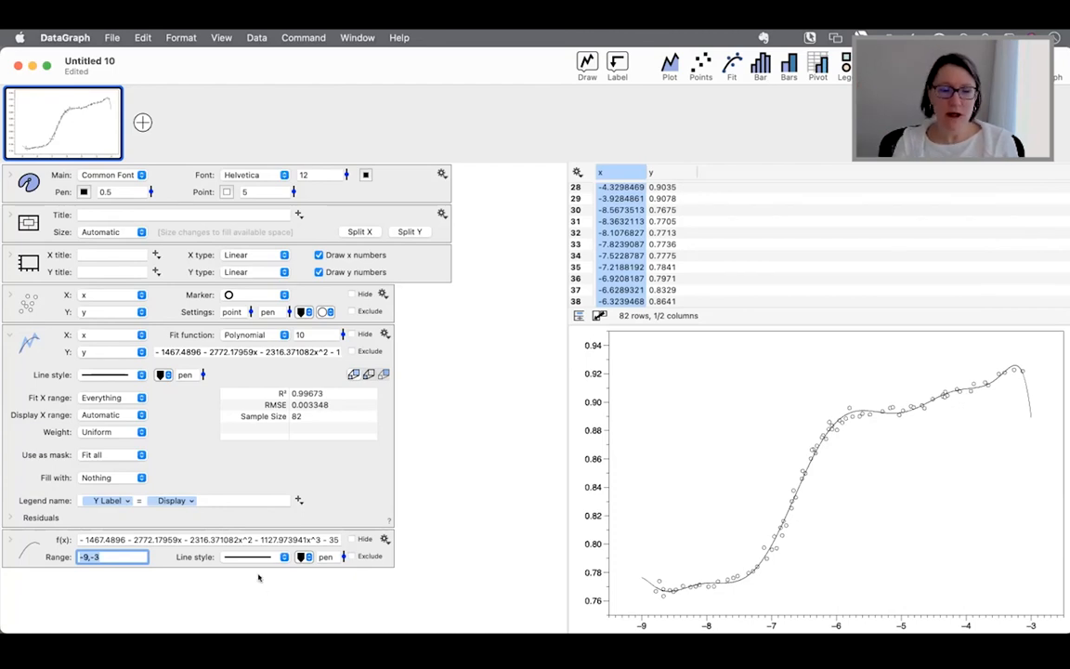
pyautogui.click(107, 555)
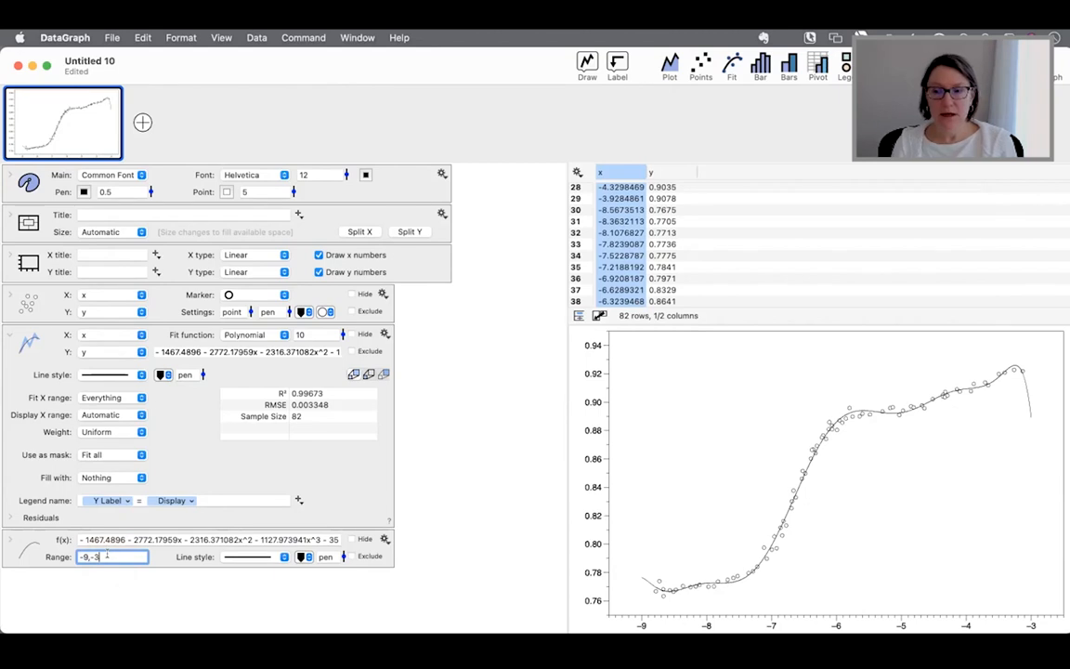
# - Change the Function command's x range to -8.7,-3.5
pyautogui.write('.5')
pyautogui.press('Return')
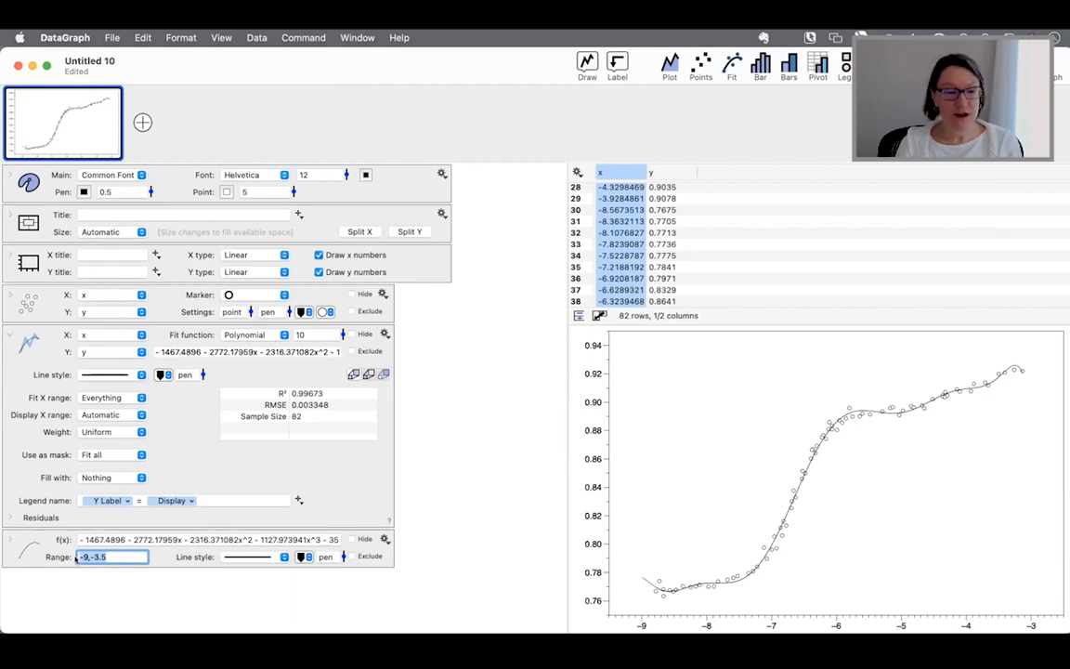
pyautogui.doubleClick(84, 556)
pyautogui.write('8.7')
pyautogui.press('Return')
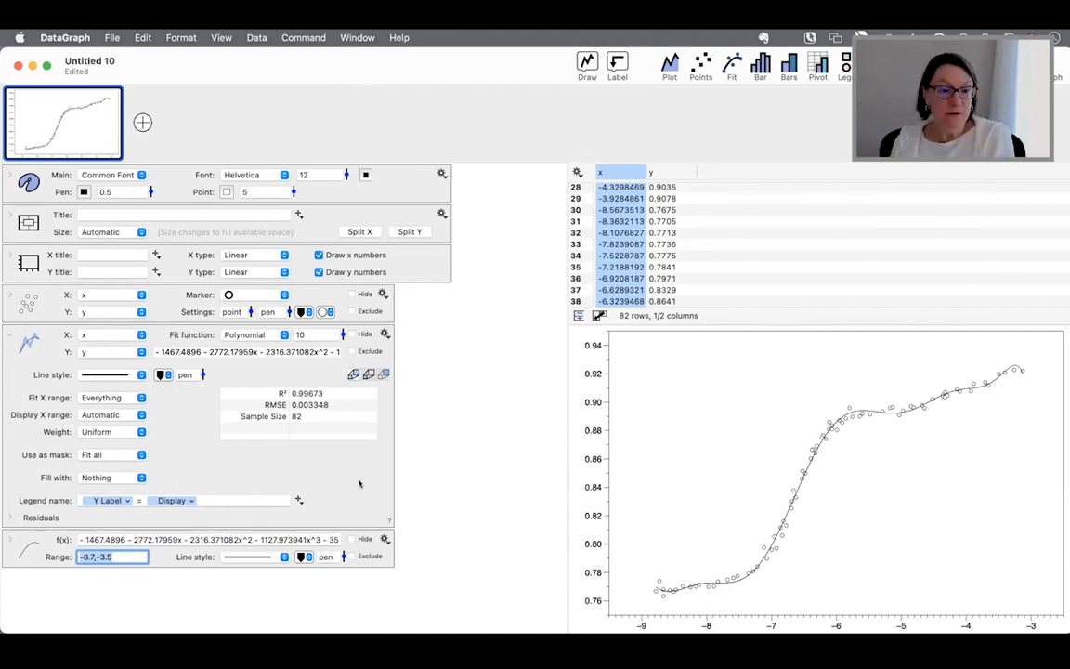
# - Thicken the Function command's line to 4 and color it with Fill Color 1
pyautogui.moveTo(344, 557); pyautogui.dragTo(342, 534)
pyautogui.click(306, 556)
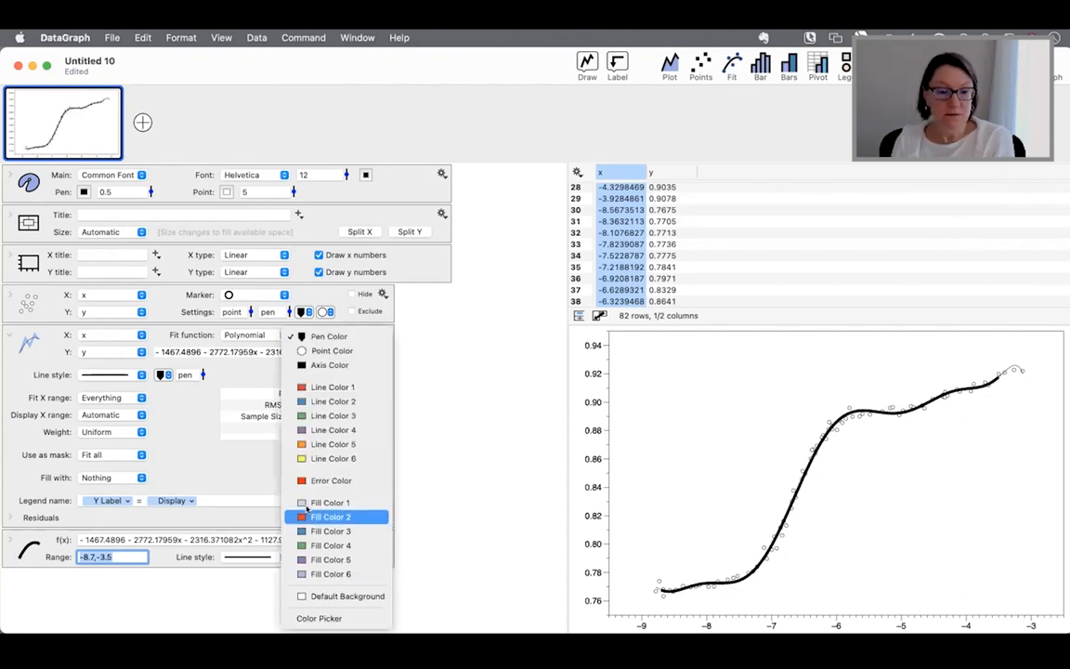
pyautogui.click(320, 502)
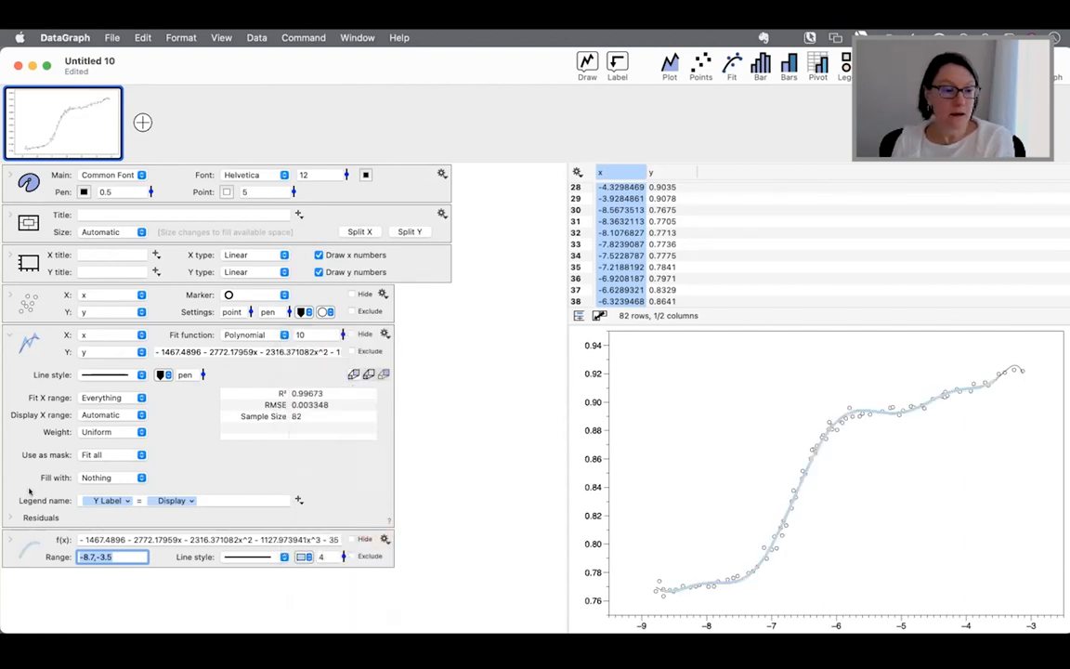
# - Move the Function command above the Fit command, and set line widths of 10 for the function and 2 for the fit
pyautogui.moveTo(30, 548); pyautogui.dragTo(38, 346)
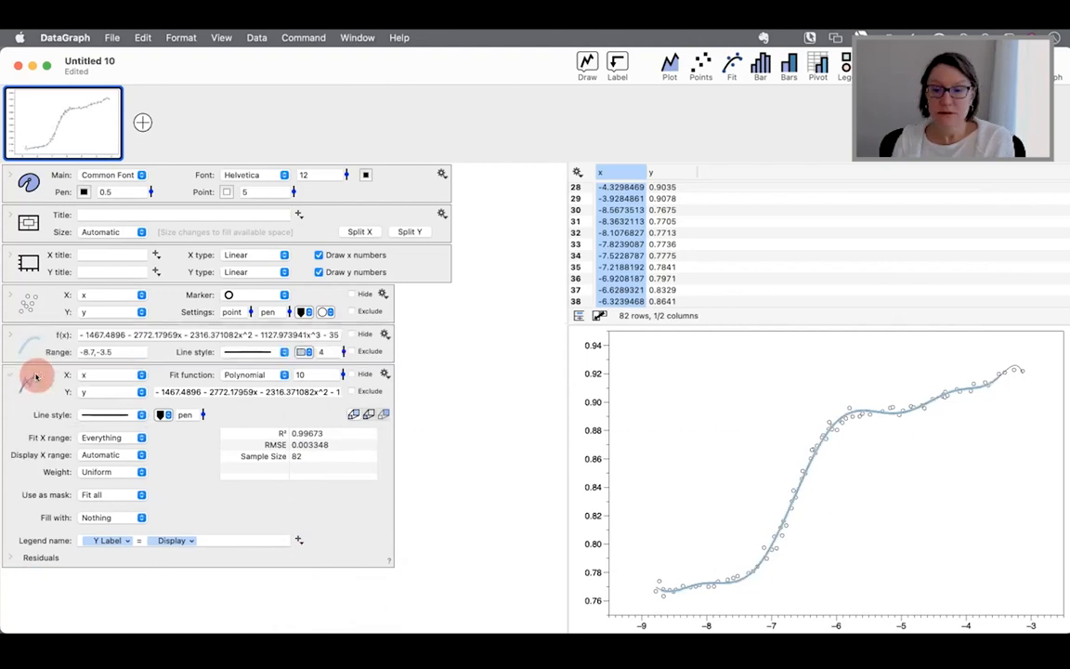
pyautogui.moveTo(343, 352); pyautogui.dragTo(337, 306)
pyautogui.click(344, 386)
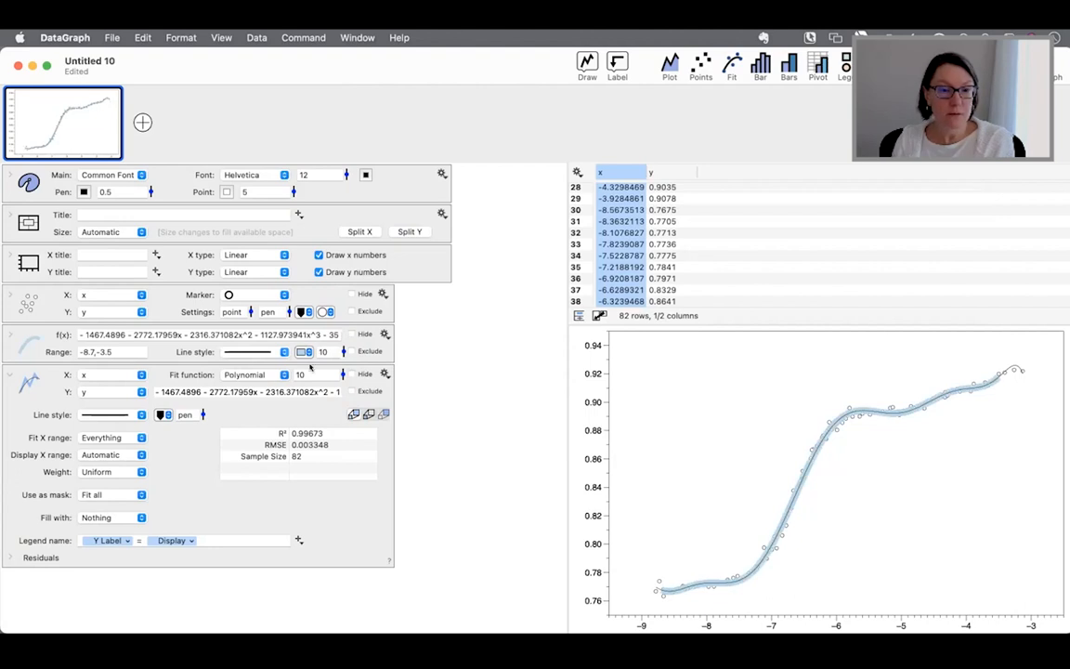
pyautogui.moveTo(202, 414); pyautogui.dragTo(203, 406)
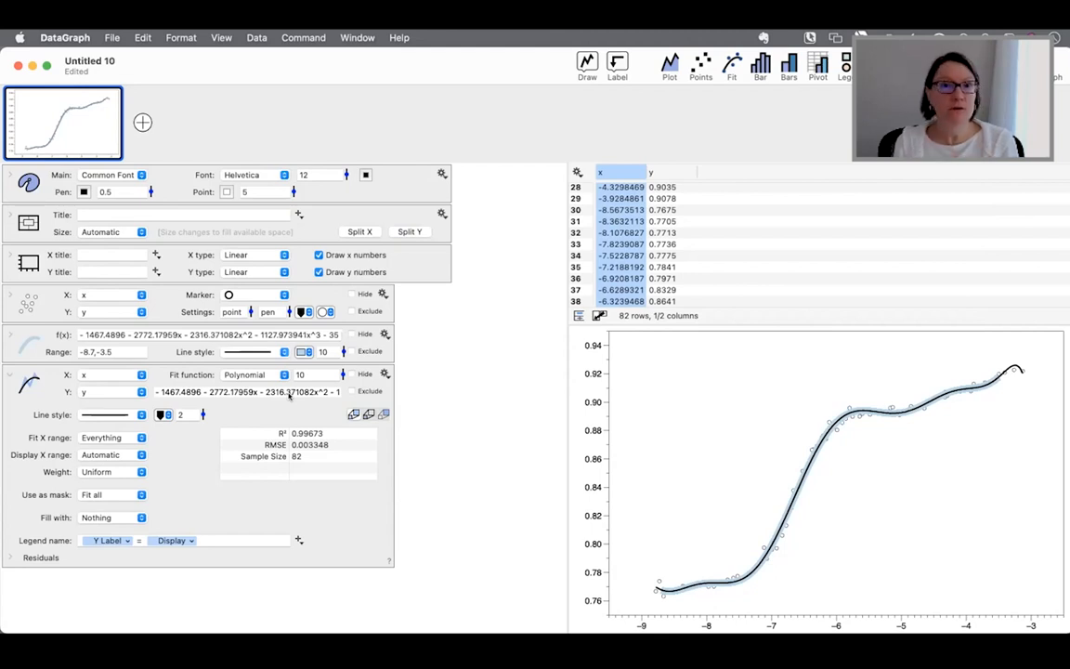
# - Examine the precision of the polynomial coefficients in the Function command's f(x) and in the Fit command's expression
pyautogui.doubleClick(239, 334)
pyautogui.moveTo(88, 335); pyautogui.dragTo(192, 405)
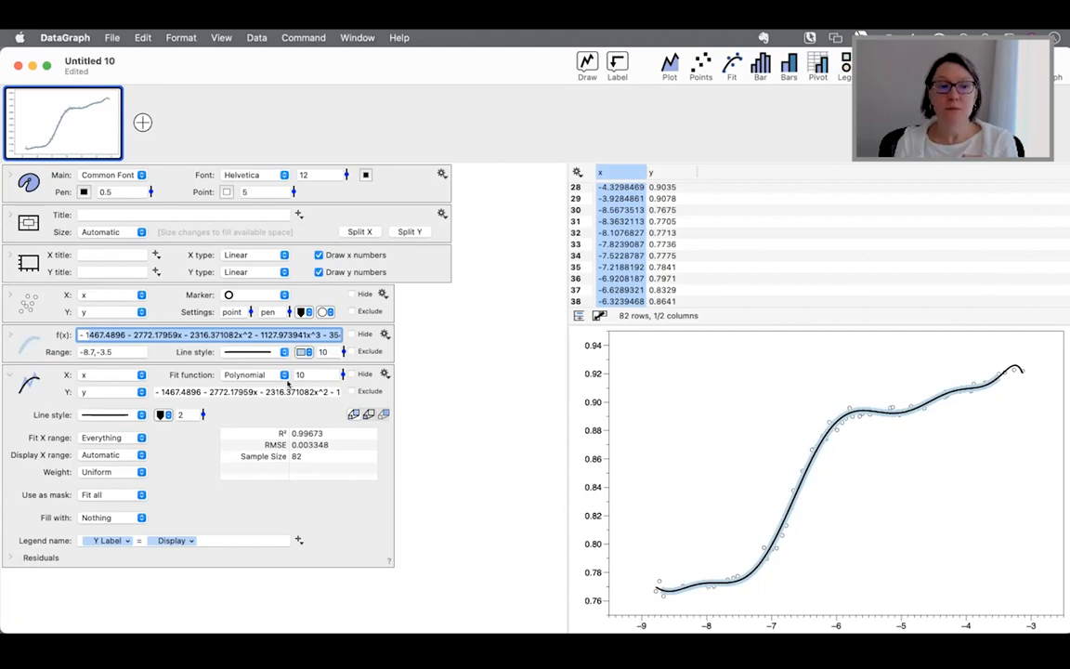
pyautogui.click(288, 334)
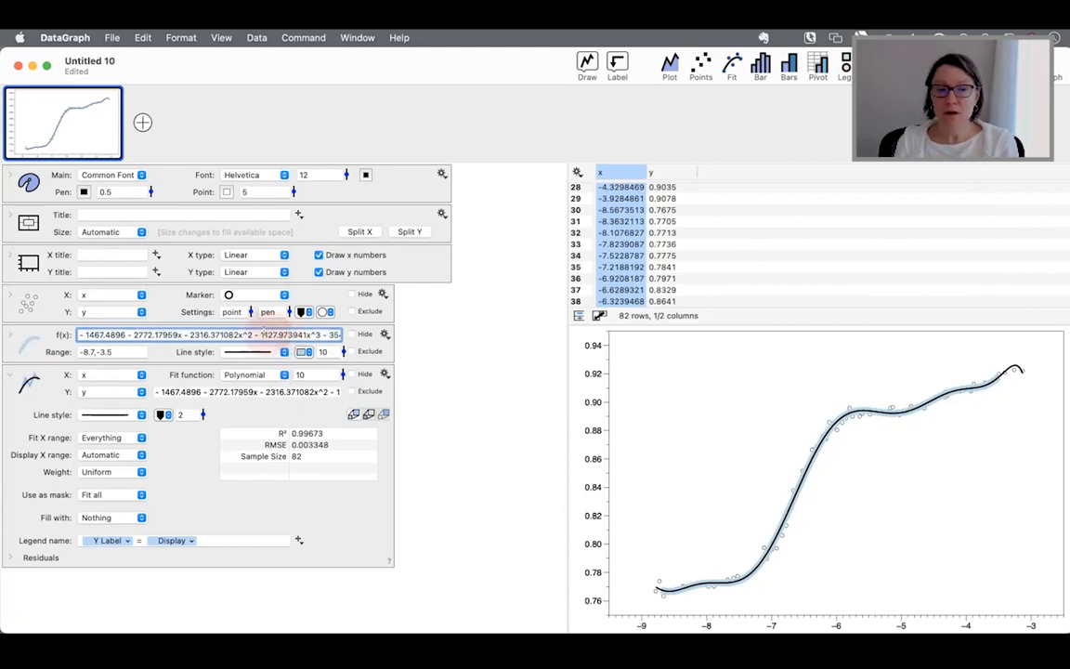
pyautogui.click(261, 334)
pyautogui.moveTo(263, 334); pyautogui.dragTo(315, 334)
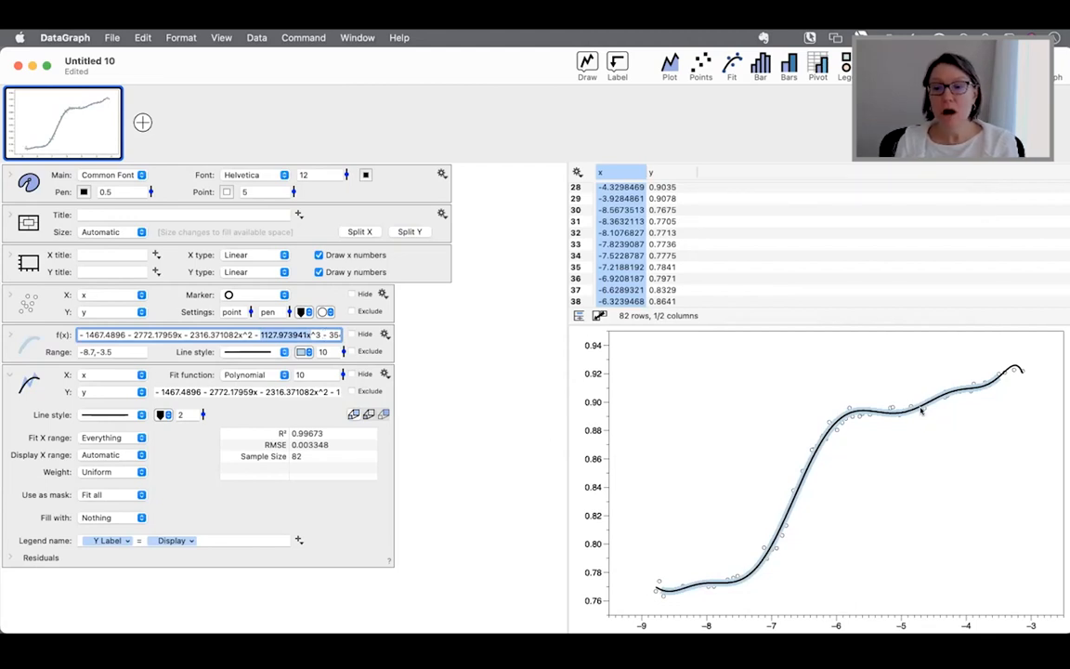
pyautogui.moveTo(309, 335); pyautogui.dragTo(427, 334)
pyautogui.doubleClick(203, 335)
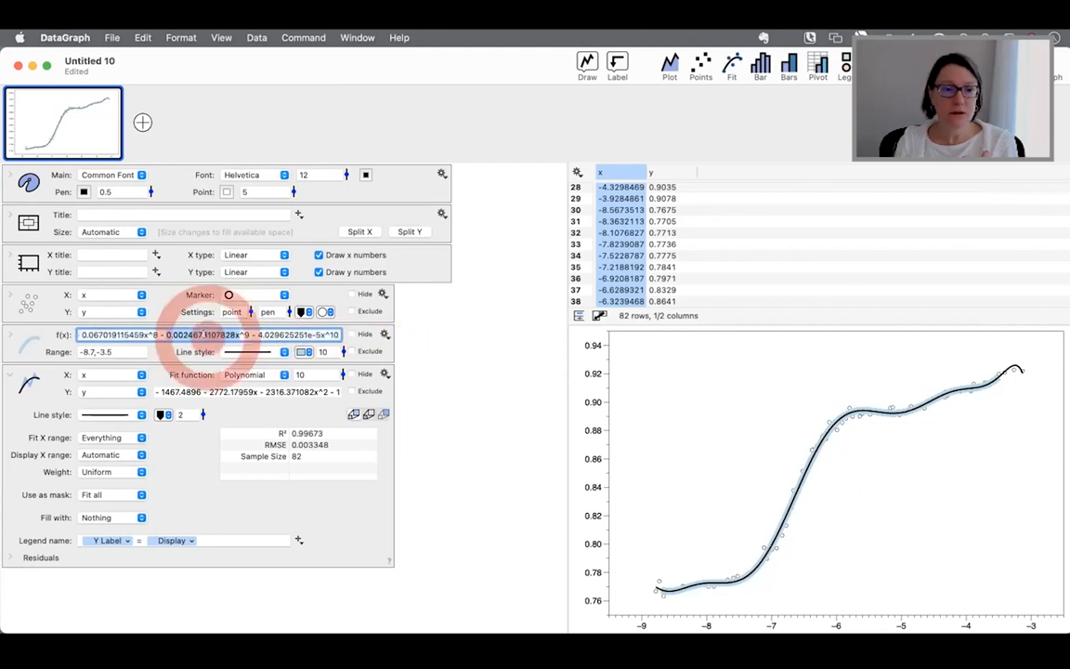
pyautogui.click(293, 335)
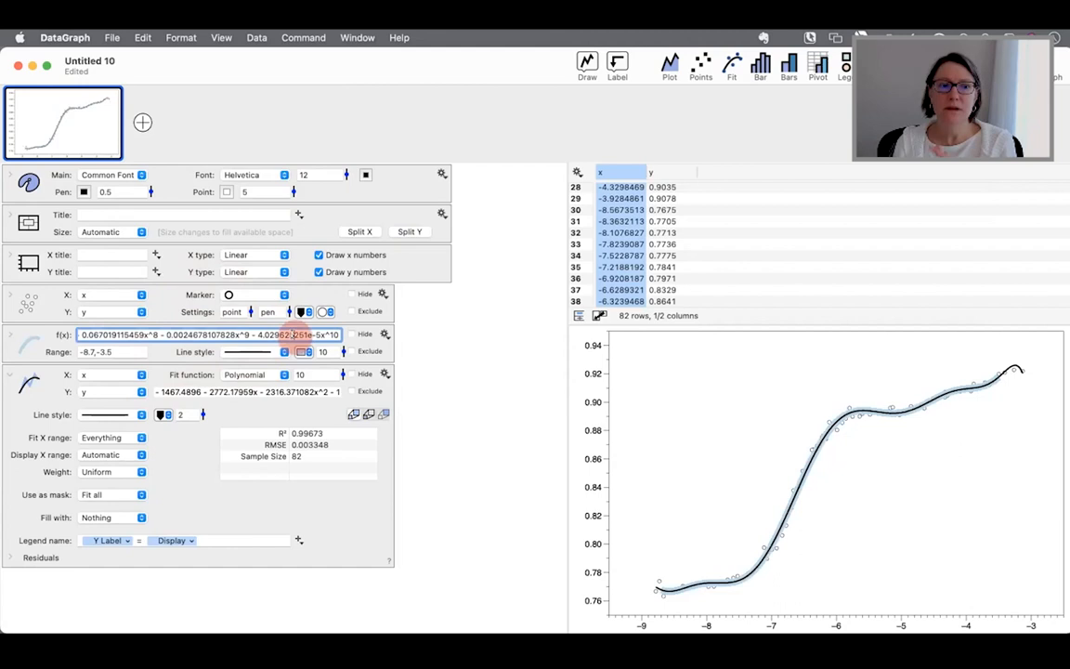
pyautogui.click(325, 334)
pyautogui.moveTo(327, 334); pyautogui.dragTo(19, 337)
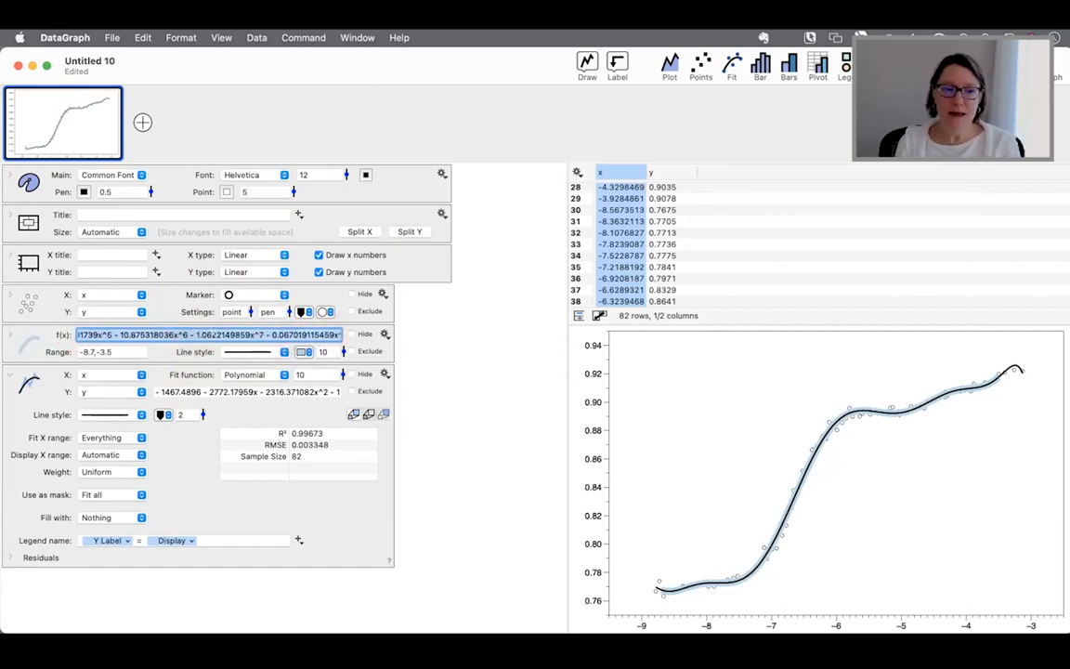
pyautogui.click(213, 334)
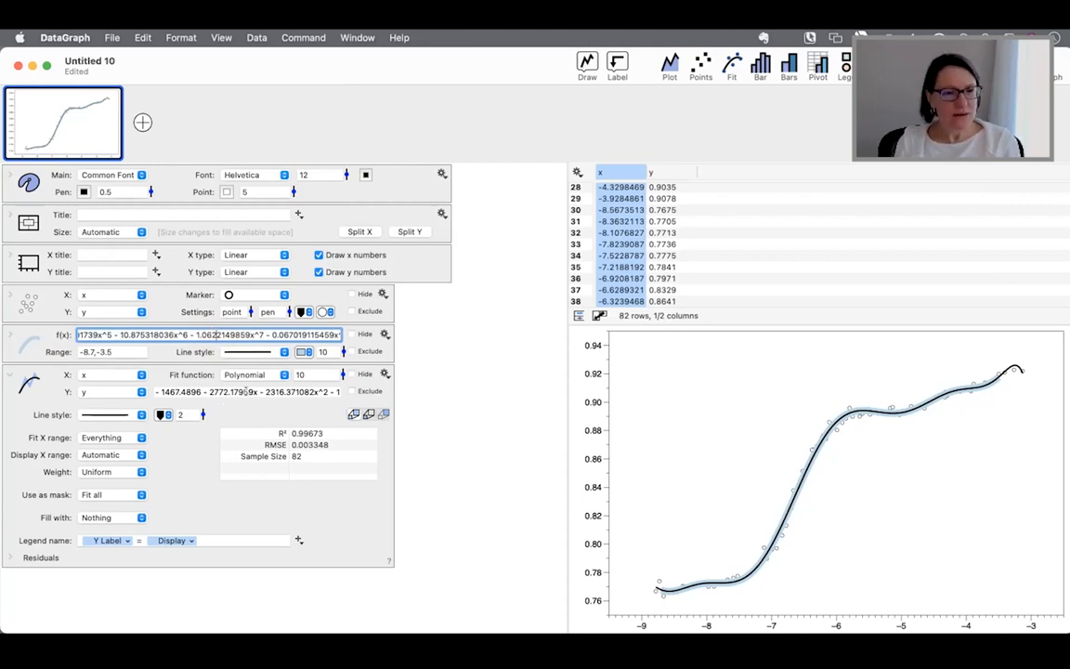
pyautogui.moveTo(248, 393); pyautogui.dragTo(332, 393)
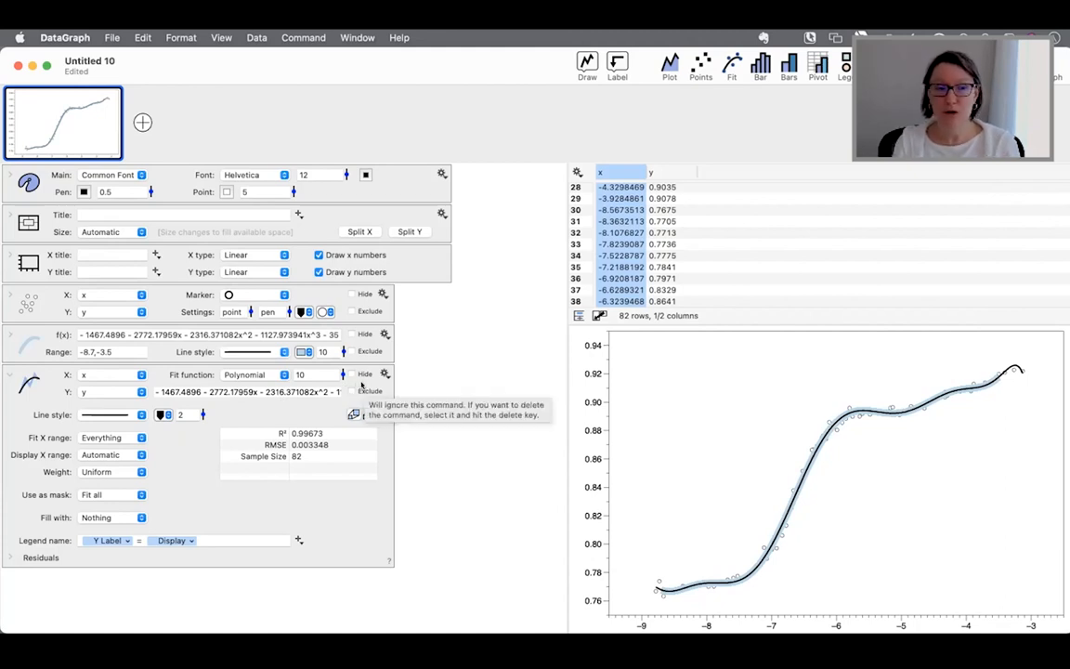
# - Toggle the visibility of the two curves, leaving the Function command hidden and the polynomial fit shown
pyautogui.click(352, 373)
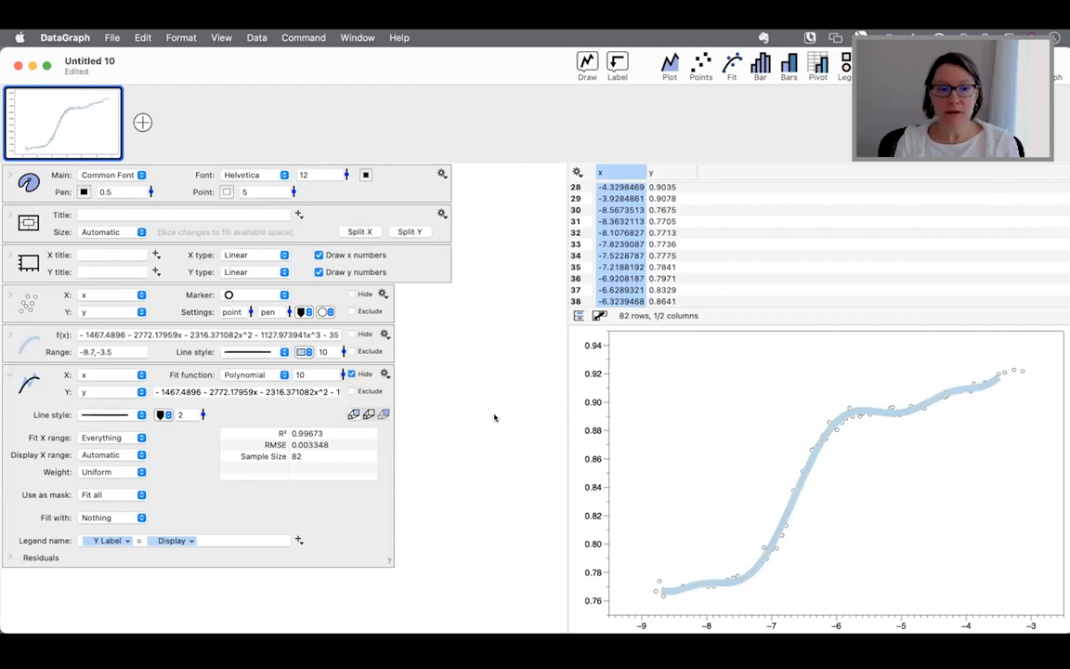
pyautogui.click(352, 335)
pyautogui.click(352, 374)
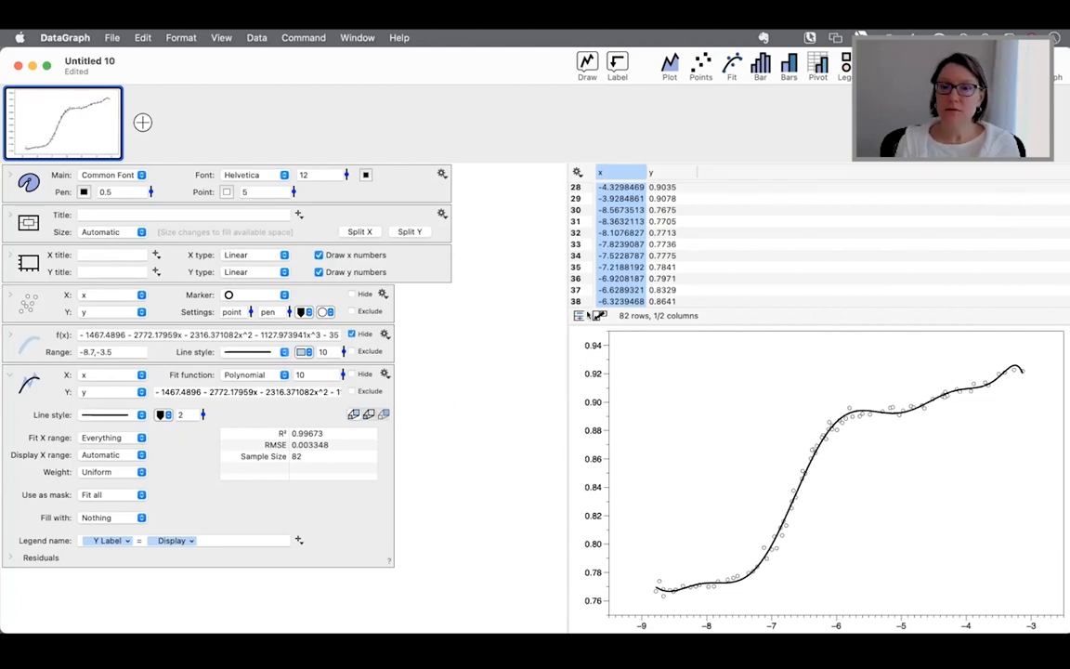
# - Enlarge the data table with its column list, add a Plot Action column and place it after the y column
pyautogui.click(599, 316)
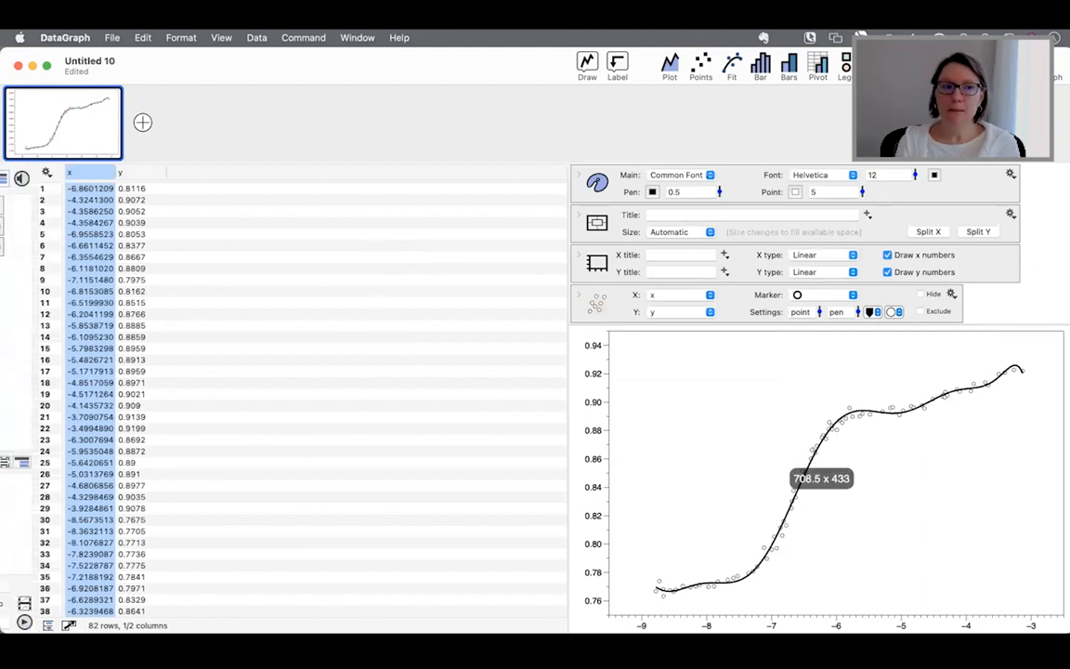
pyautogui.click(31, 625)
pyautogui.click(146, 178)
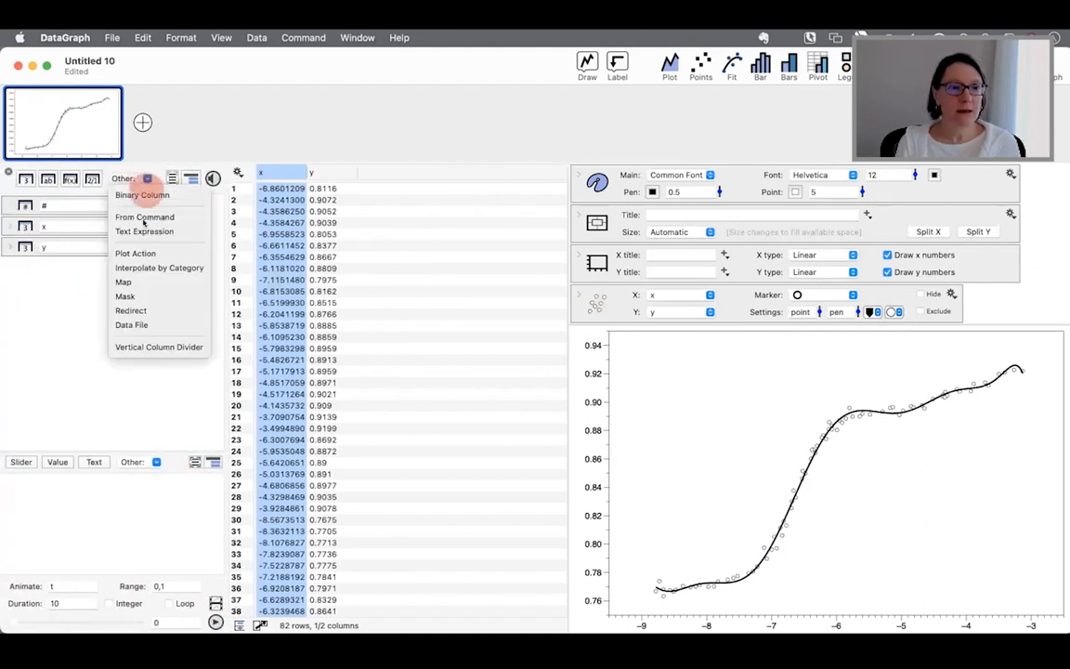
pyautogui.click(138, 248)
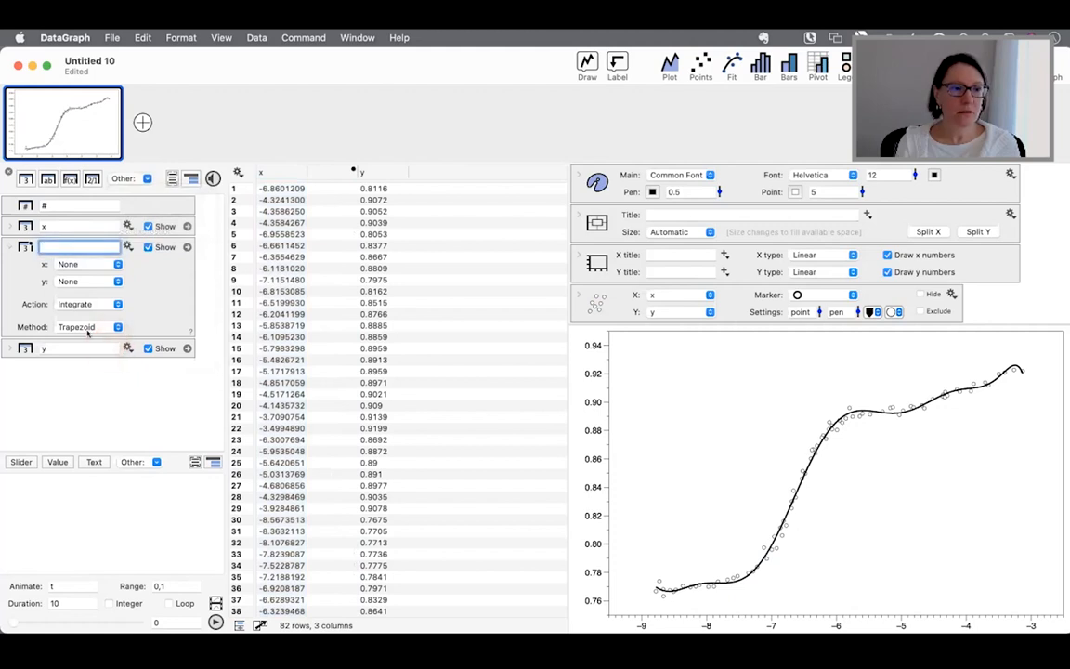
pyautogui.moveTo(27, 246); pyautogui.dragTo(47, 361)
# - Set the Plot Action column to evaluate the degree-10 polynomial fit function at the x column's values
pyautogui.click(82, 286)
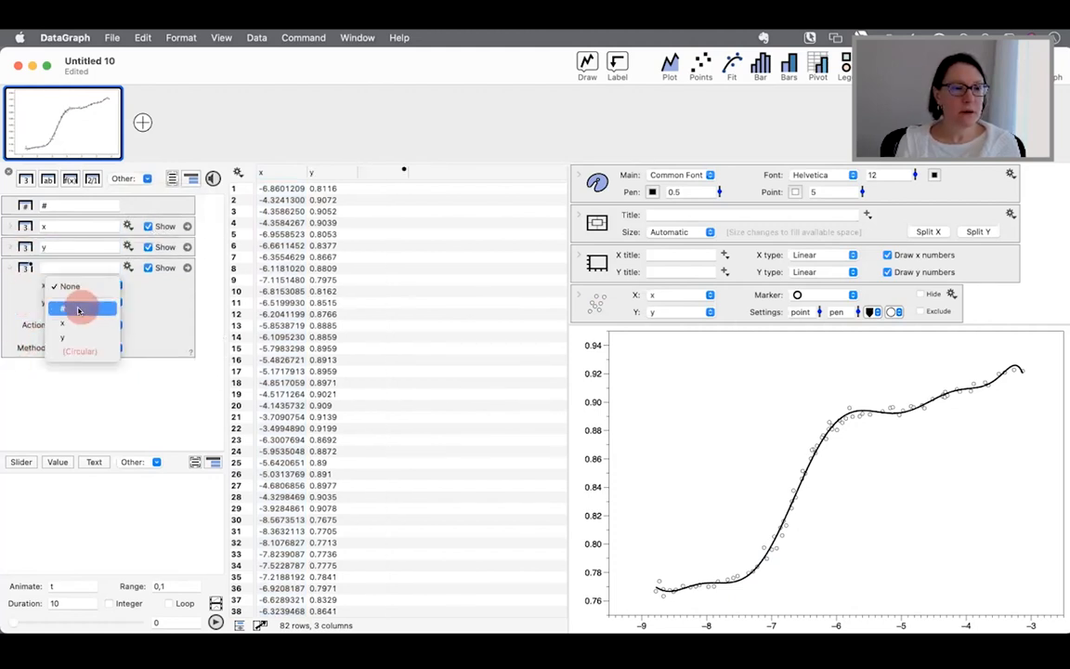
pyautogui.click(79, 303)
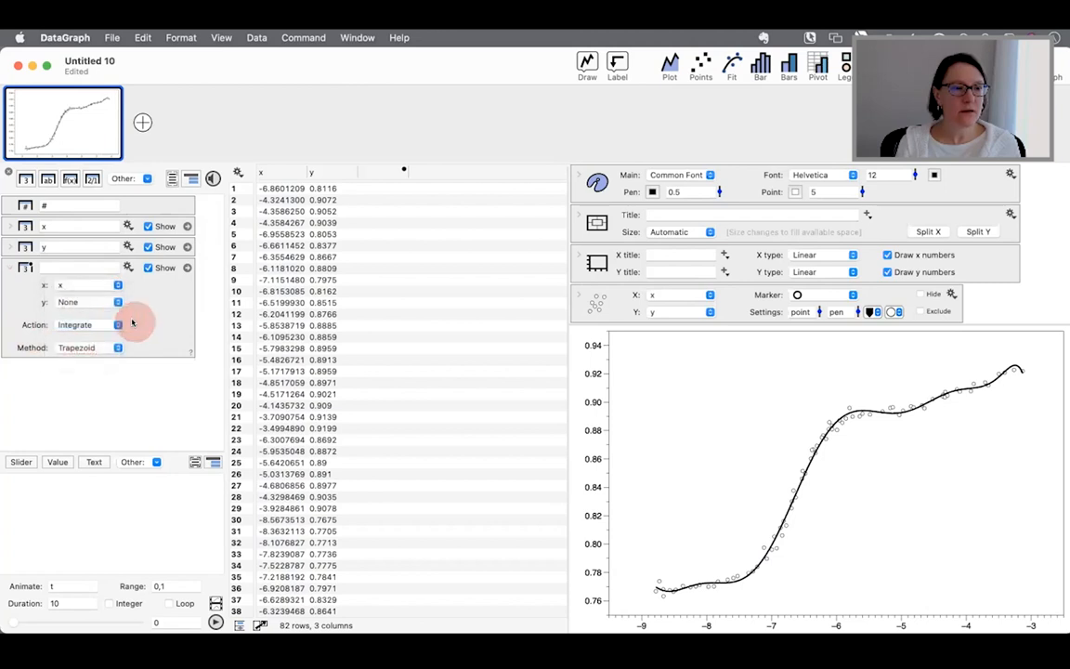
pyautogui.click(86, 324)
pyautogui.click(77, 389)
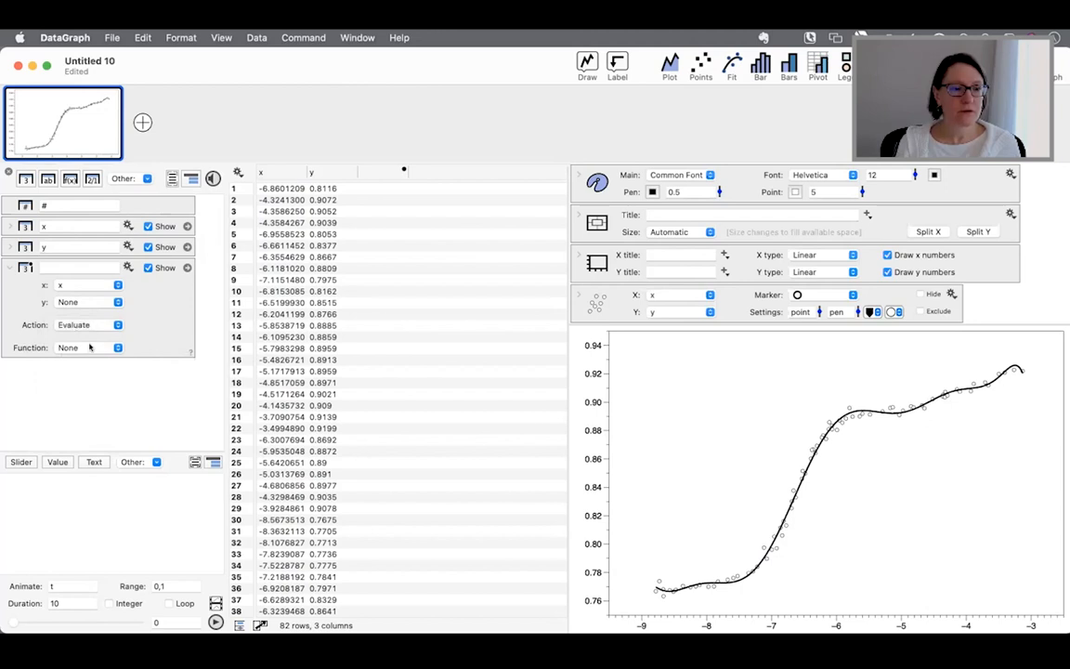
pyautogui.click(117, 347)
pyautogui.moveTo(93, 371)
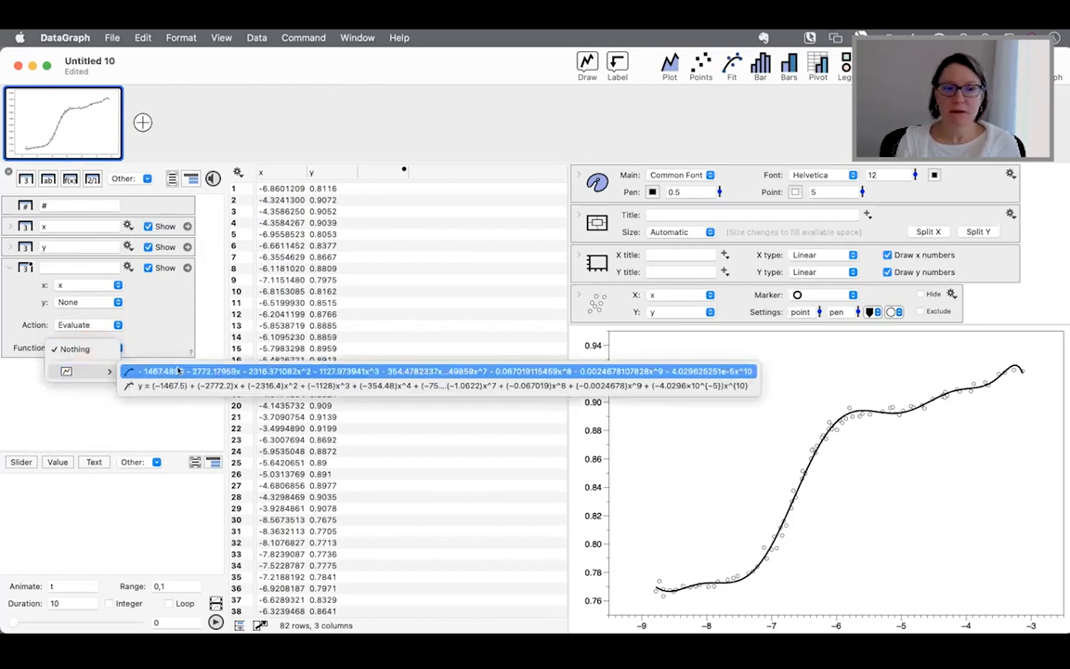
pyautogui.click(253, 386)
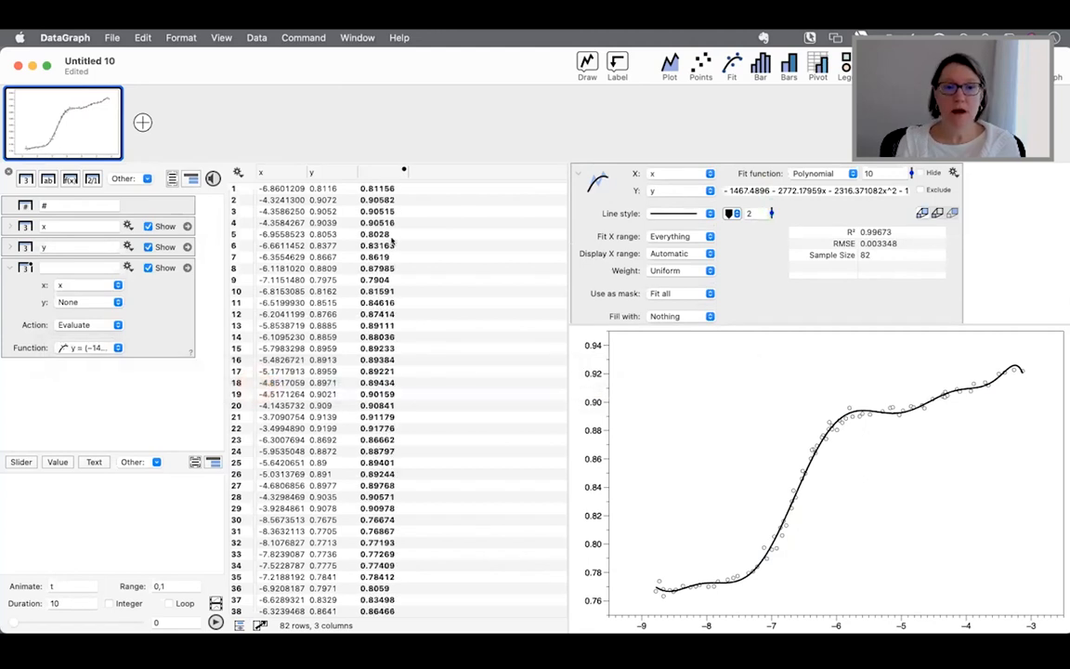
# - Review the evaluated fit values beside the x and y data, the column's settings, and the Function command's copied f(x) expression
pyautogui.scroll(-10, 421, 505)
pyautogui.scroll(10, 421, 505)
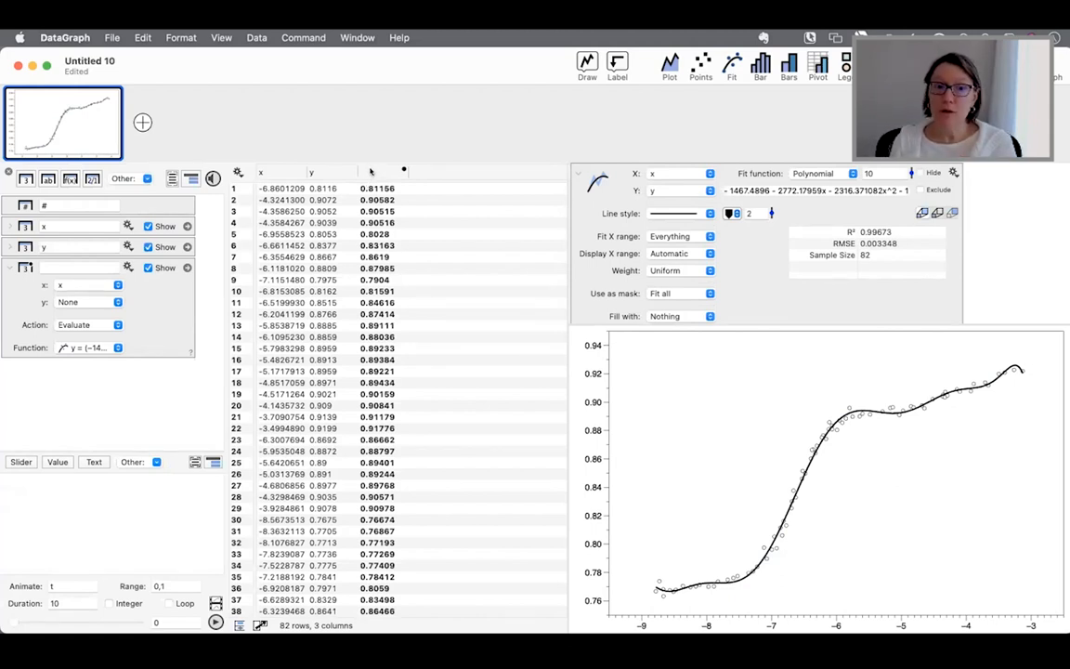
pyautogui.click(370, 171)
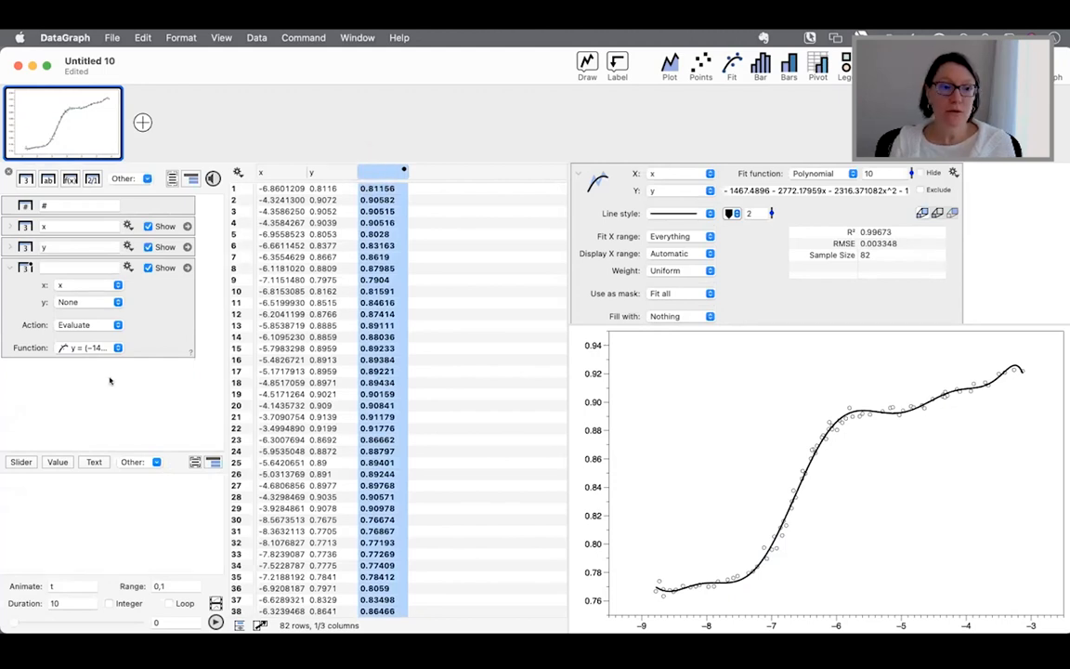
pyautogui.click(154, 319)
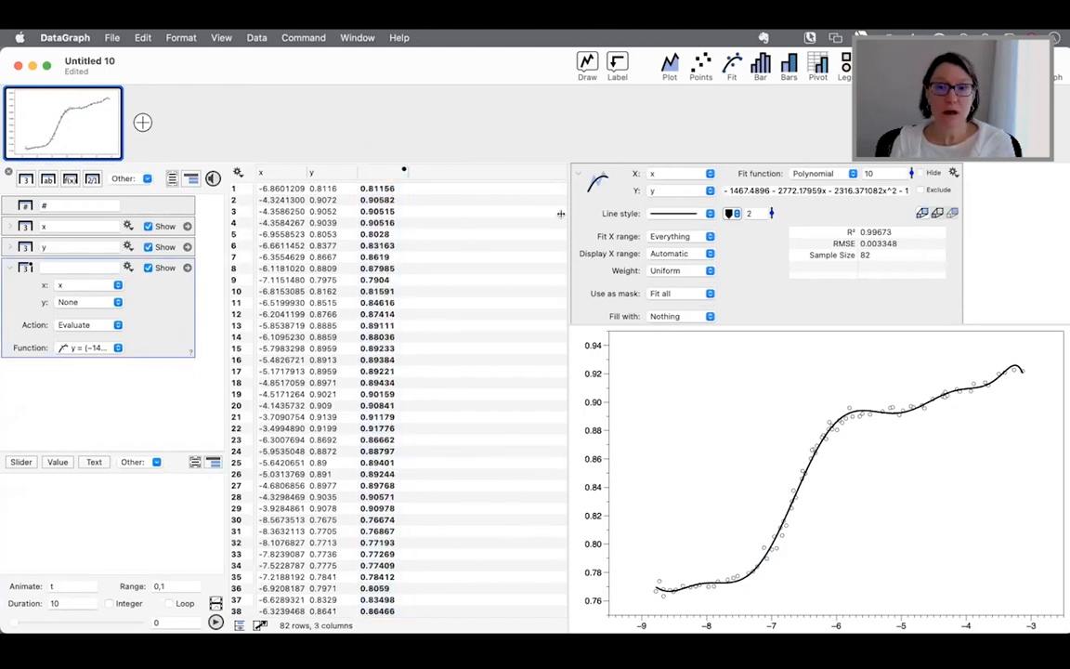
pyautogui.click(575, 173)
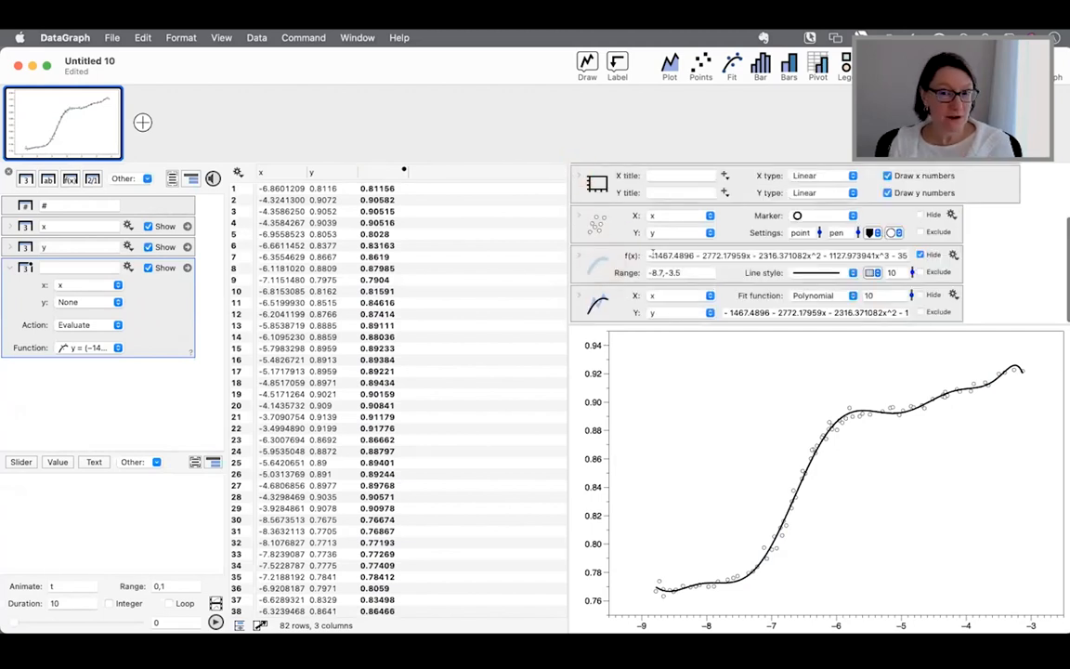
pyautogui.moveTo(650, 255); pyautogui.dragTo(966, 260)
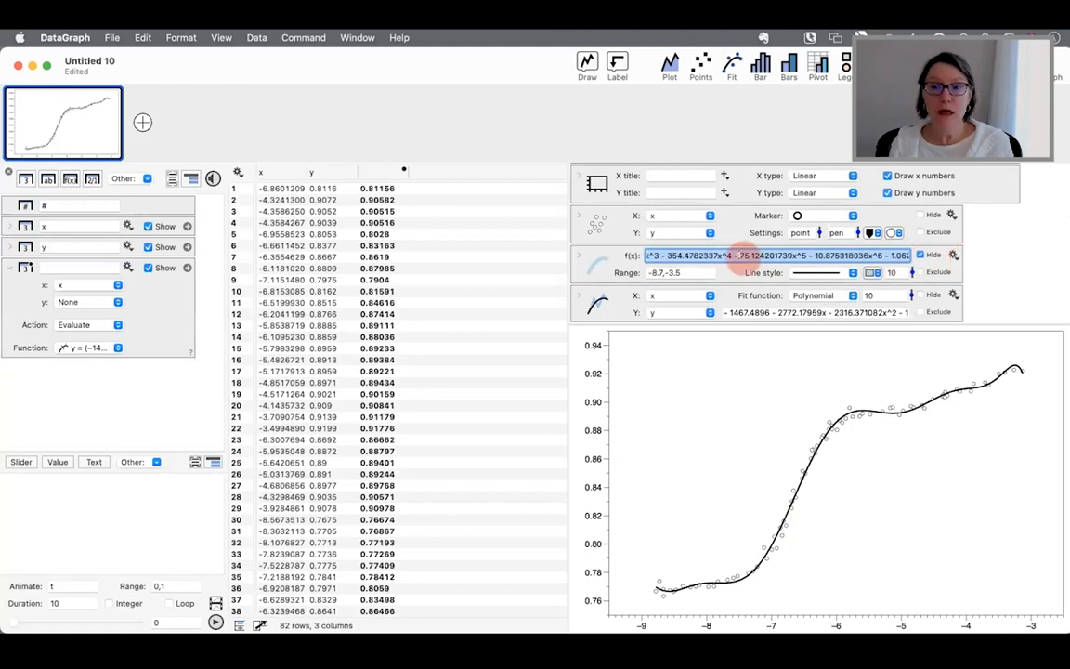
pyautogui.click(600, 258)
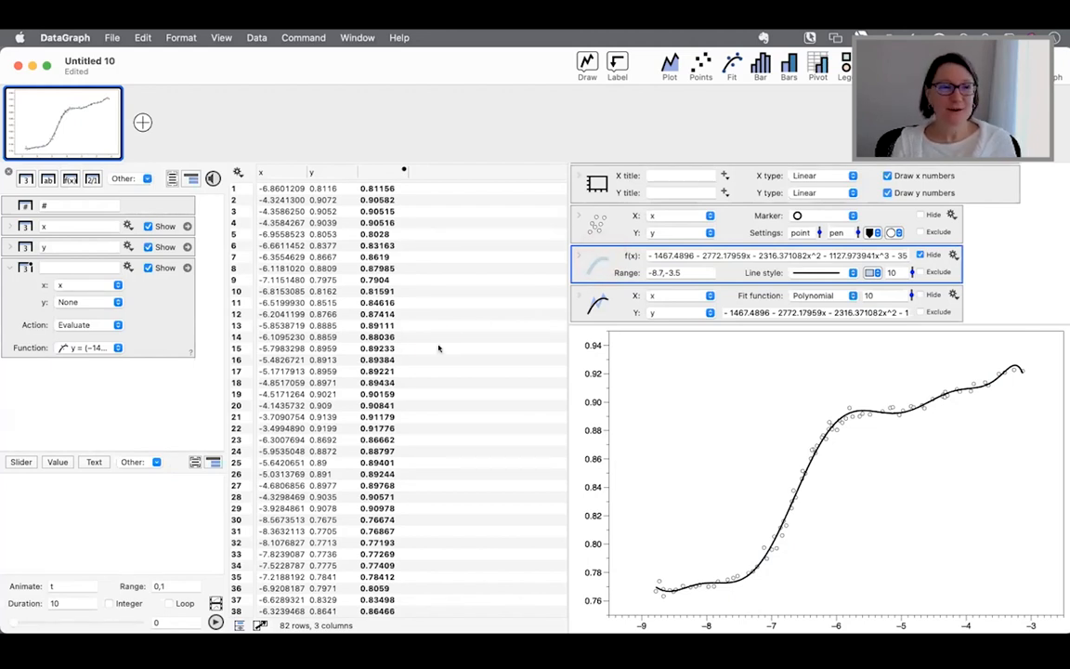
pyautogui.click(437, 349)
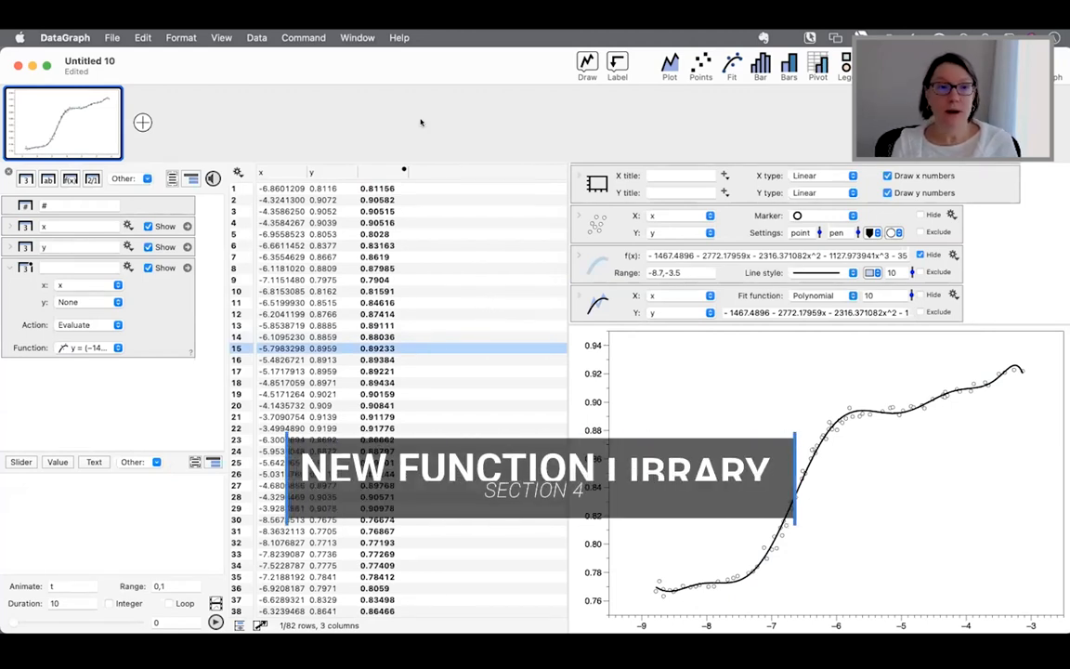
# - Put away the Untitled 10 document and the NIST data page, and open the online examples window
pyautogui.moveTo(273, 58); pyautogui.dragTo(1069, 36)
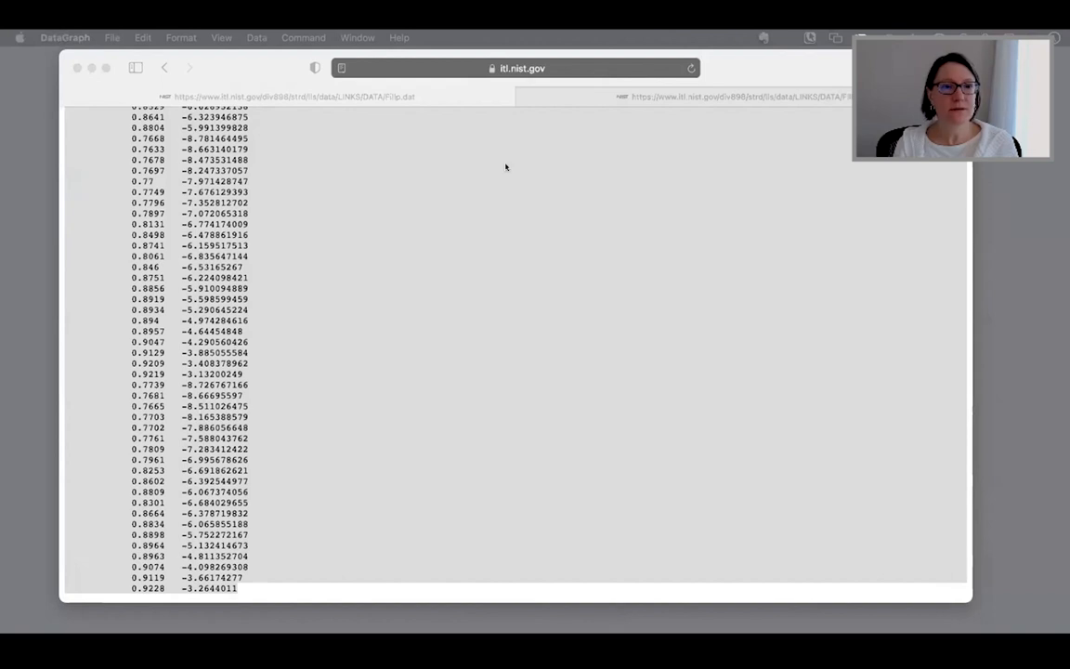
pyautogui.click(90, 68)
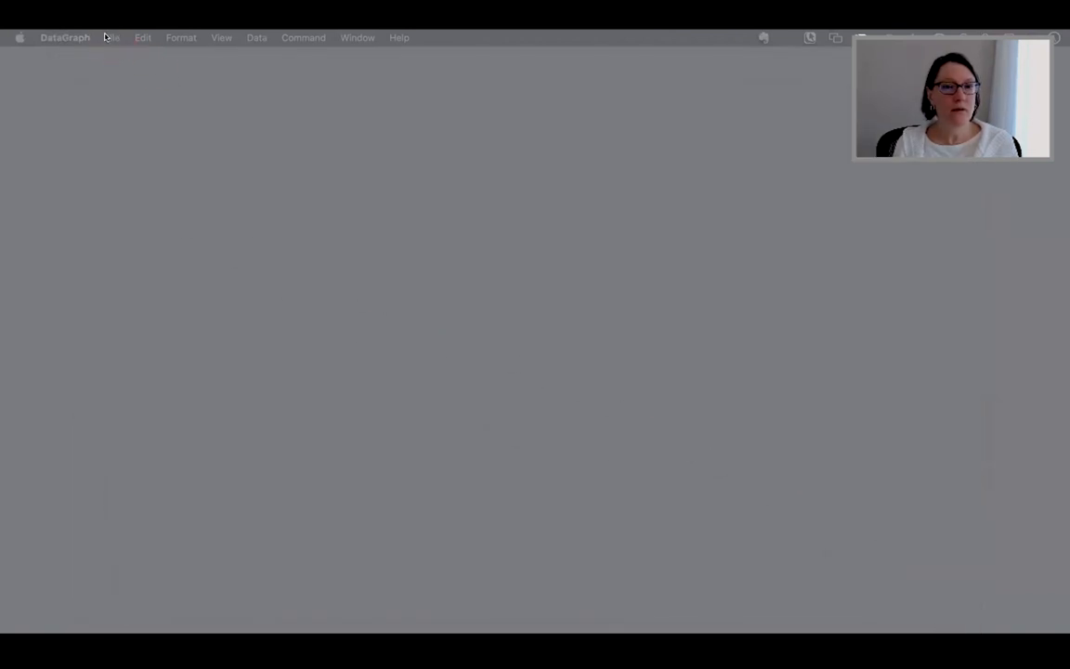
pyautogui.click(112, 38)
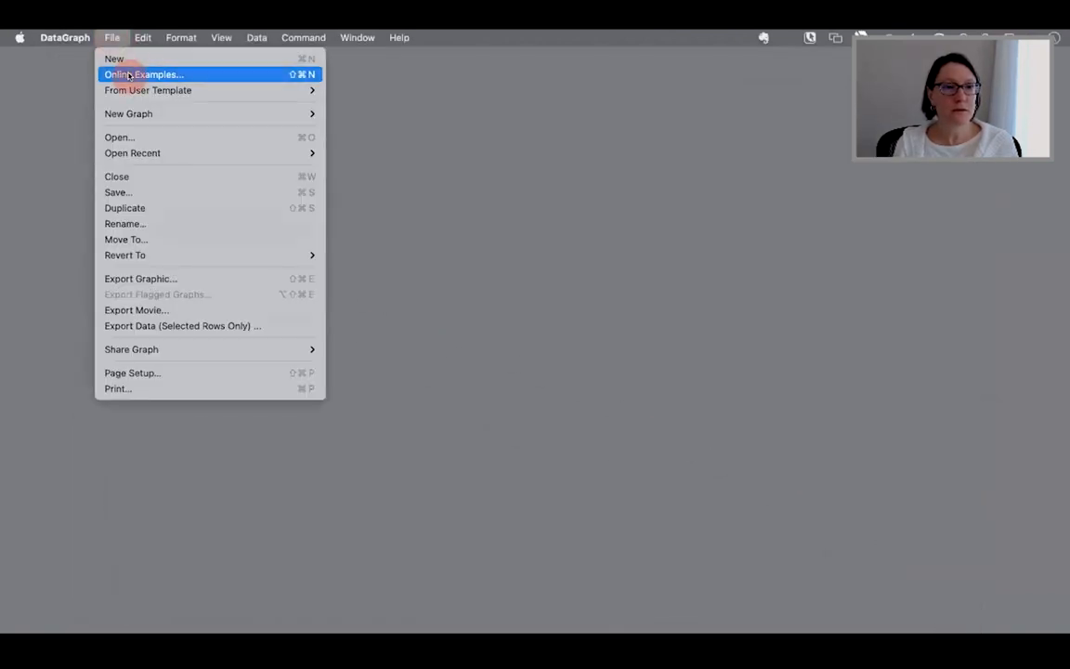
pyautogui.click(121, 74)
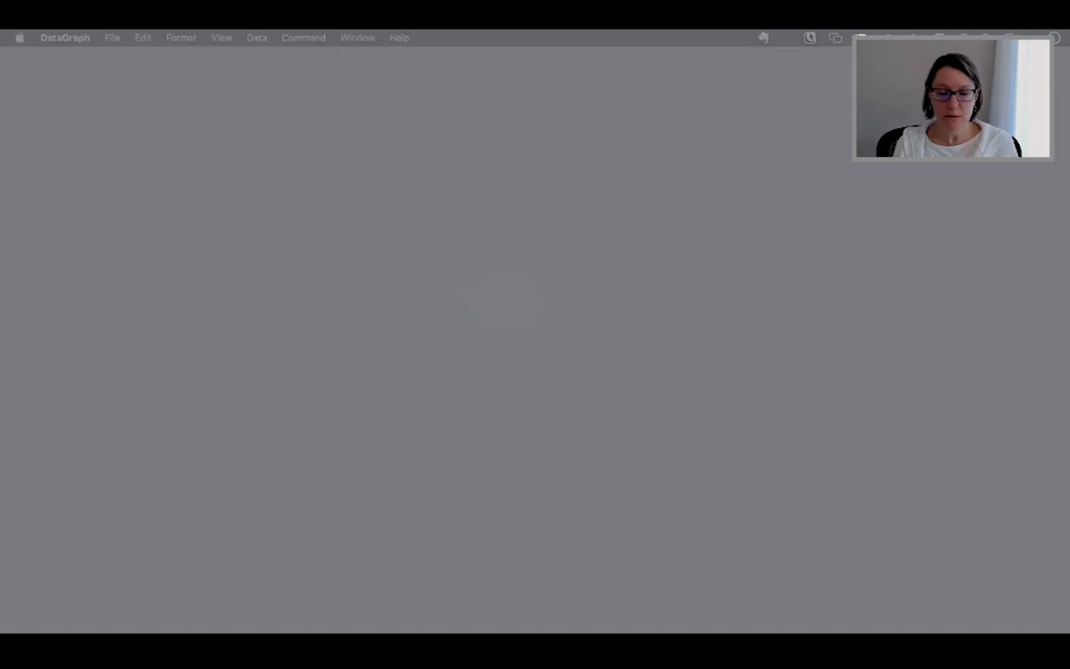
# - Search the online examples for "non" and open the Growth Curve example
pyautogui.moveTo(1069, 90); pyautogui.dragTo(418, 107)
pyautogui.moveTo(194, 103); pyautogui.dragTo(255, 103)
pyautogui.moveTo(119, 147); pyautogui.dragTo(68, 144)
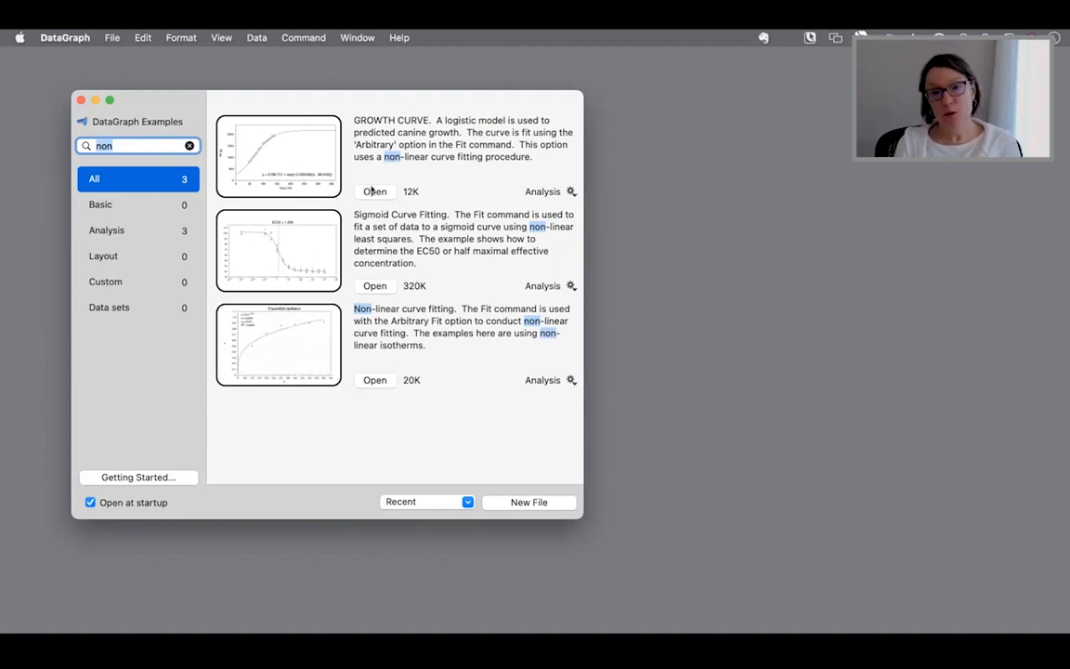
pyautogui.click(373, 193)
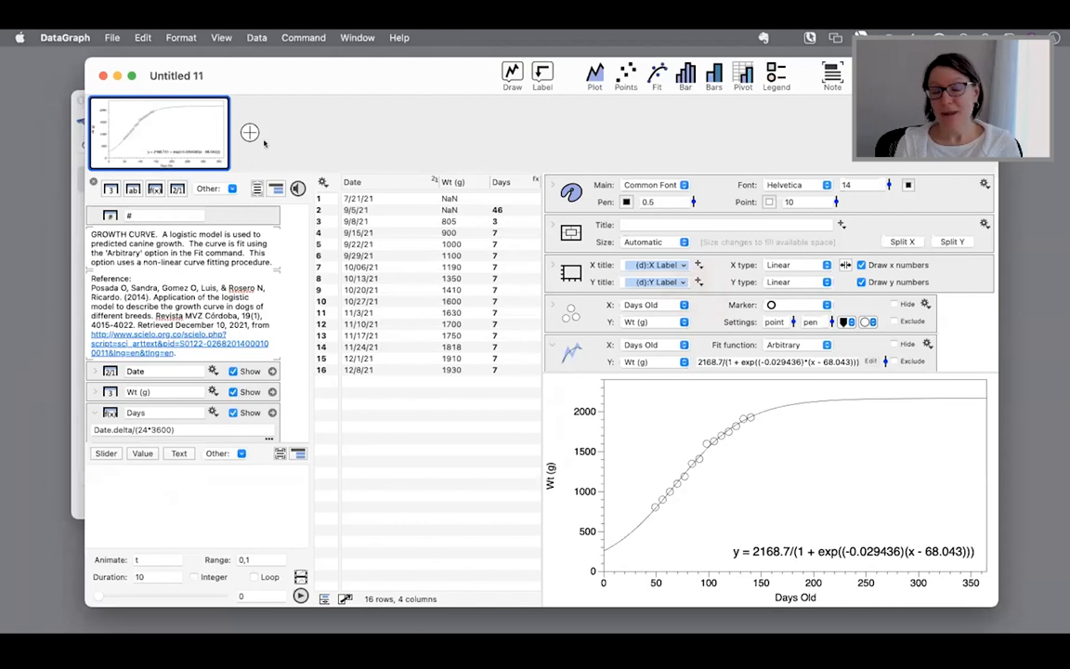
# - Enlarge the Growth Curve window to fill the screen, widen its graph area and select the 12/8/21 data row
pyautogui.doubleClick(303, 79)
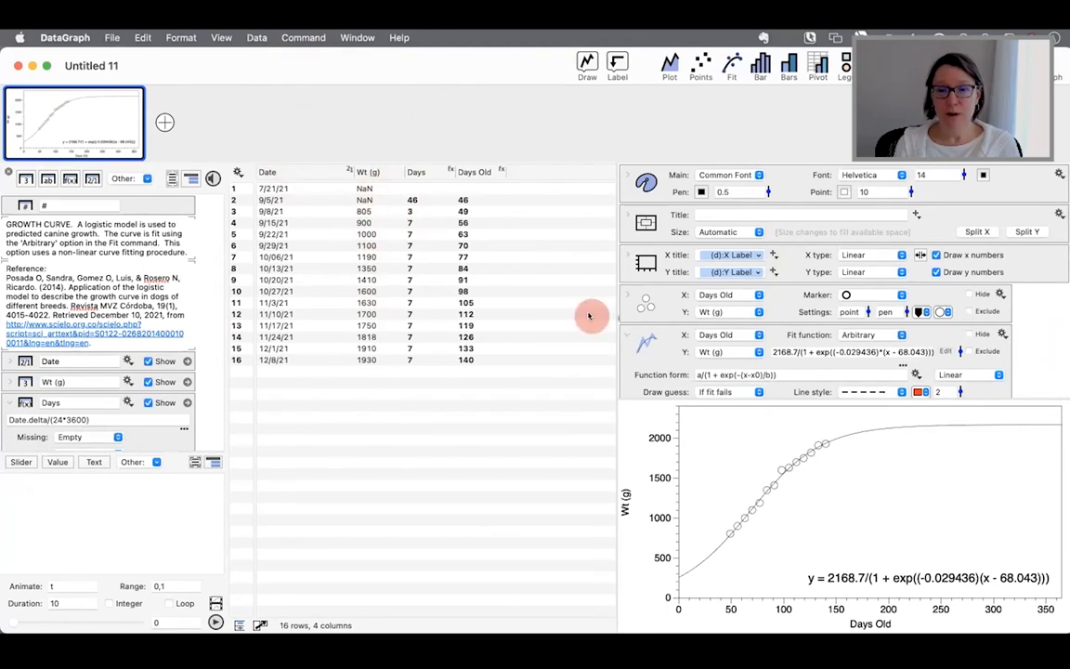
pyautogui.moveTo(617, 298); pyautogui.dragTo(272, 378)
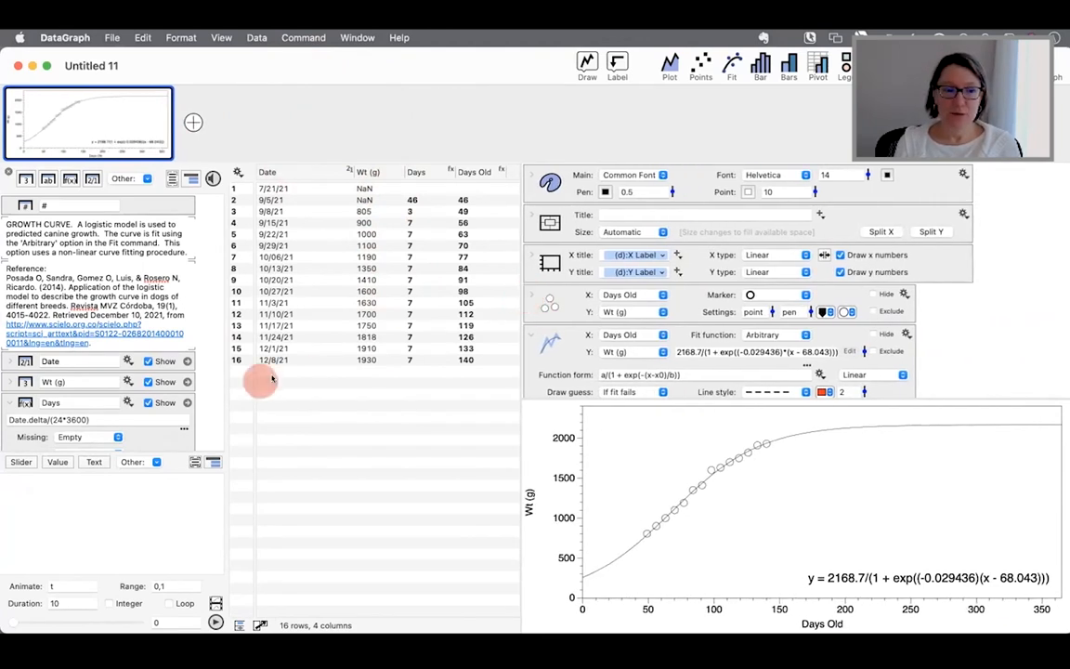
pyautogui.click(265, 359)
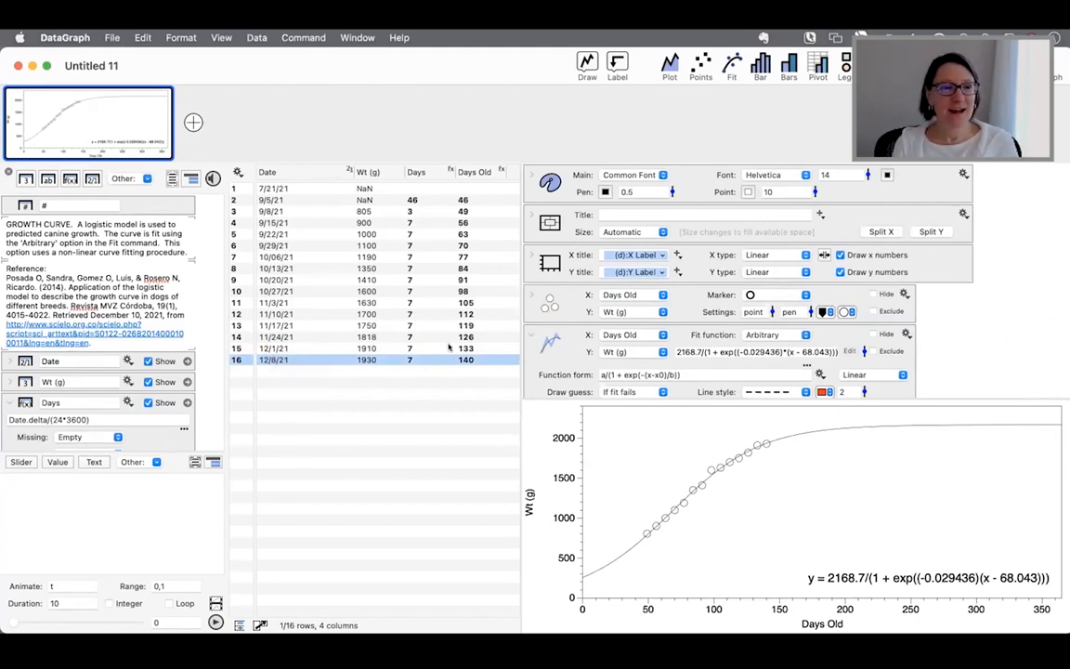
# - Examine the growth curve's Fit command, including its logistic function form and the Arbitrary choice among the available fit functions
pyautogui.scroll(-1, 548, 344)
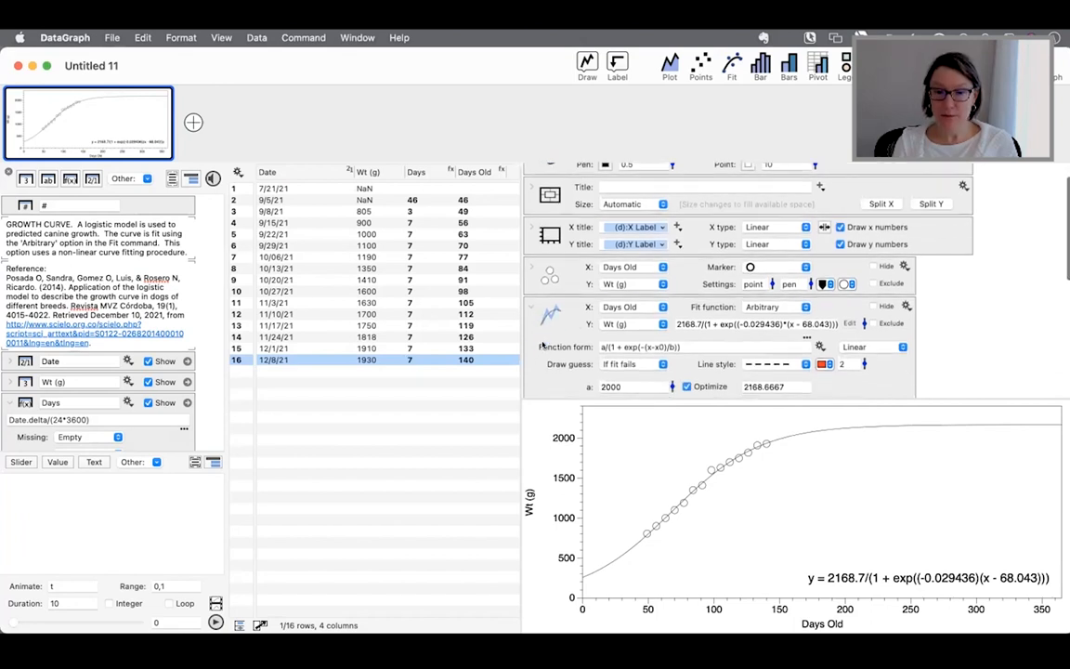
pyautogui.click(698, 344)
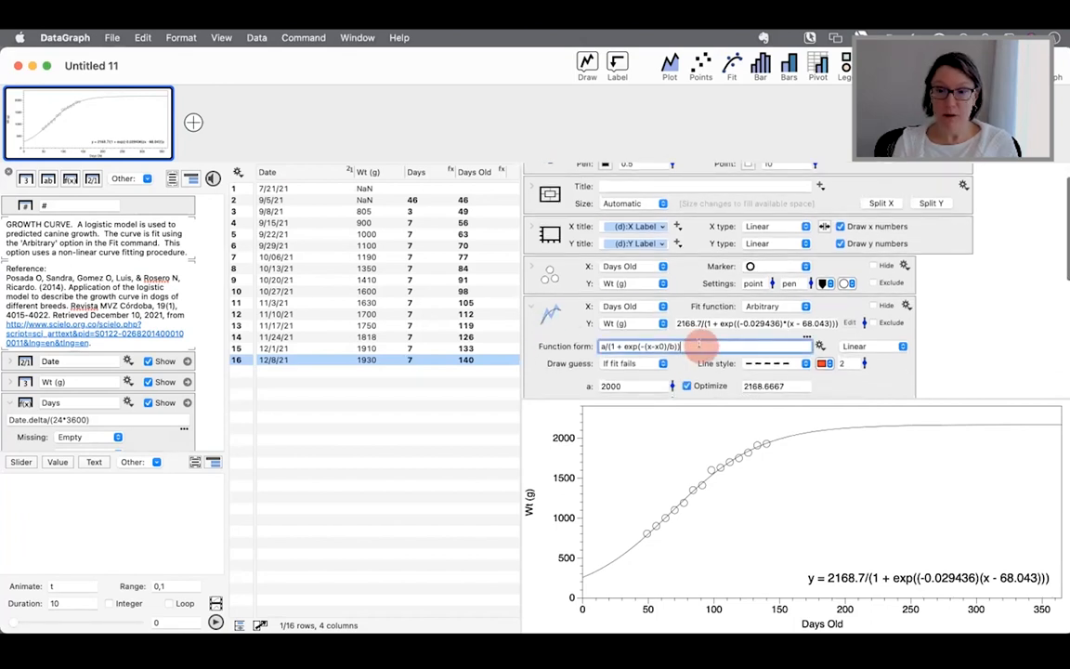
pyautogui.moveTo(683, 346); pyautogui.dragTo(545, 347)
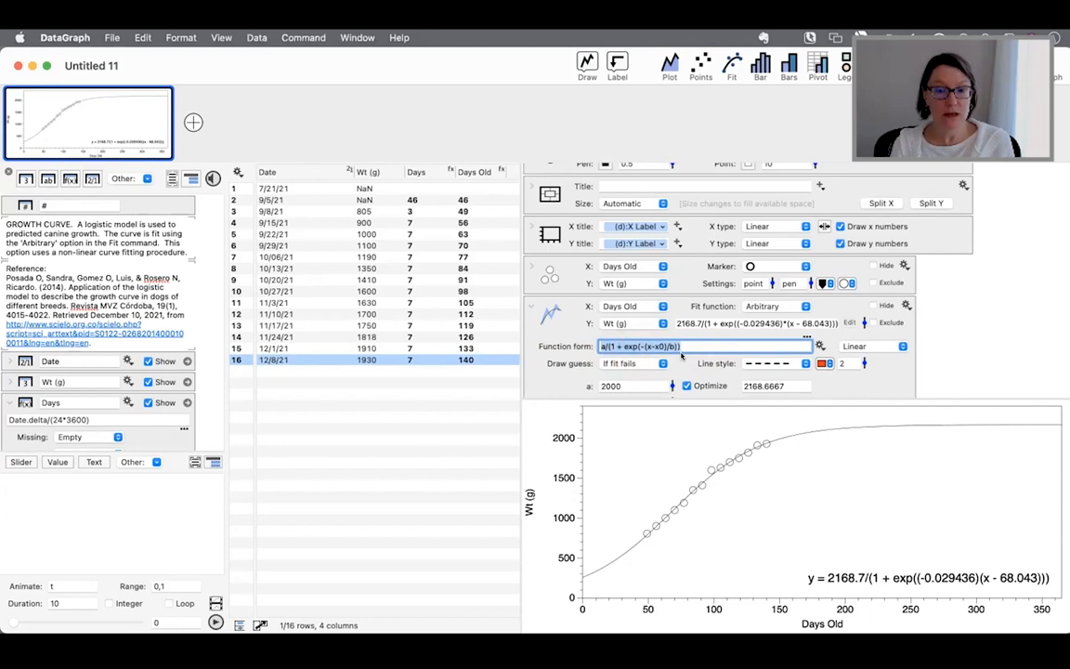
pyautogui.click(551, 316)
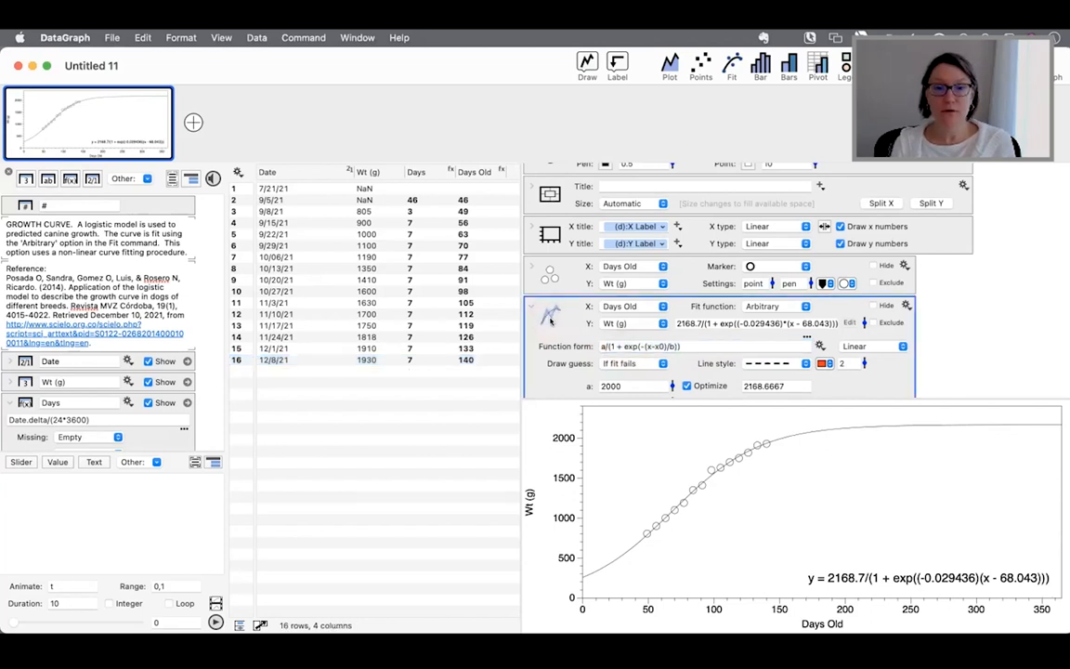
pyautogui.click(776, 307)
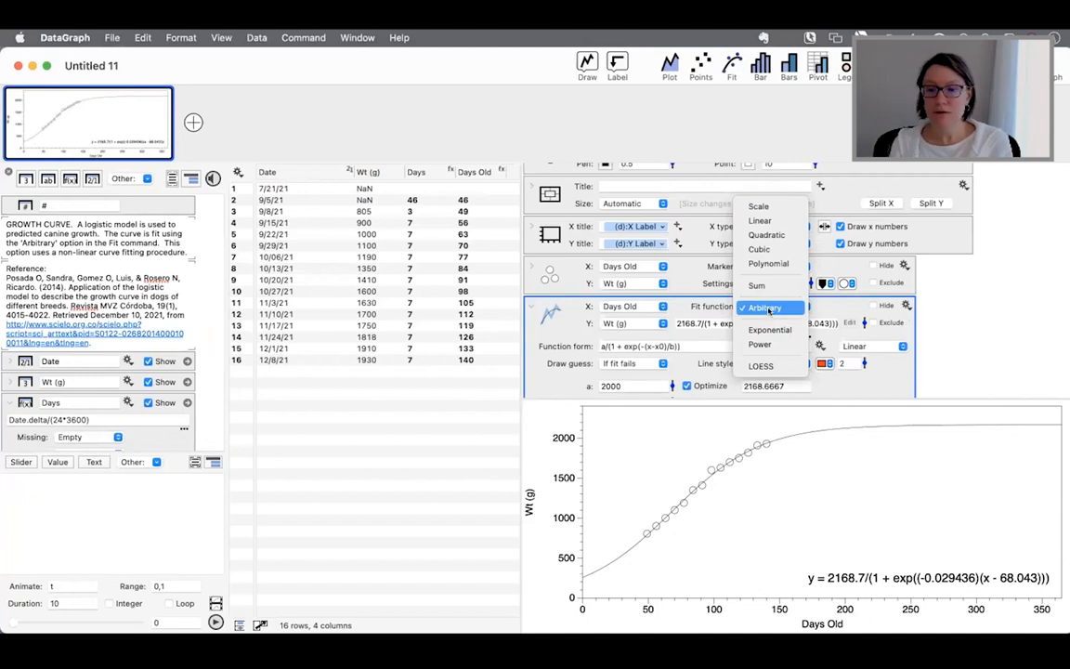
pyautogui.click(785, 307)
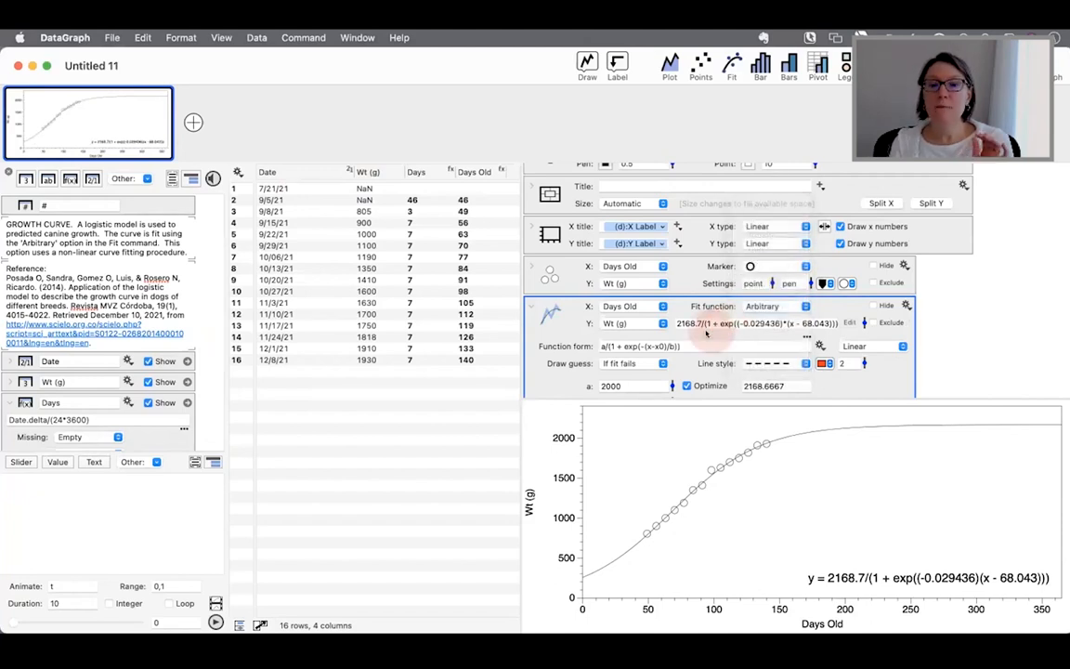
pyautogui.click(548, 344)
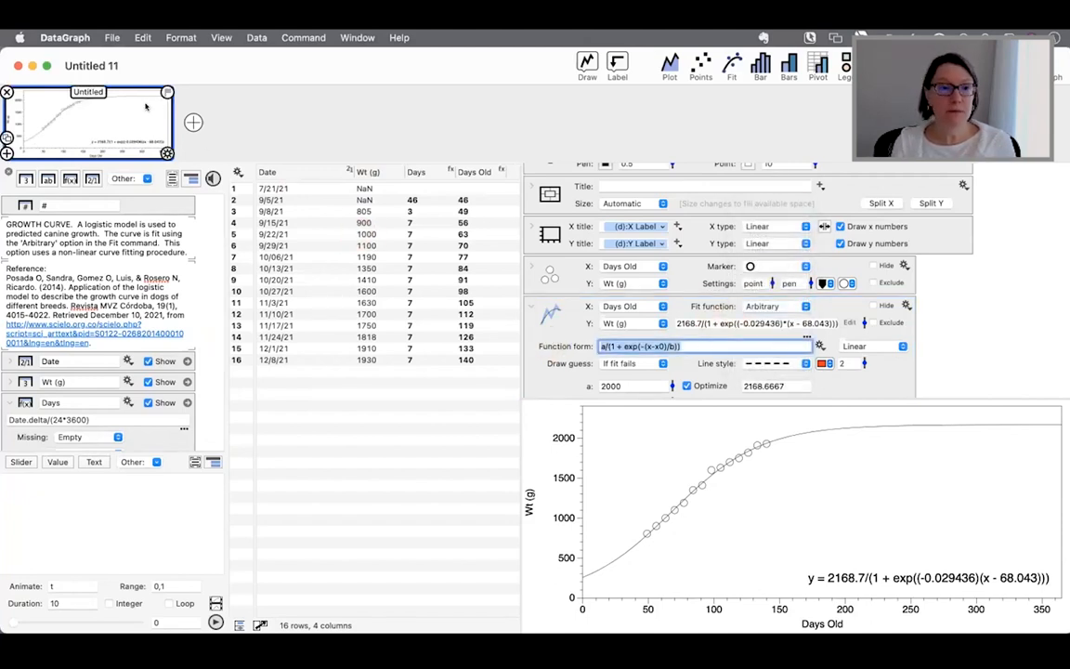
# - Add a second graph containing a Fit command, expand its settings and set the fit function to Arbitrary
pyautogui.click(194, 121)
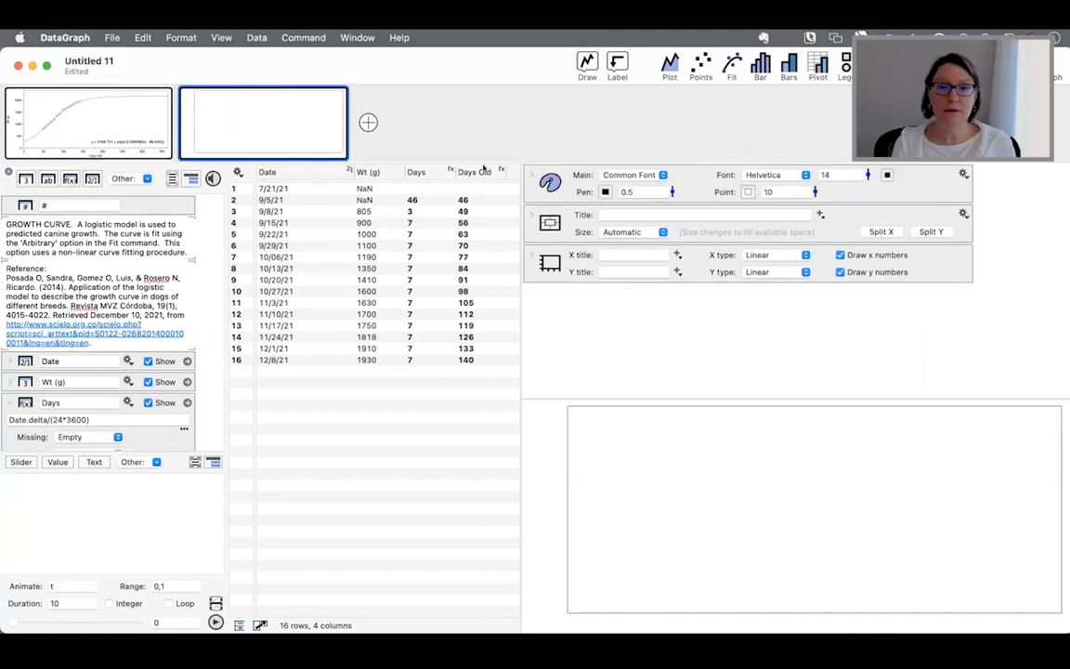
pyautogui.click(732, 64)
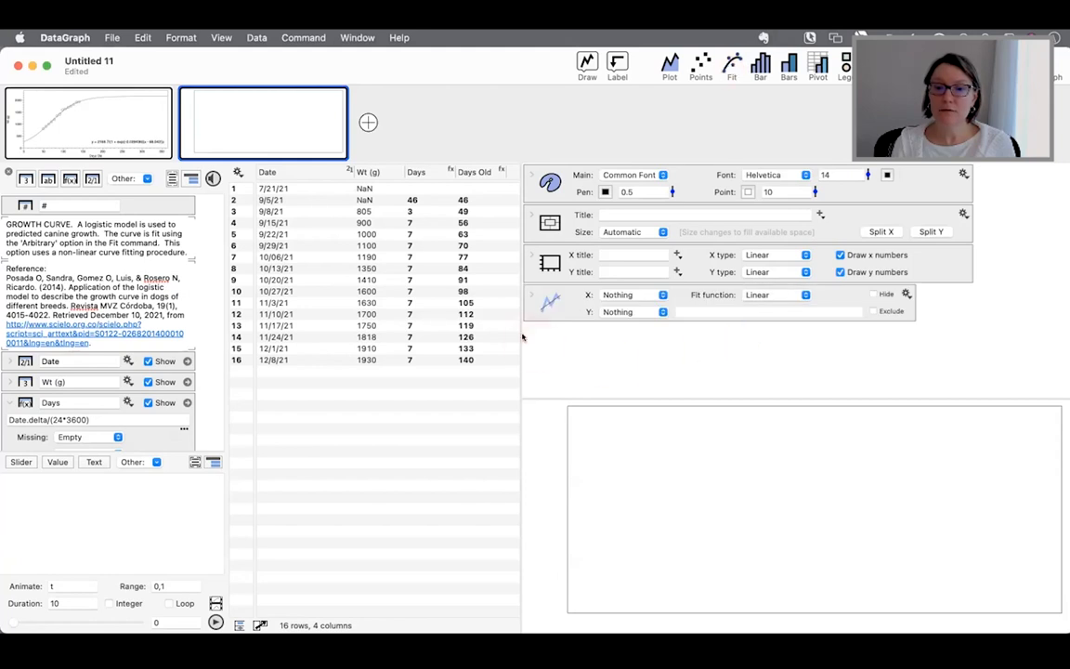
pyautogui.click(785, 323)
pyautogui.click(769, 180)
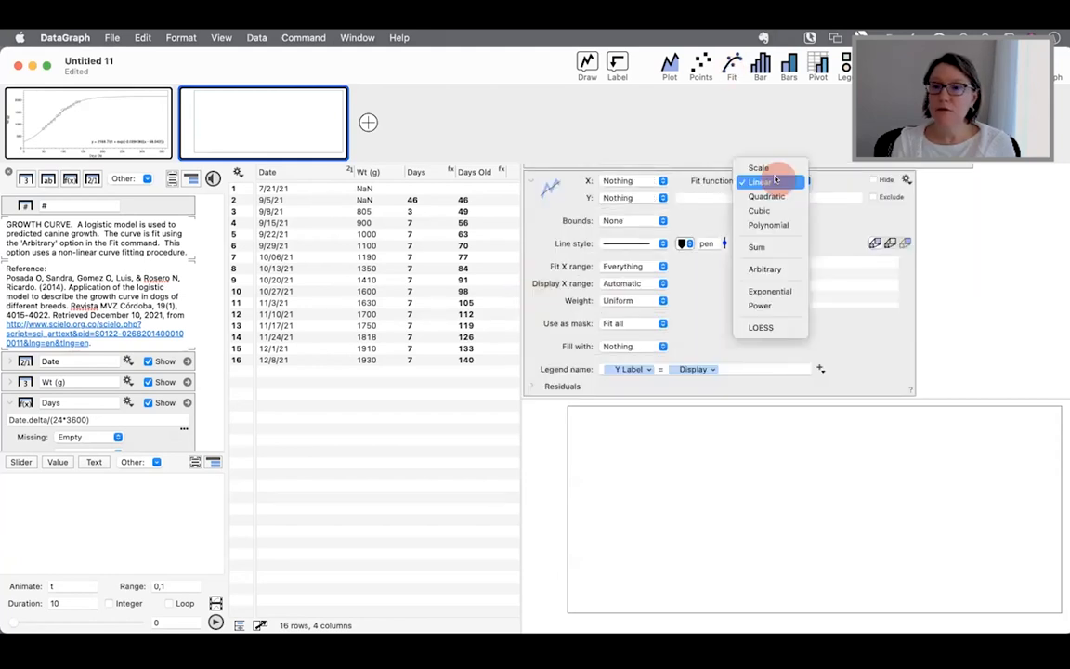
pyautogui.click(771, 270)
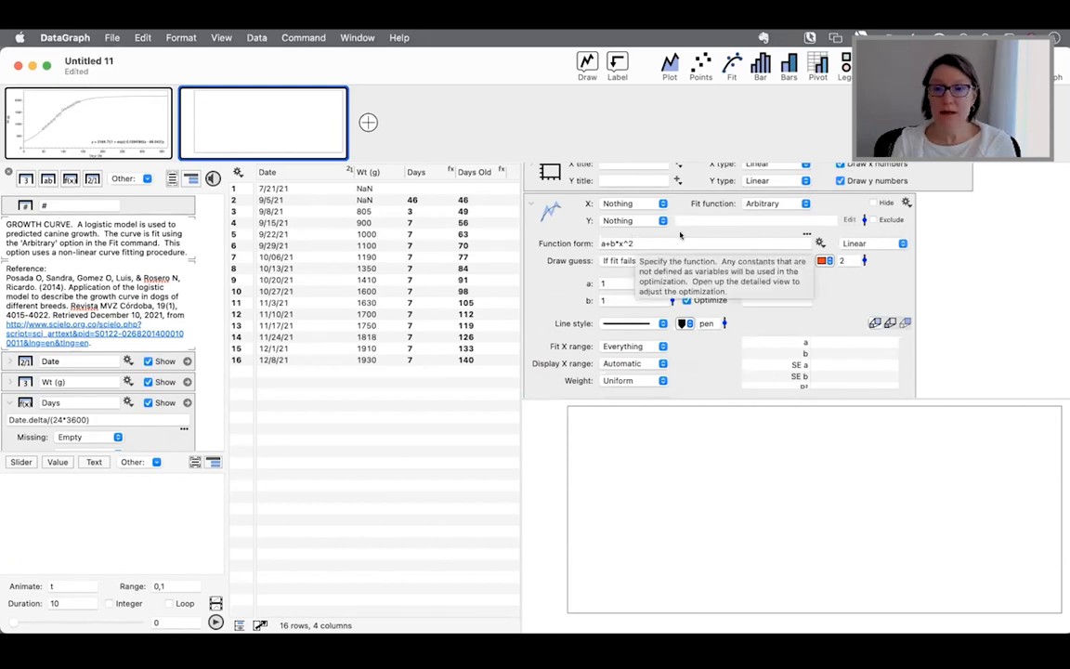
# - Examine the new fit's default function form and the function library's categories, including Trignometric and Date & Time
pyautogui.click(566, 244)
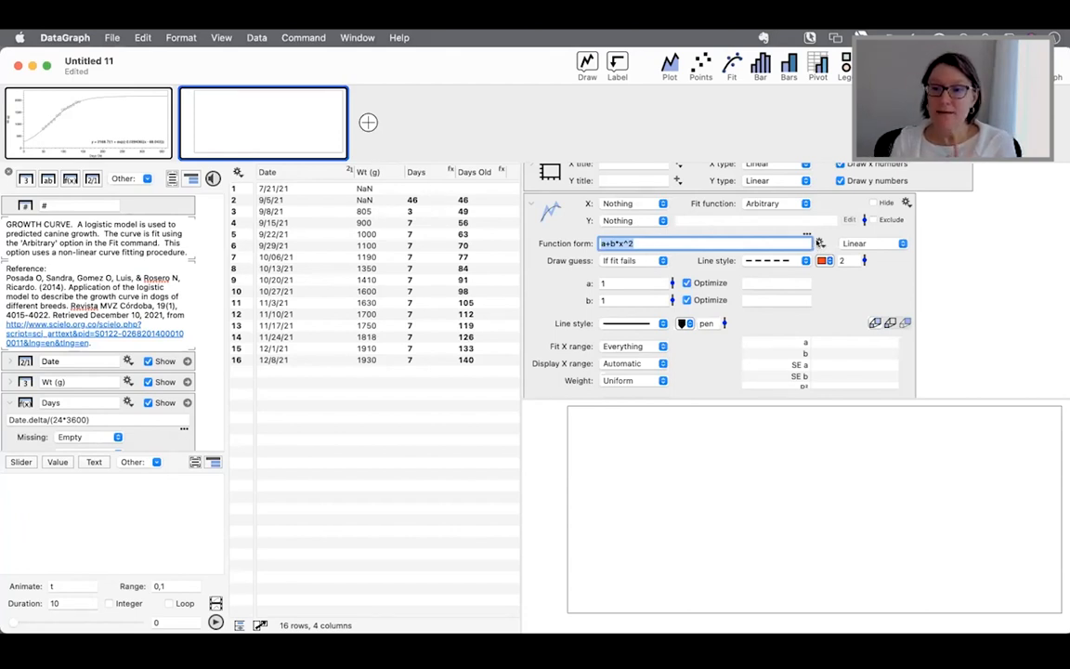
pyautogui.click(819, 242)
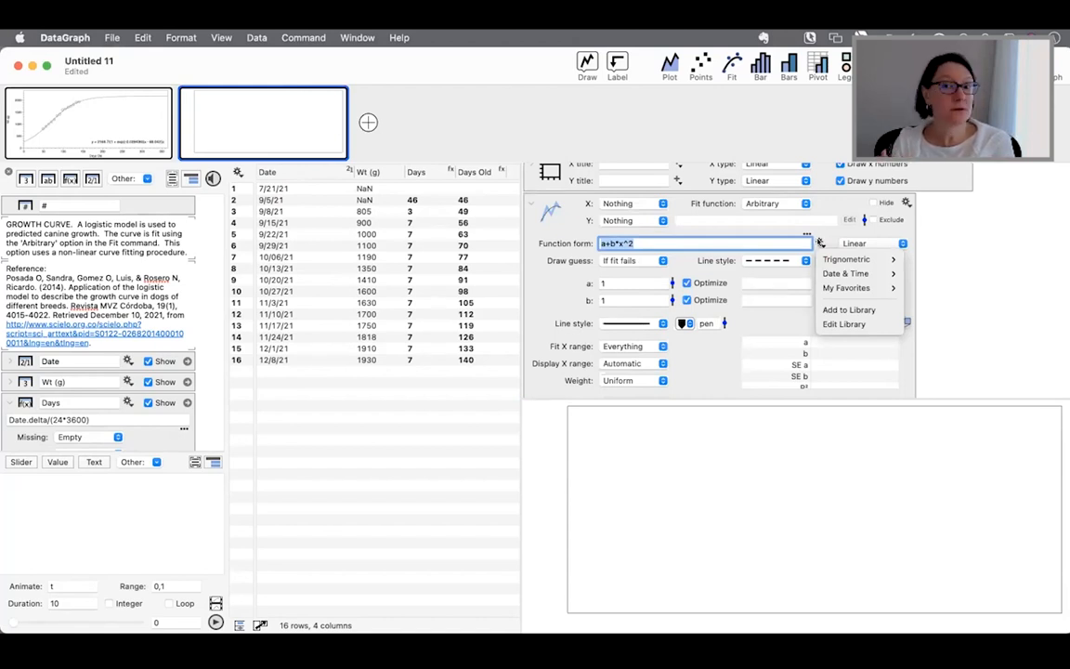
pyautogui.click(618, 221)
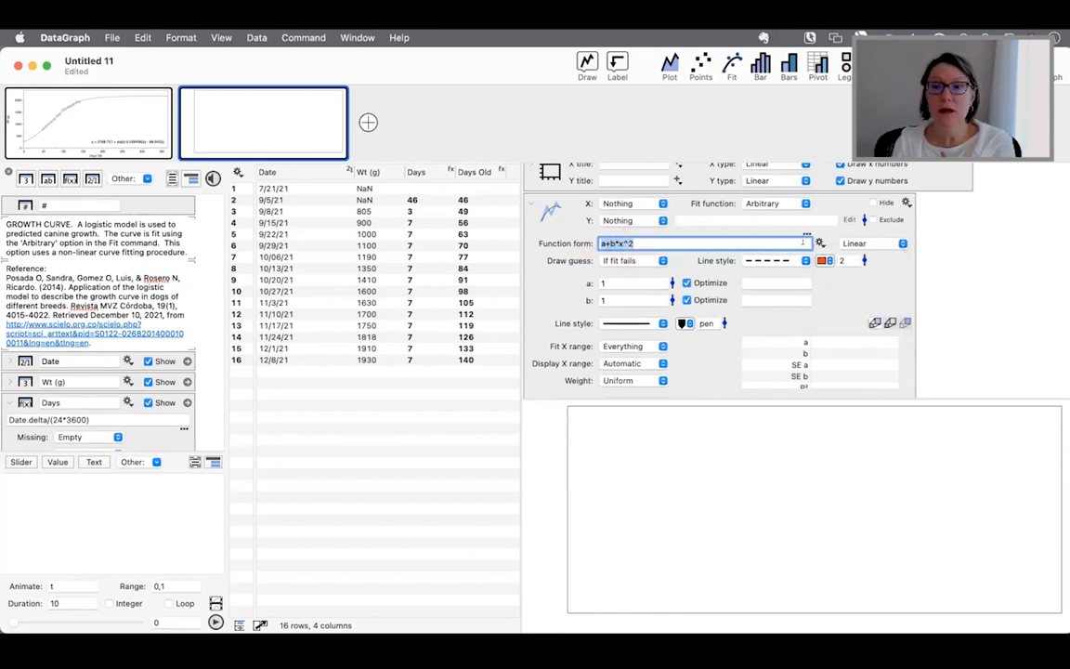
pyautogui.click(819, 242)
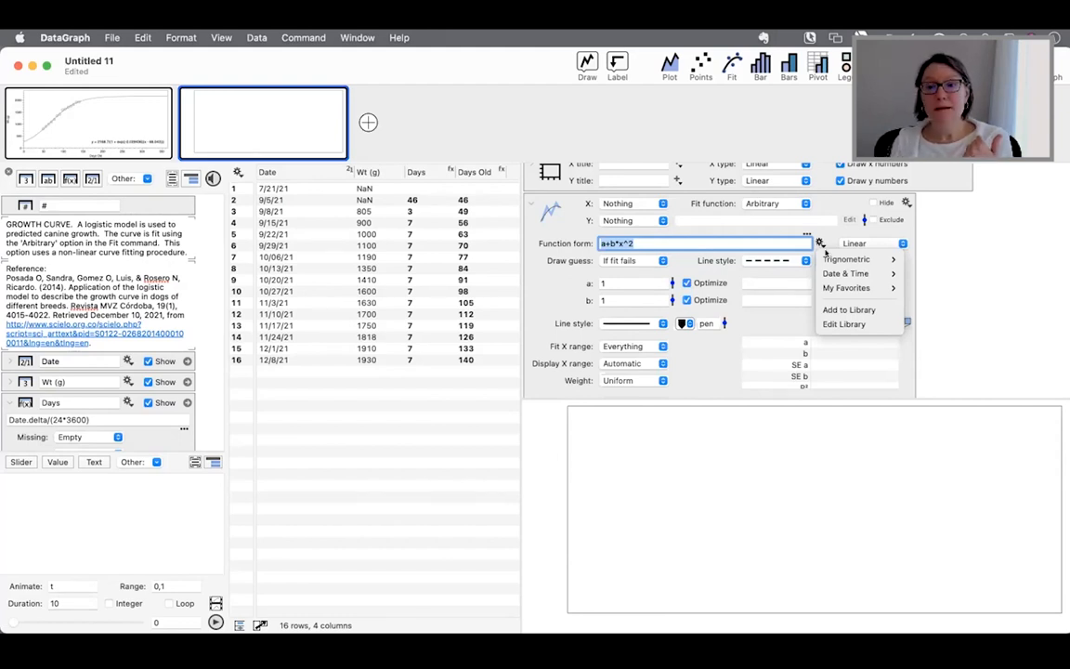
pyautogui.moveTo(828, 260)
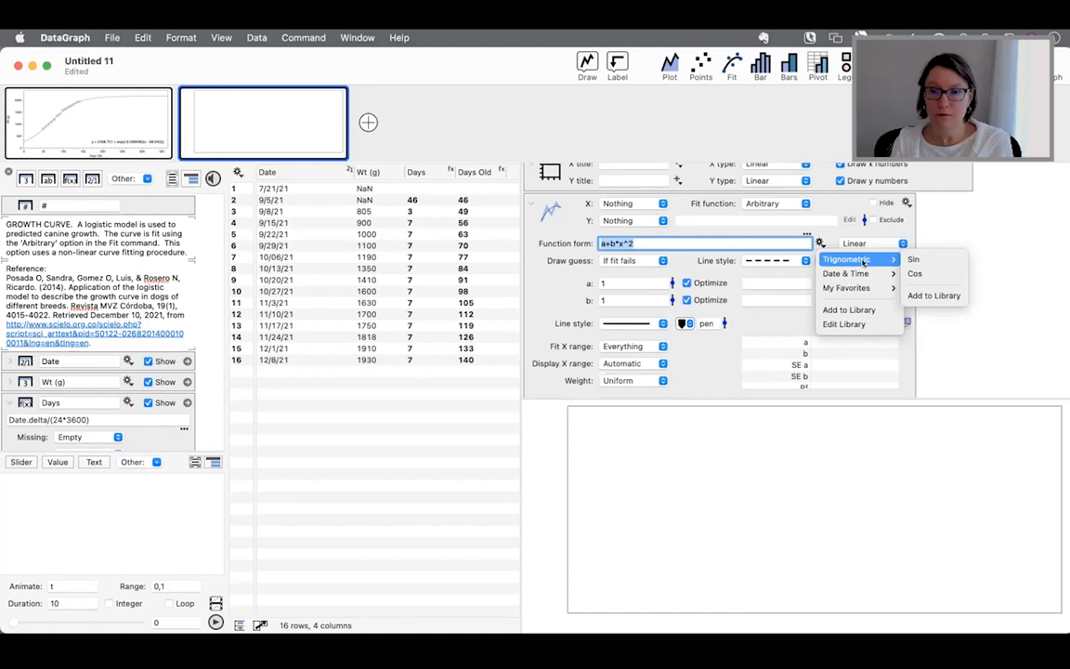
pyautogui.moveTo(860, 274)
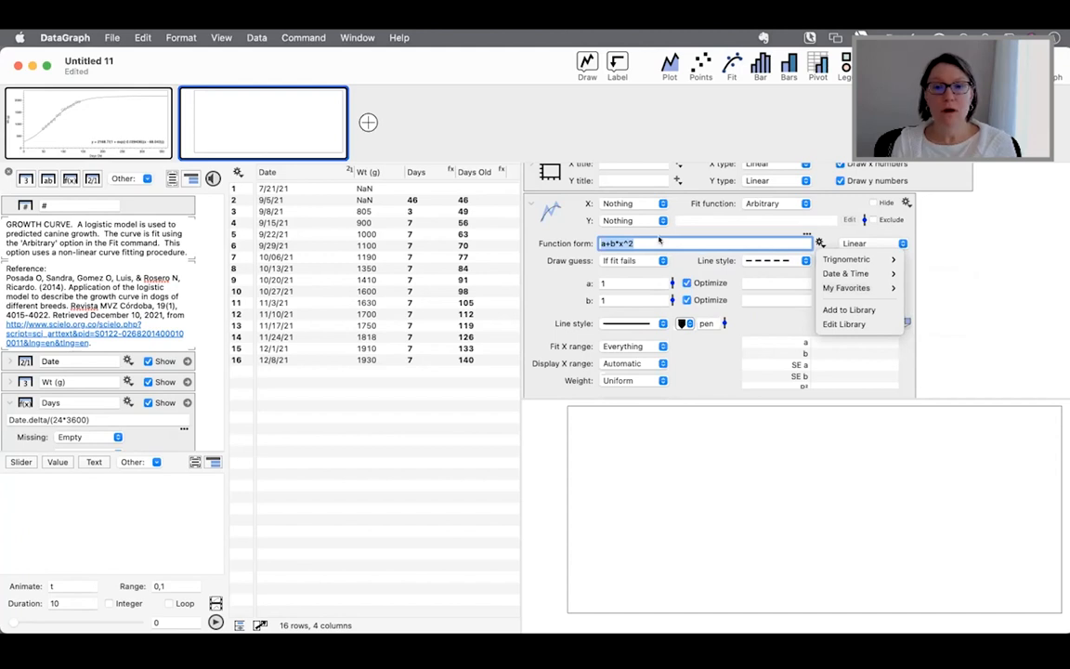
pyautogui.click(661, 238)
# - Add the first graph's logistic function form, a/(1 + exp(-(x-x0)/b)), to the function library
pyautogui.click(117, 117)
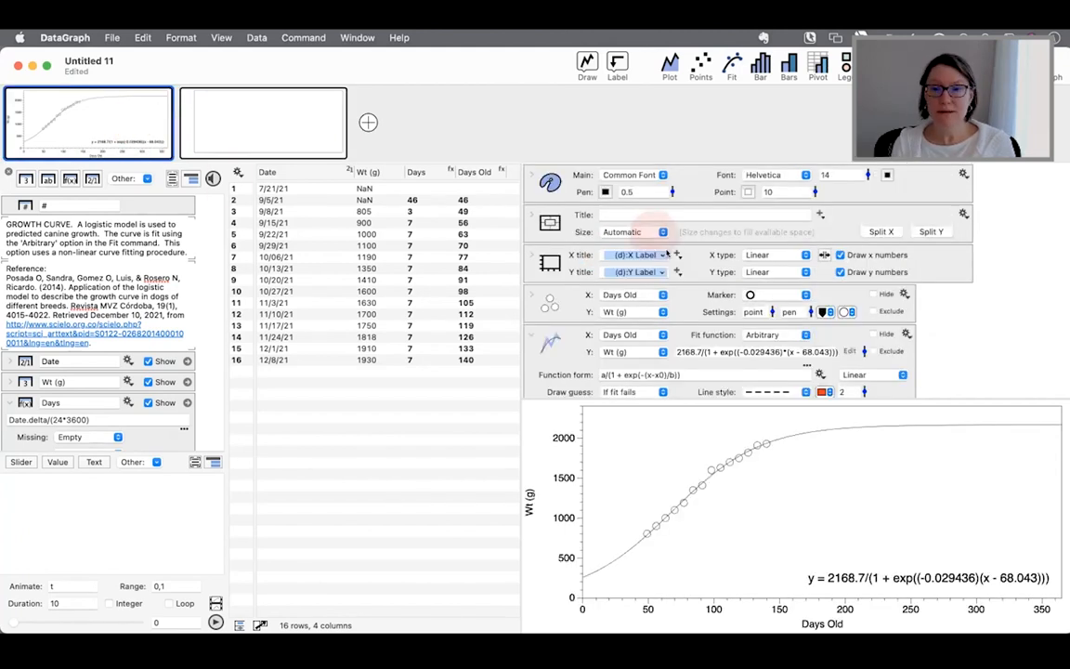
pyautogui.moveTo(683, 291); pyautogui.dragTo(561, 290)
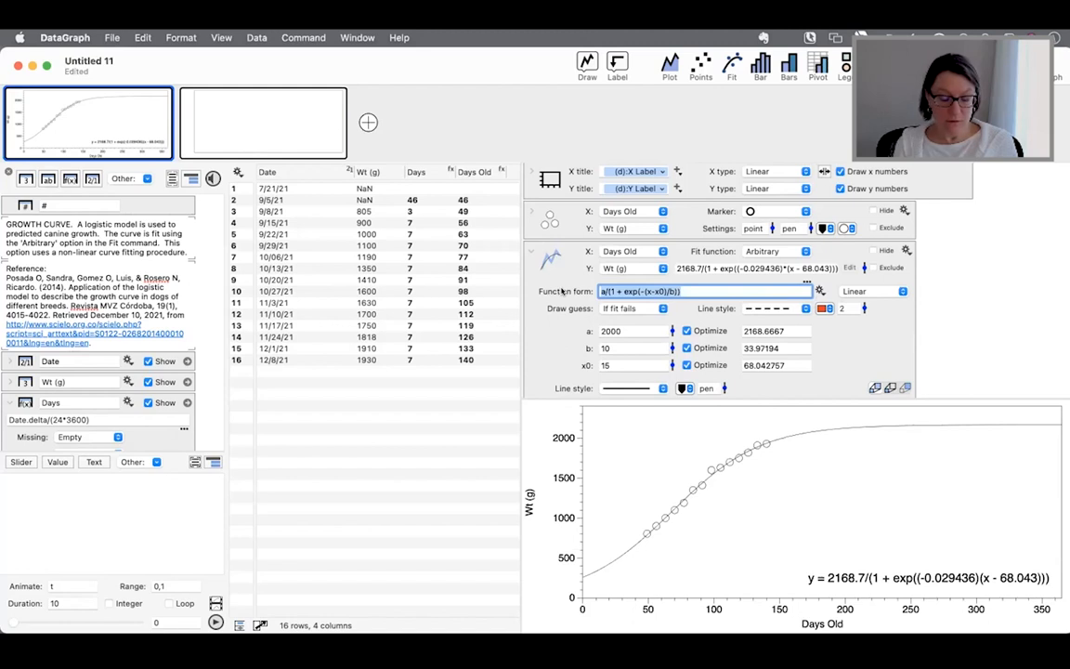
pyautogui.click(819, 290)
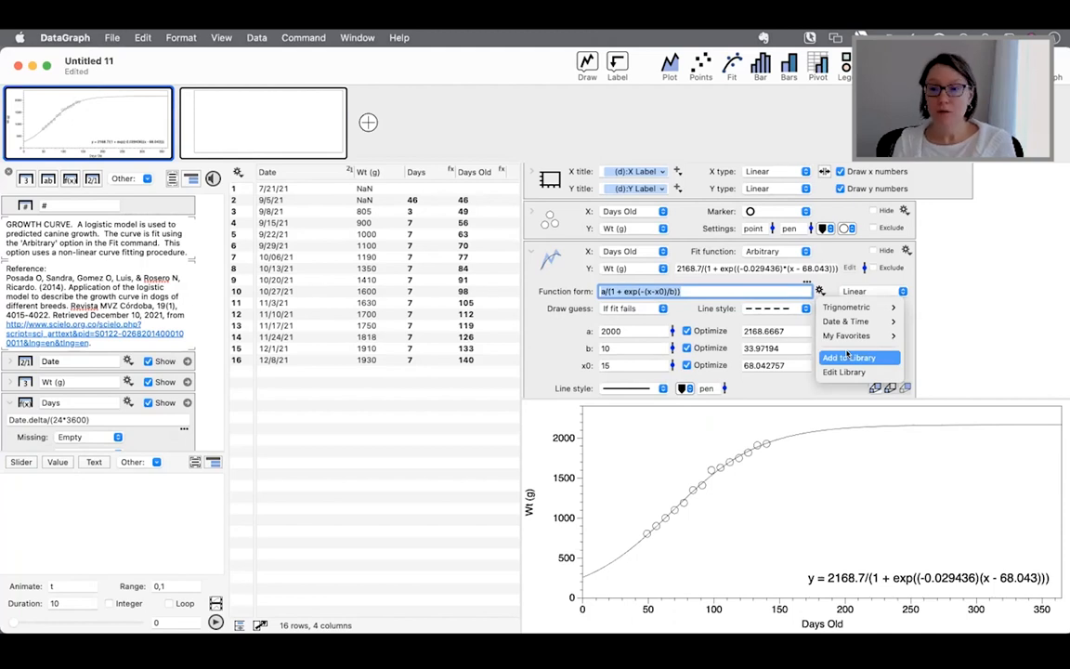
pyautogui.click(843, 357)
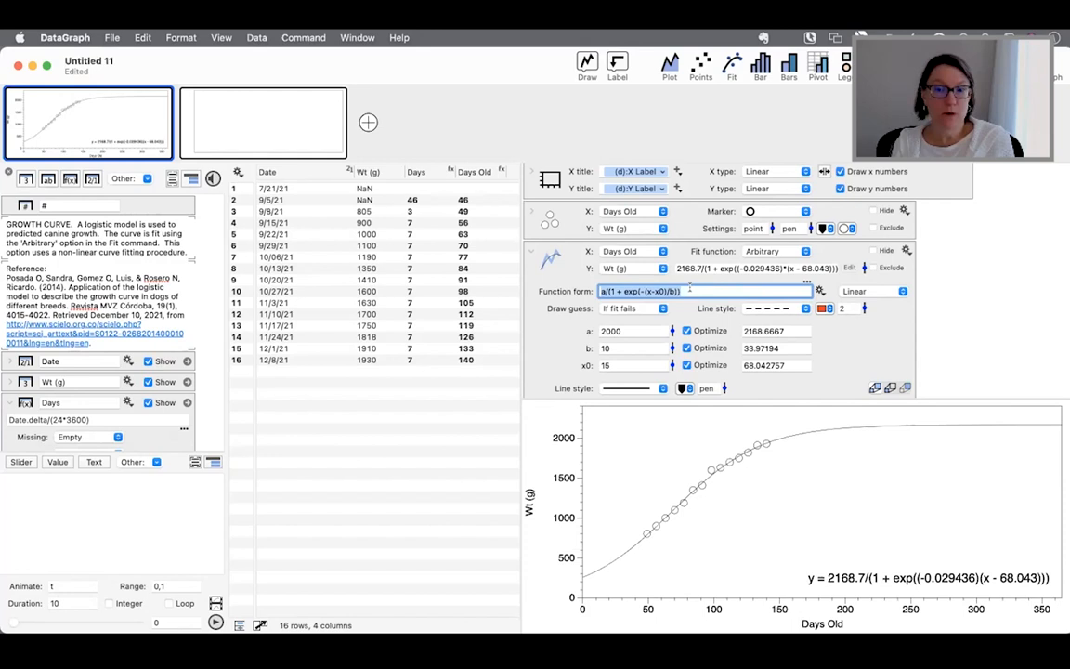
# - Set the second graph's fit to the saved library function a/(1 + exp(-(x-x0)/b)) and highlight its function form
pyautogui.click(280, 117)
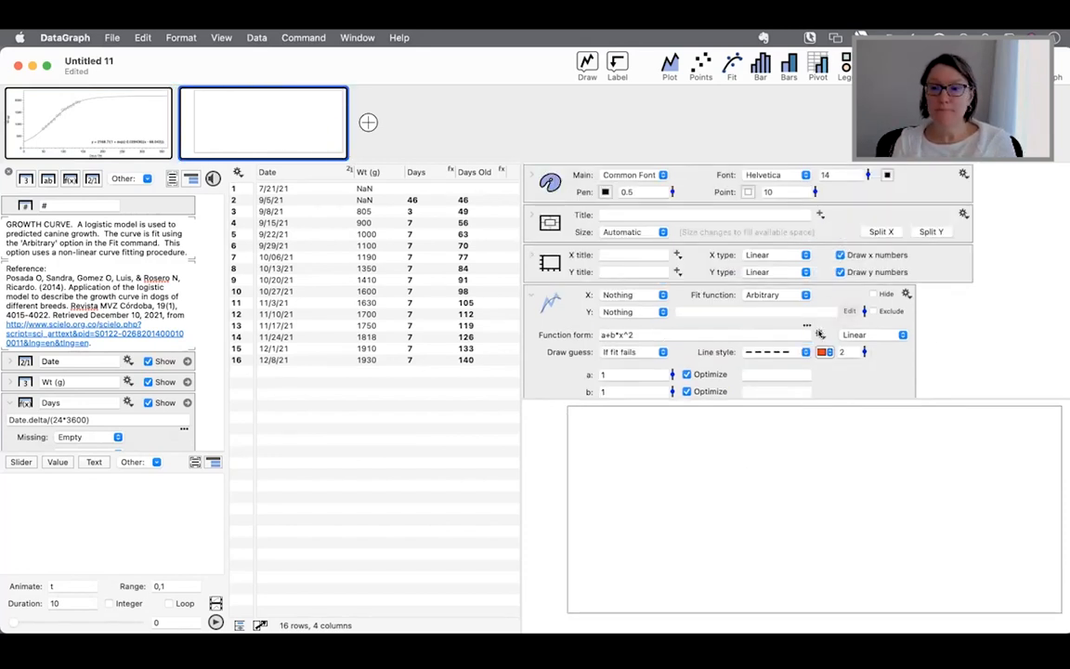
pyautogui.click(818, 334)
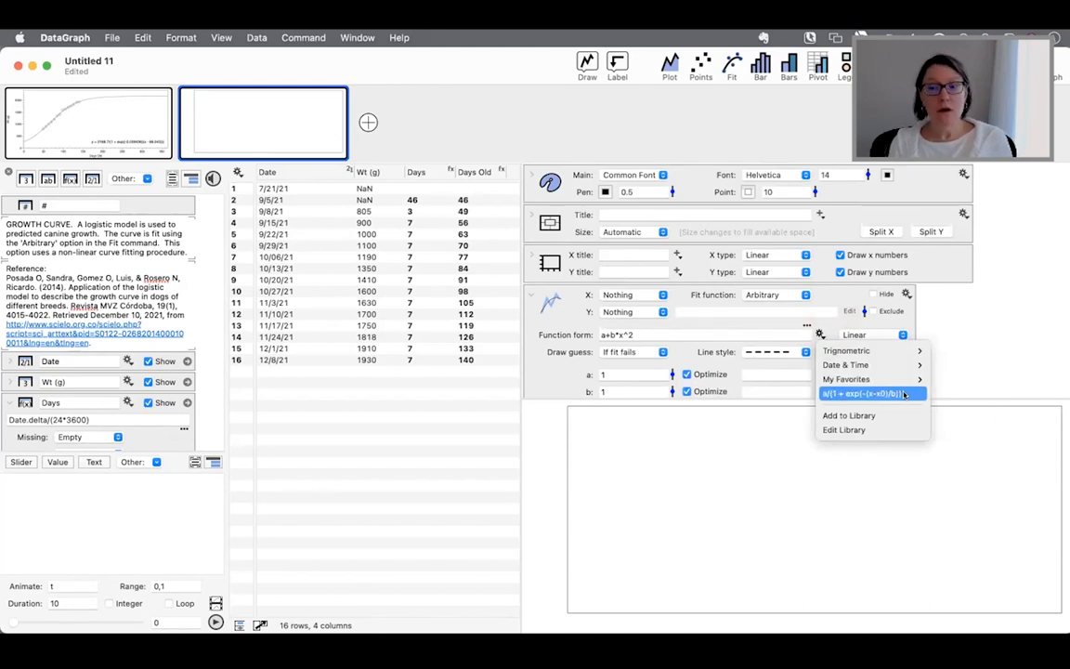
pyautogui.click(903, 394)
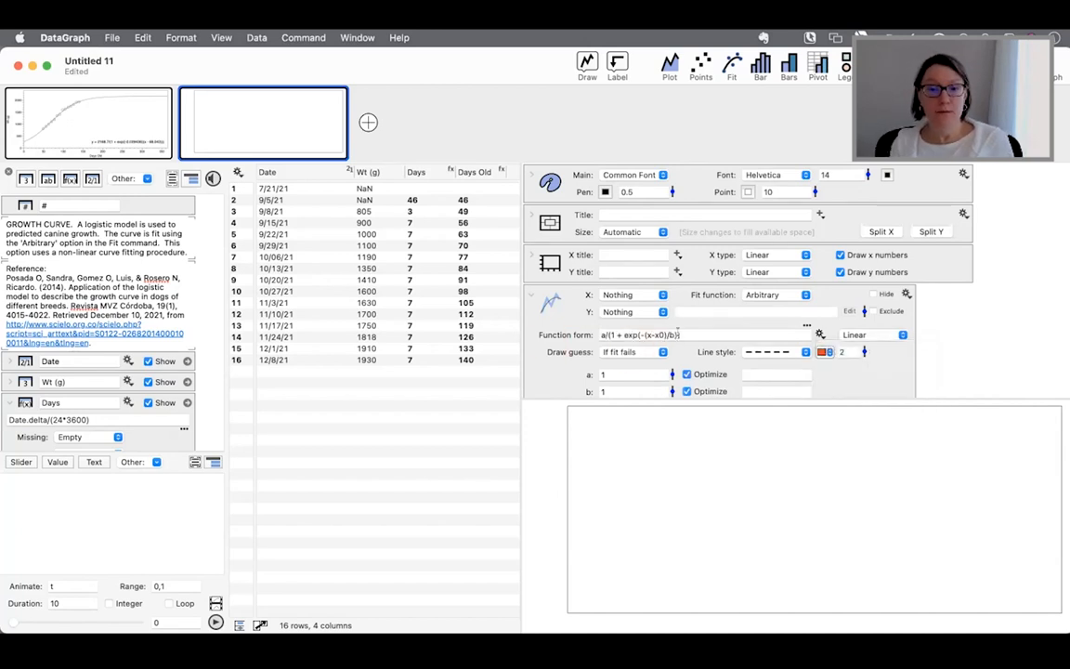
pyautogui.moveTo(679, 334); pyautogui.dragTo(532, 332)
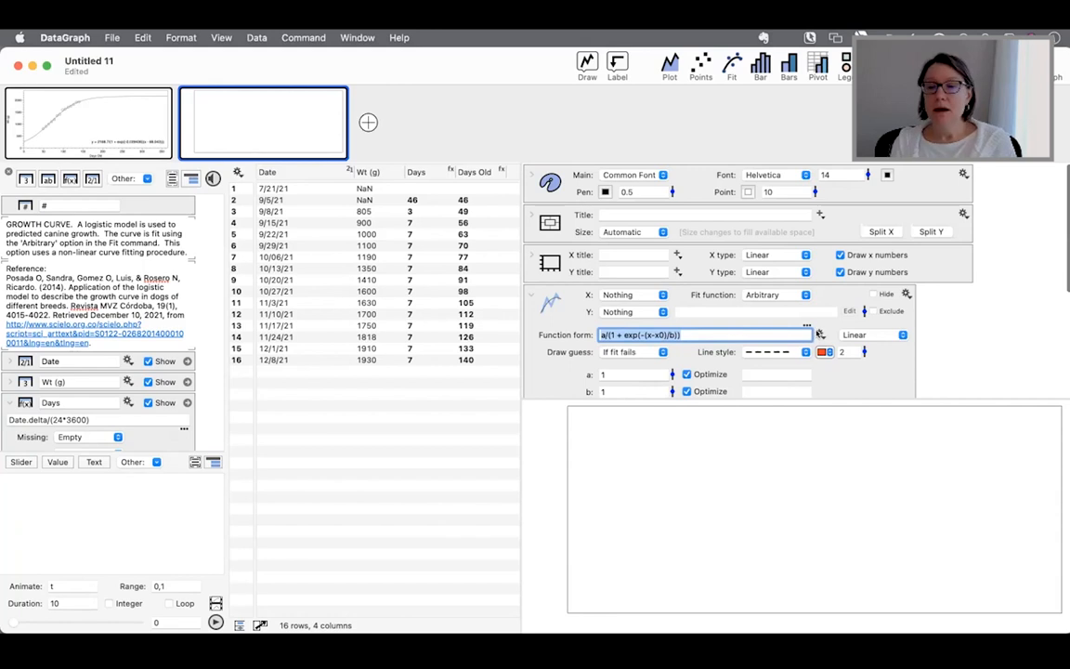
# - Open the function library for editing and expand its Trignometric, Date & Time and My Favorites groups
pyautogui.click(819, 335)
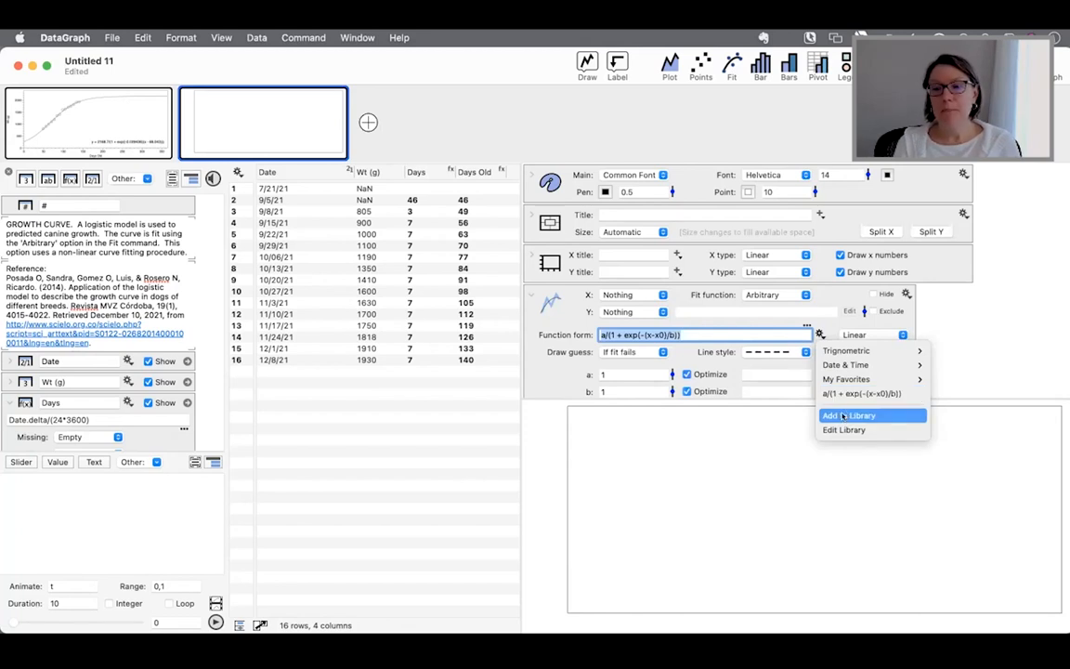
pyautogui.moveTo(849, 367)
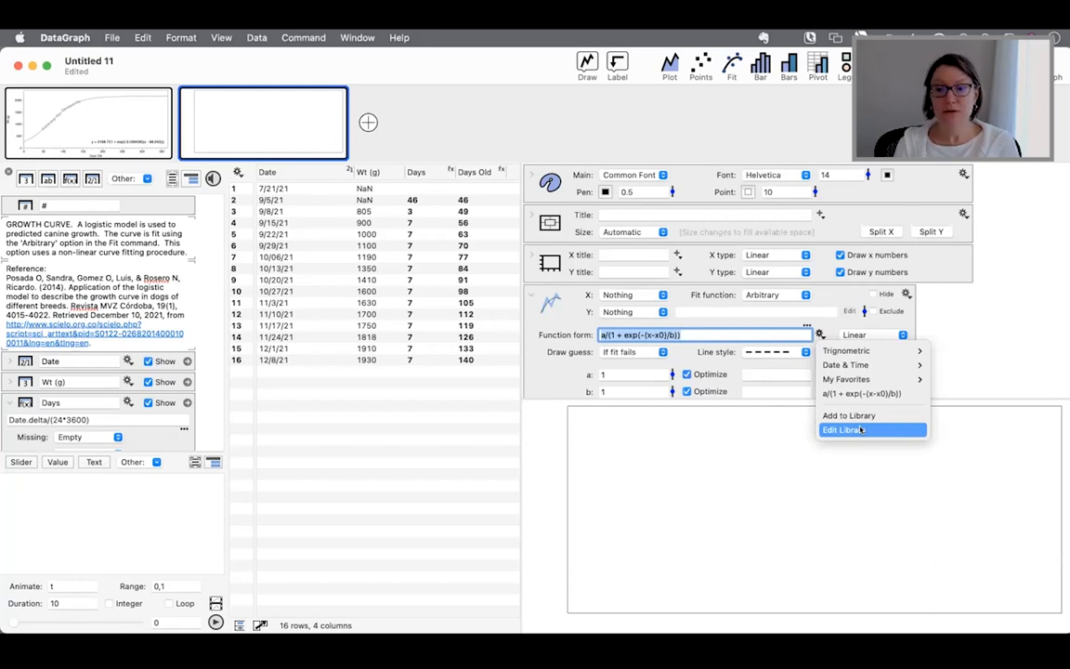
pyautogui.click(861, 430)
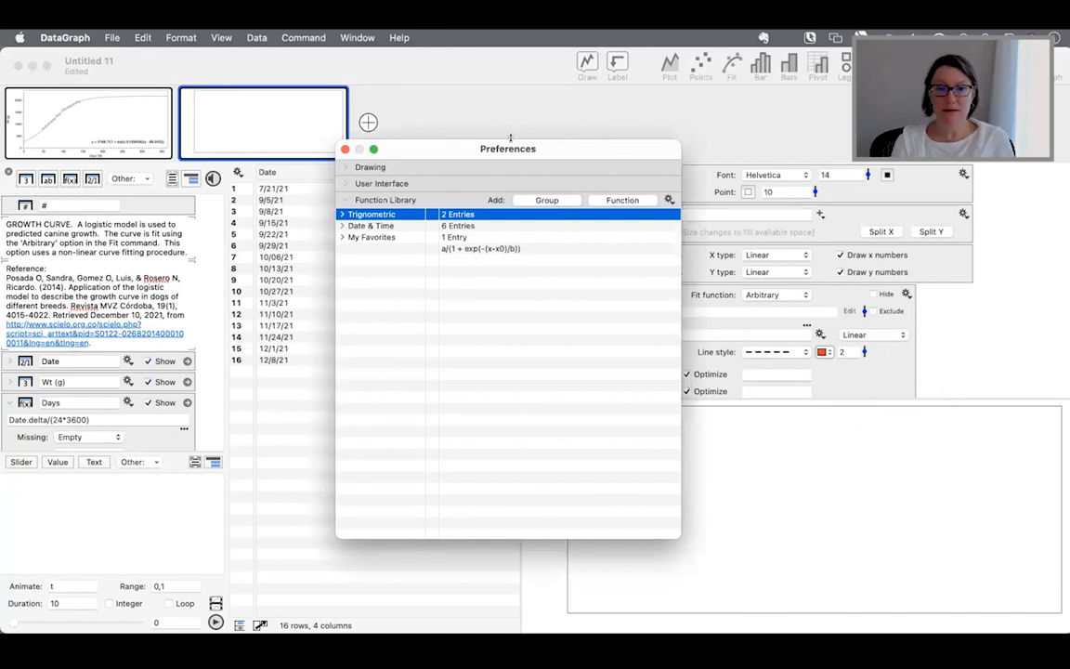
pyautogui.moveTo(514, 146); pyautogui.dragTo(562, 147)
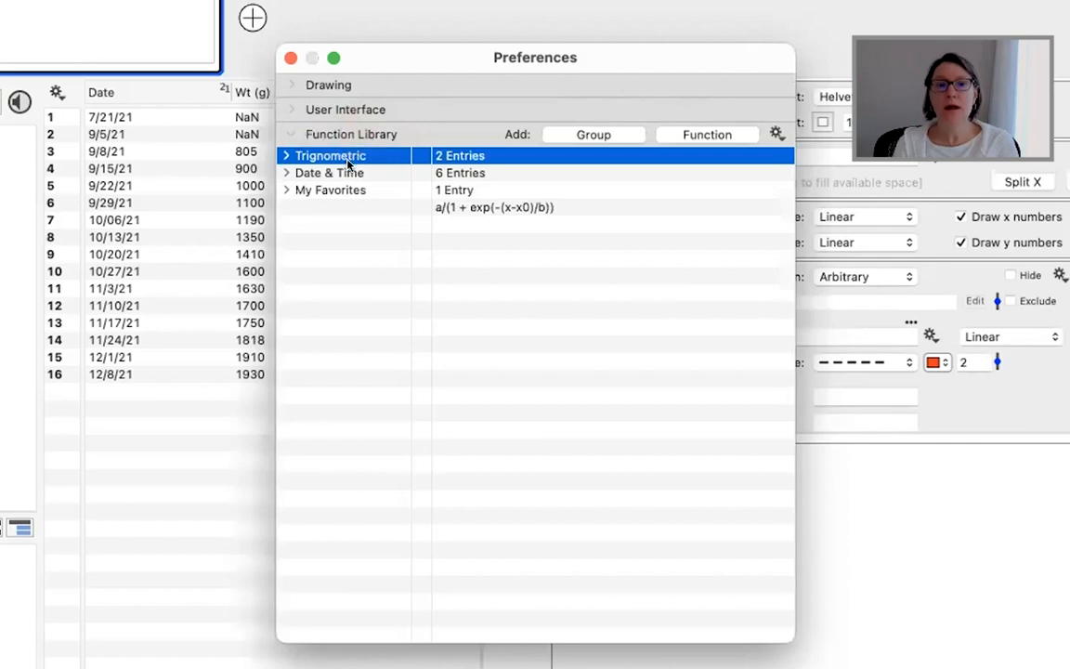
pyautogui.click(285, 156)
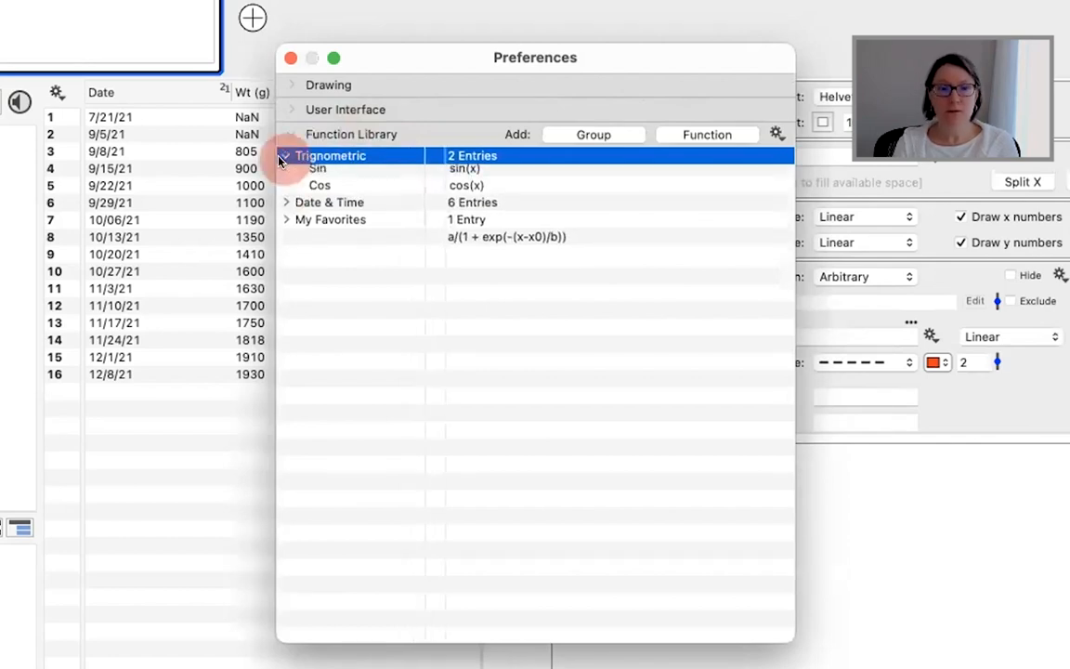
pyautogui.click(286, 208)
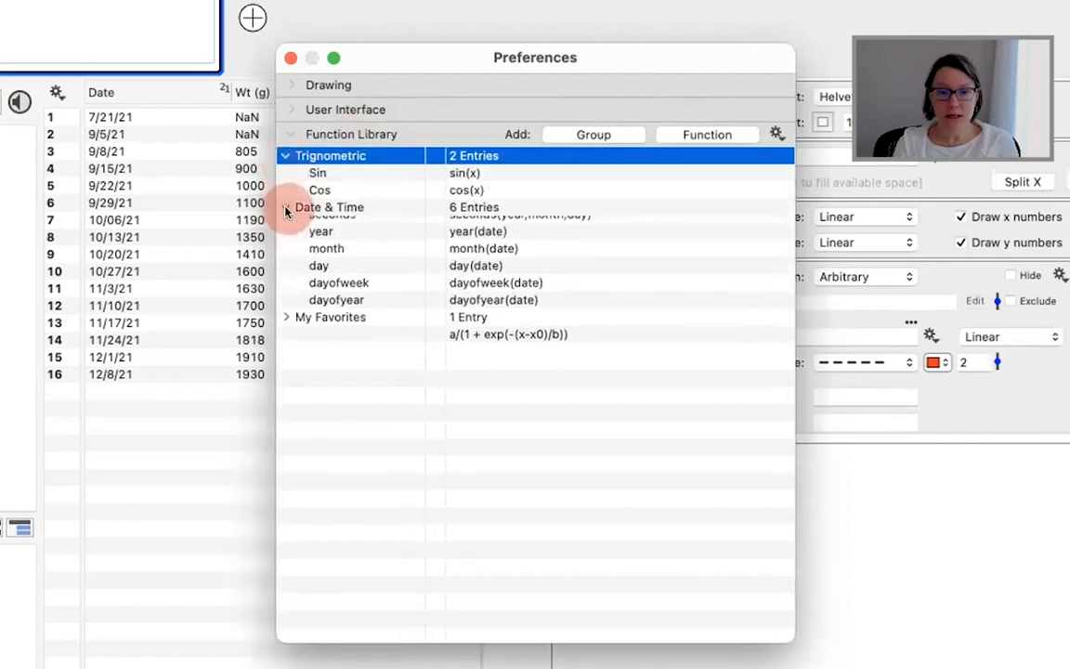
pyautogui.click(286, 327)
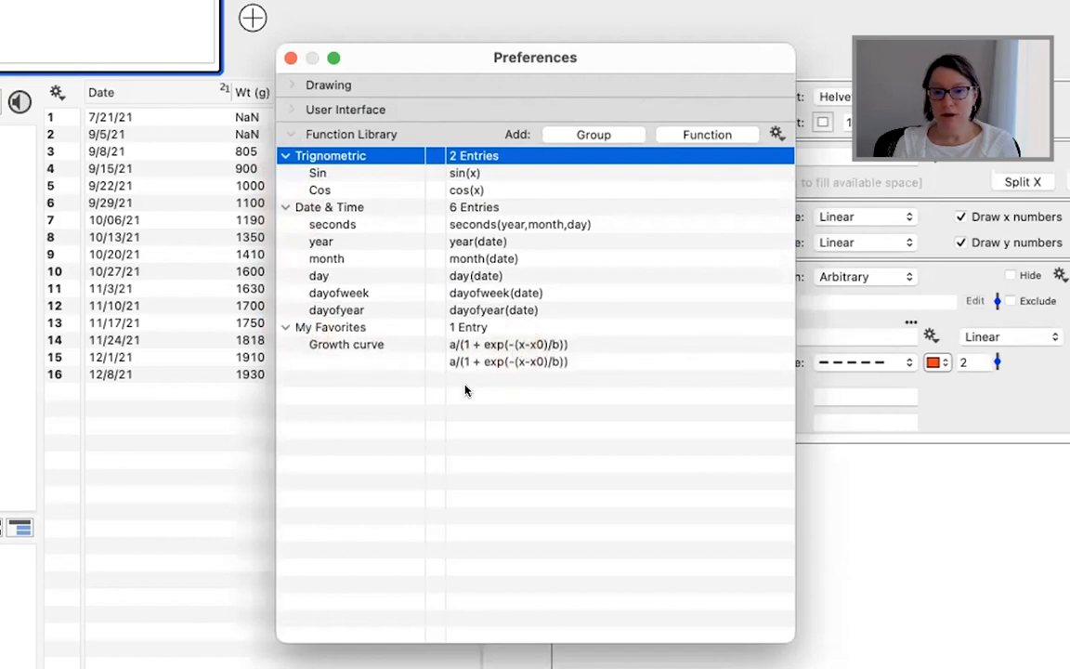
# - Delete the unnamed, ungrouped a/(1 + exp(-(x-x0)/b)) entry from the function library
pyautogui.click(325, 345)
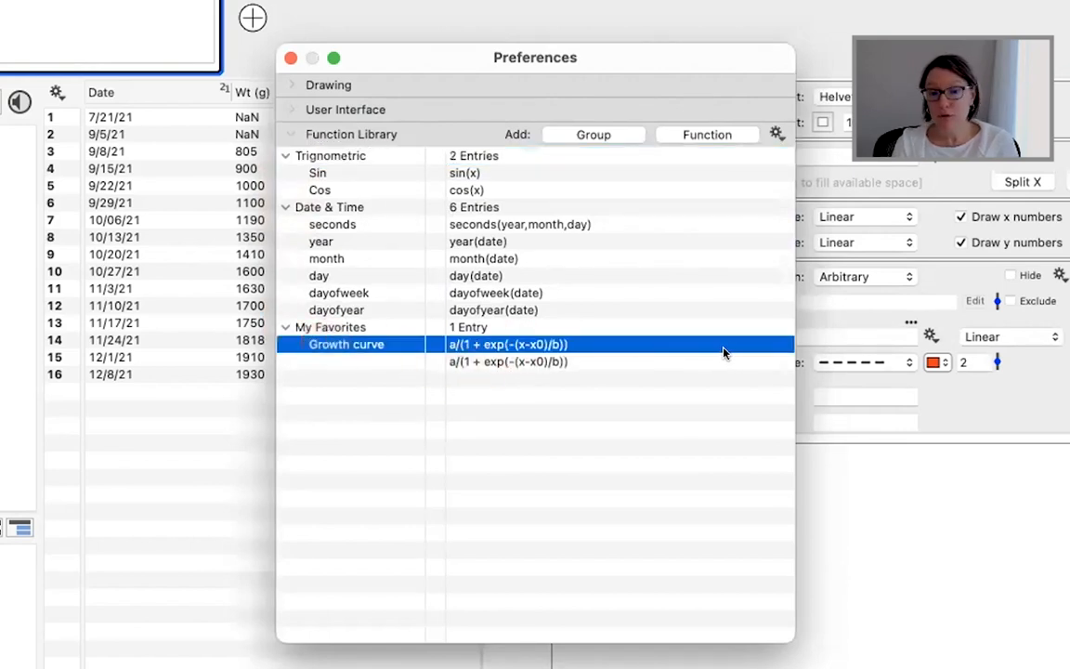
pyautogui.click(511, 362)
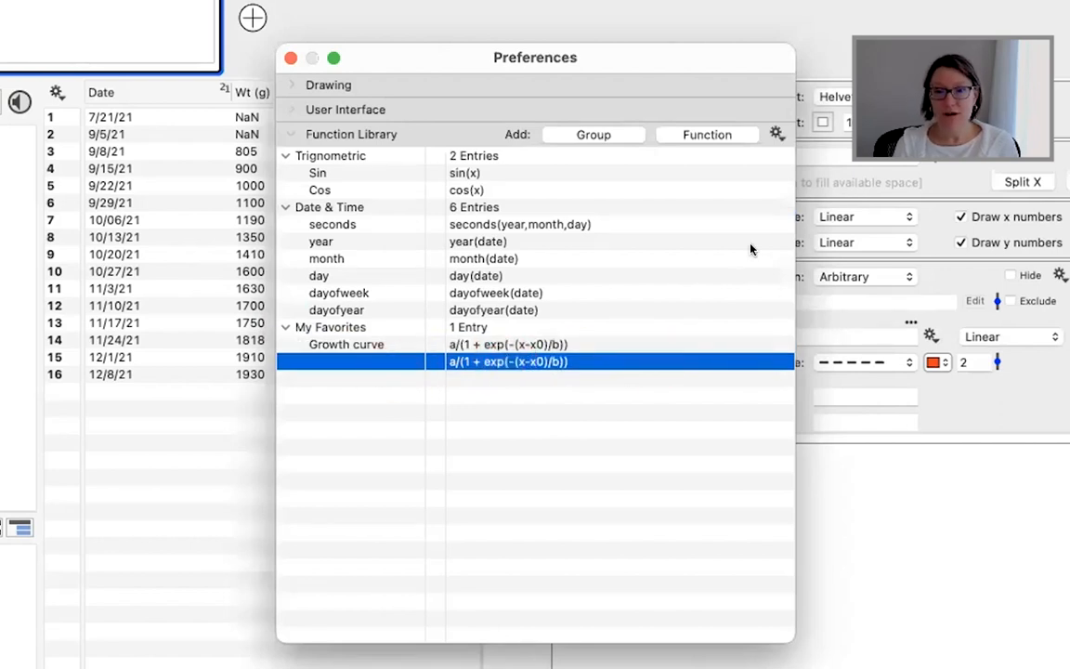
pyautogui.click(776, 134)
pyautogui.click(483, 366)
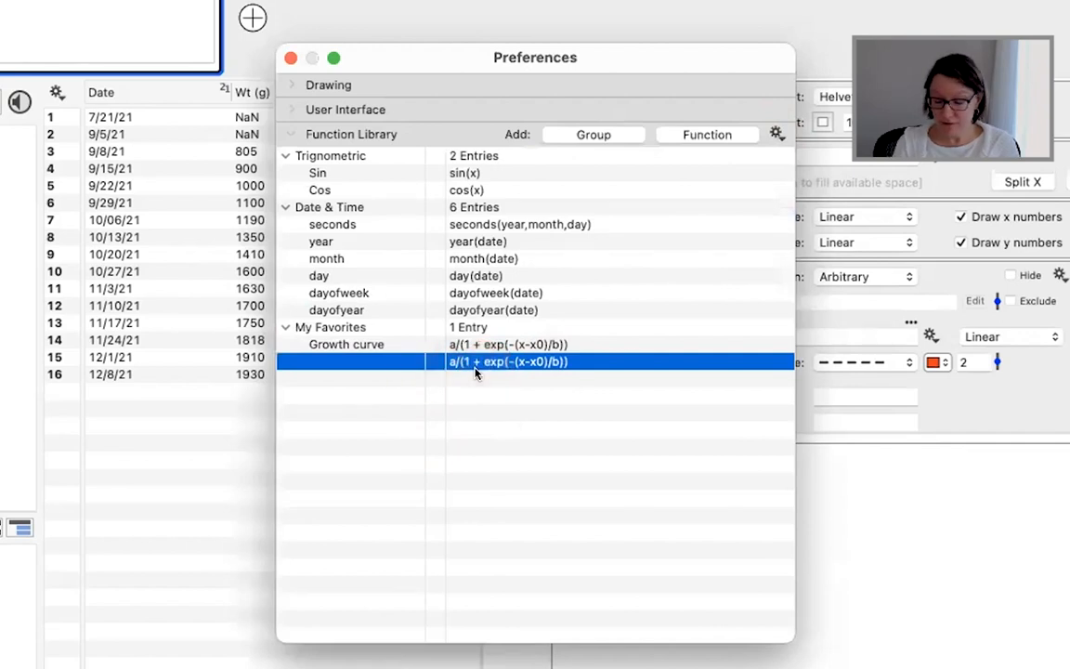
pyautogui.press('Delete')
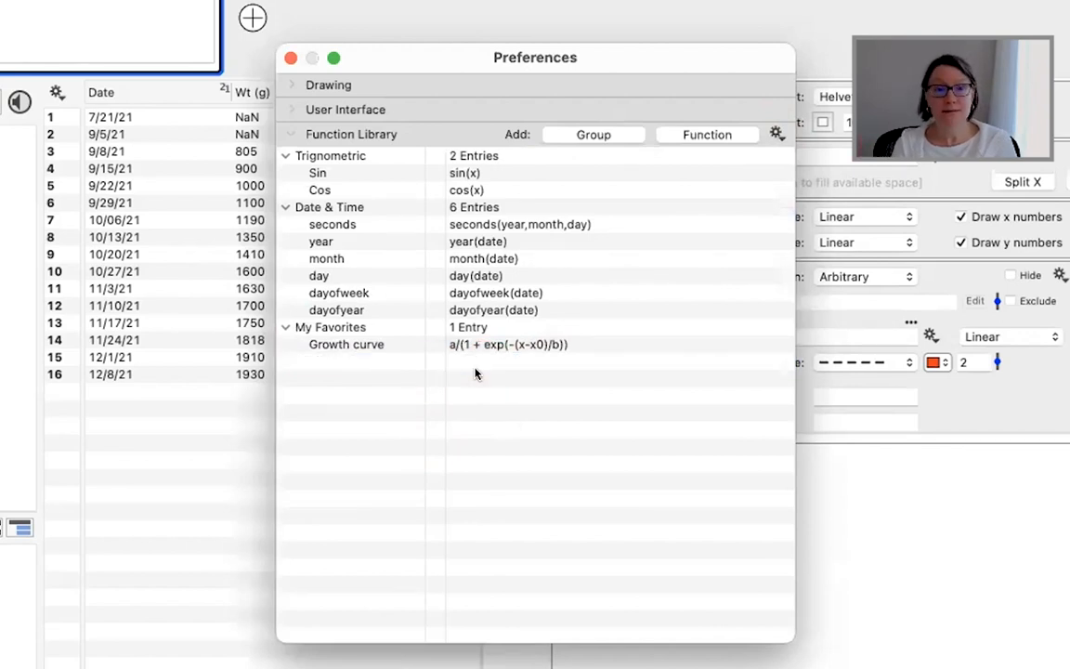
# - Add a new function and a new group under My Favorites in the function library
pyautogui.click(477, 349)
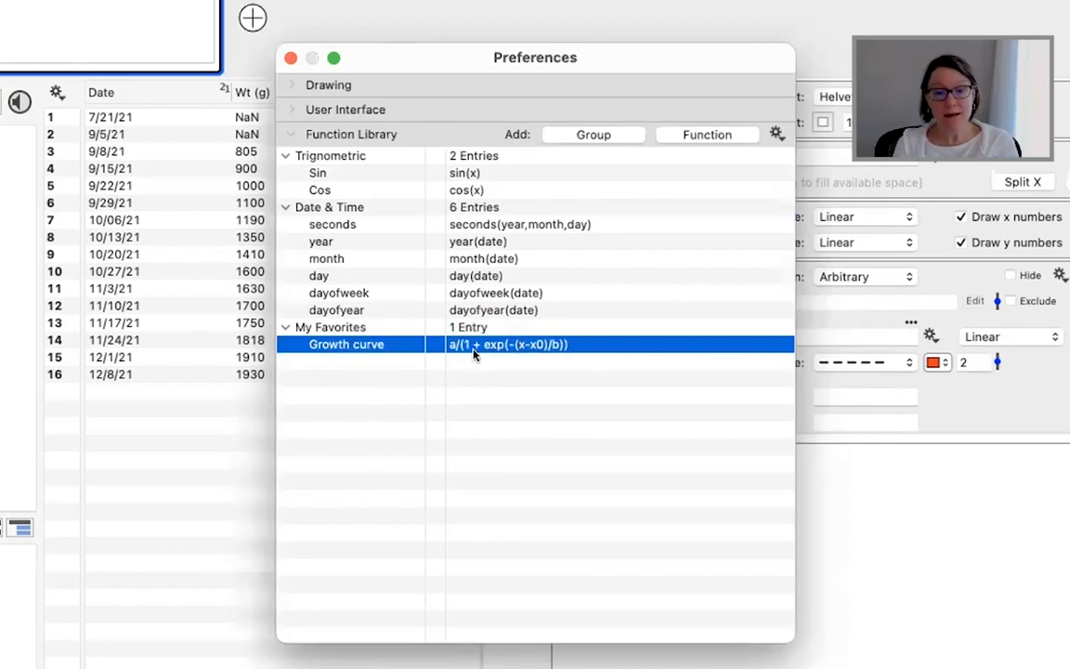
pyautogui.click(474, 361)
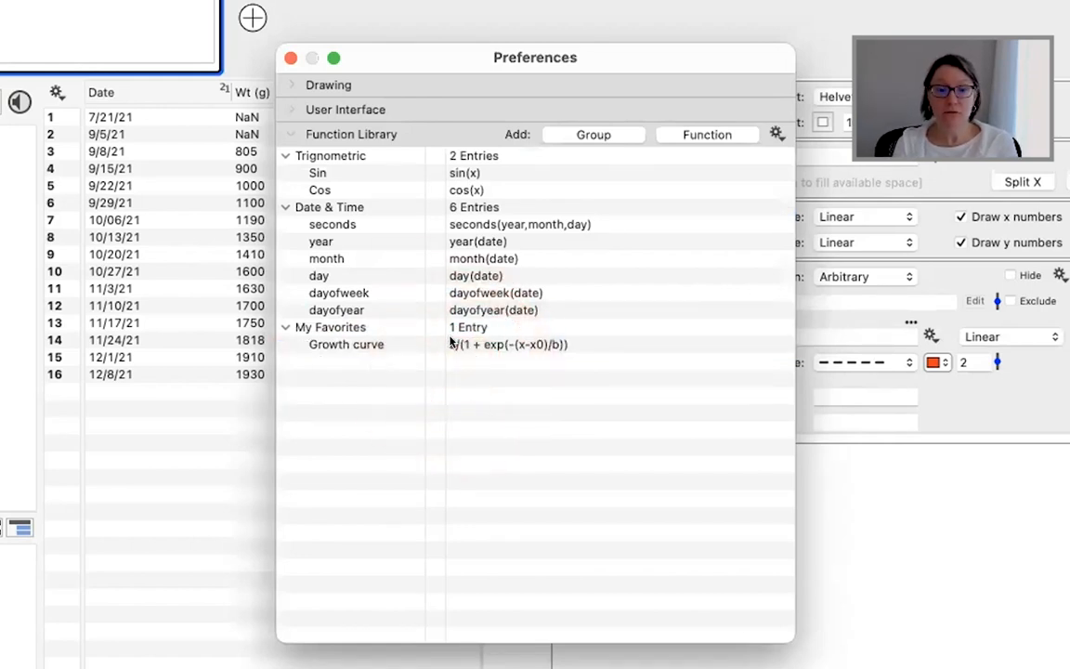
pyautogui.click(453, 344)
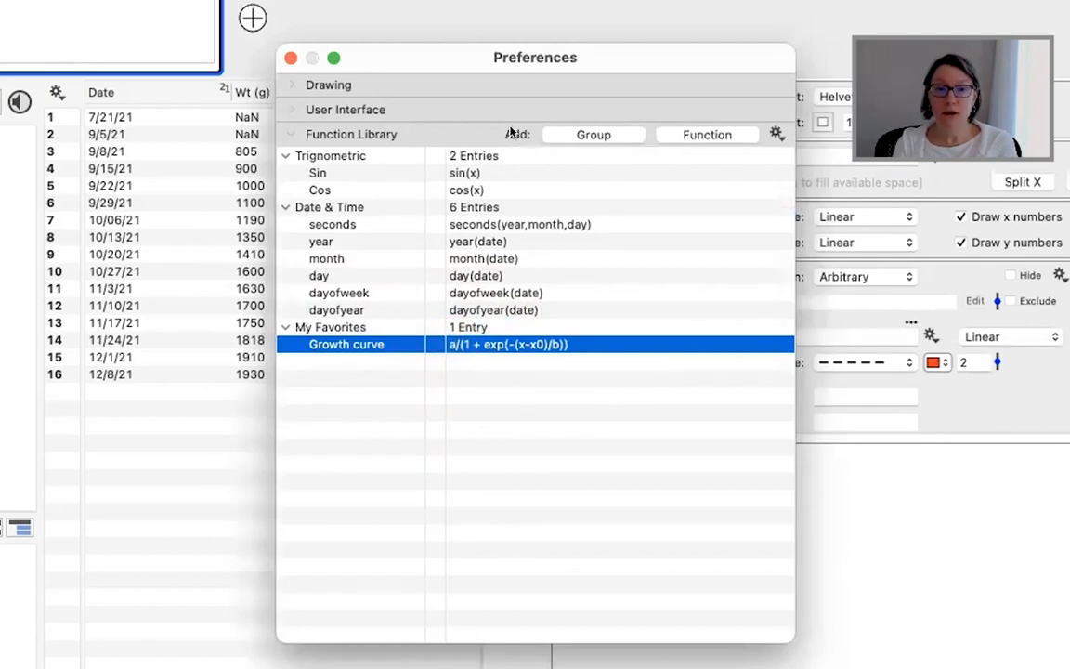
pyautogui.click(713, 135)
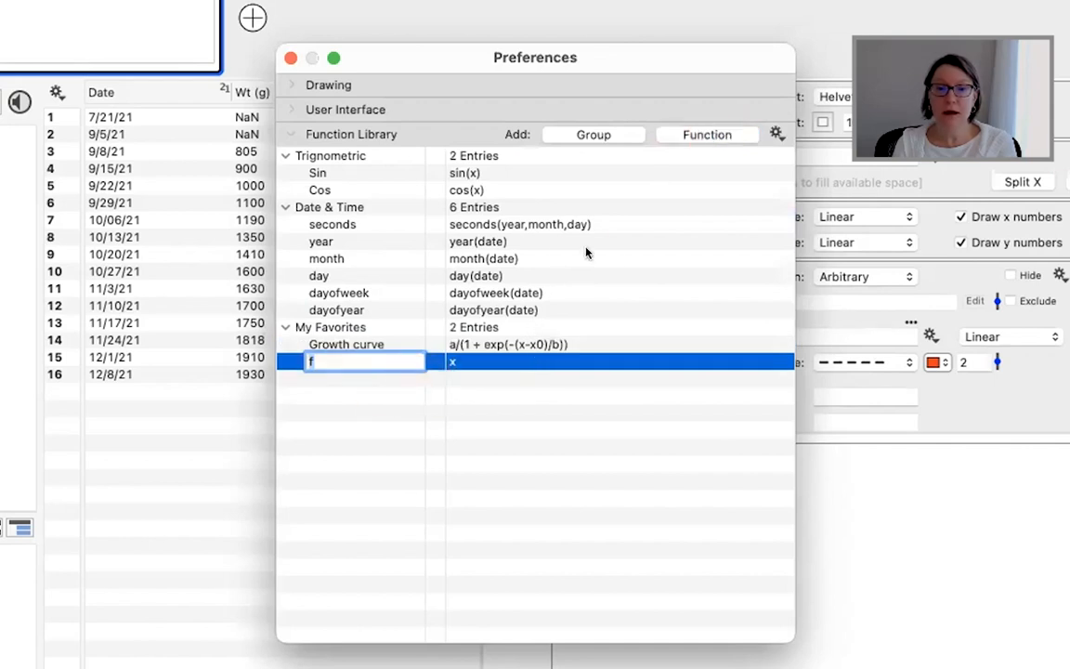
pyautogui.click(583, 135)
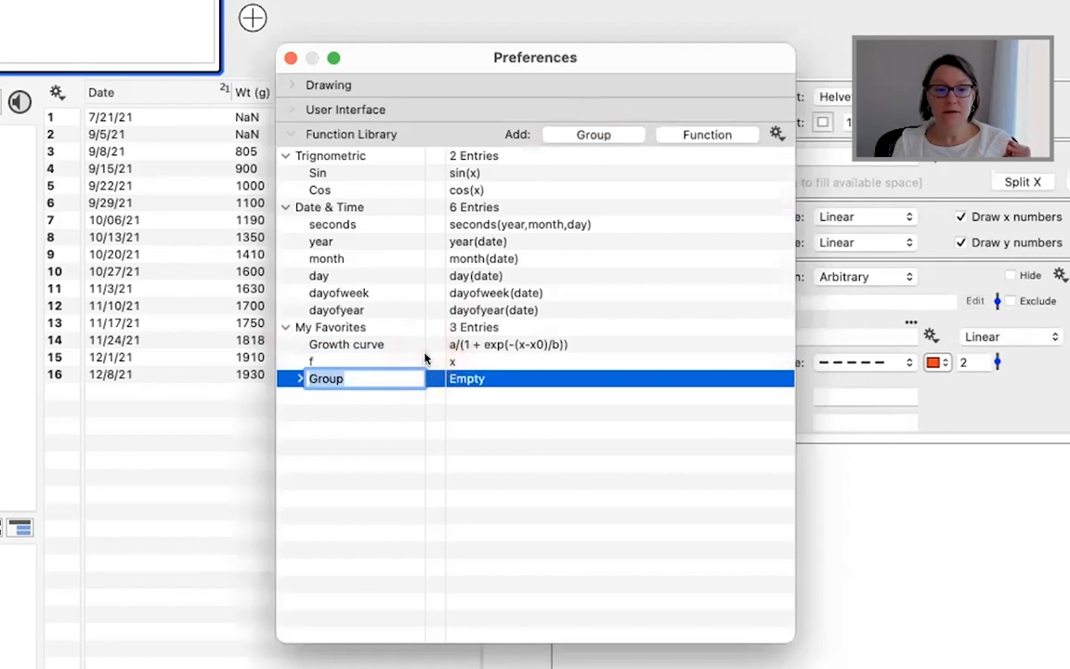
# - Move the new empty group out of My Favorites to the library's top level, directly above My Favorites
pyautogui.click(299, 379)
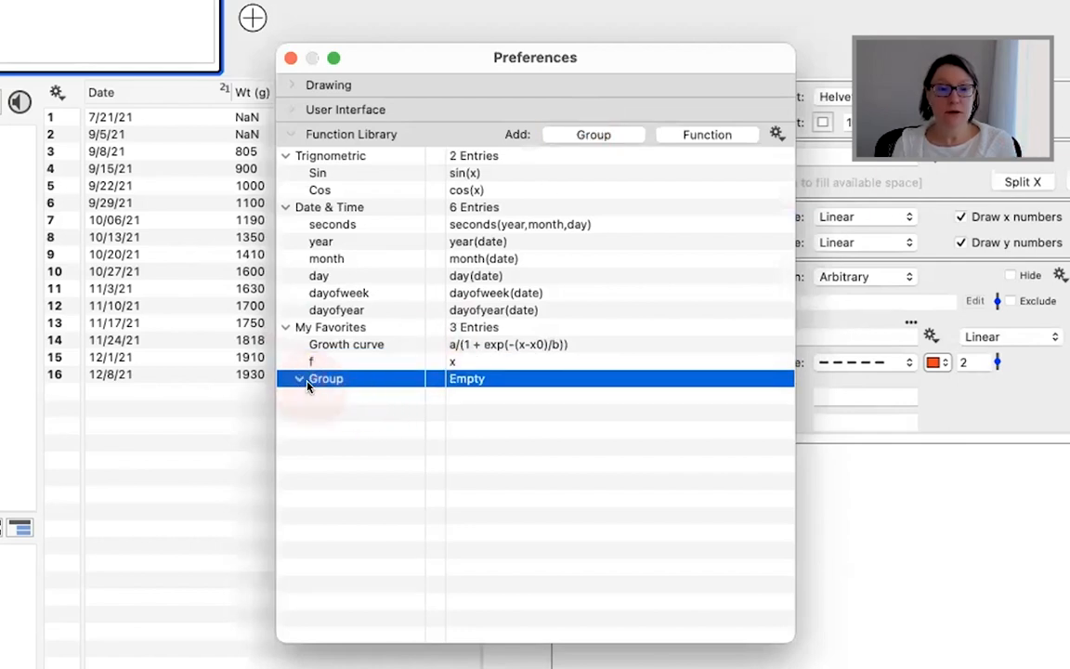
pyautogui.moveTo(335, 383); pyautogui.dragTo(267, 321)
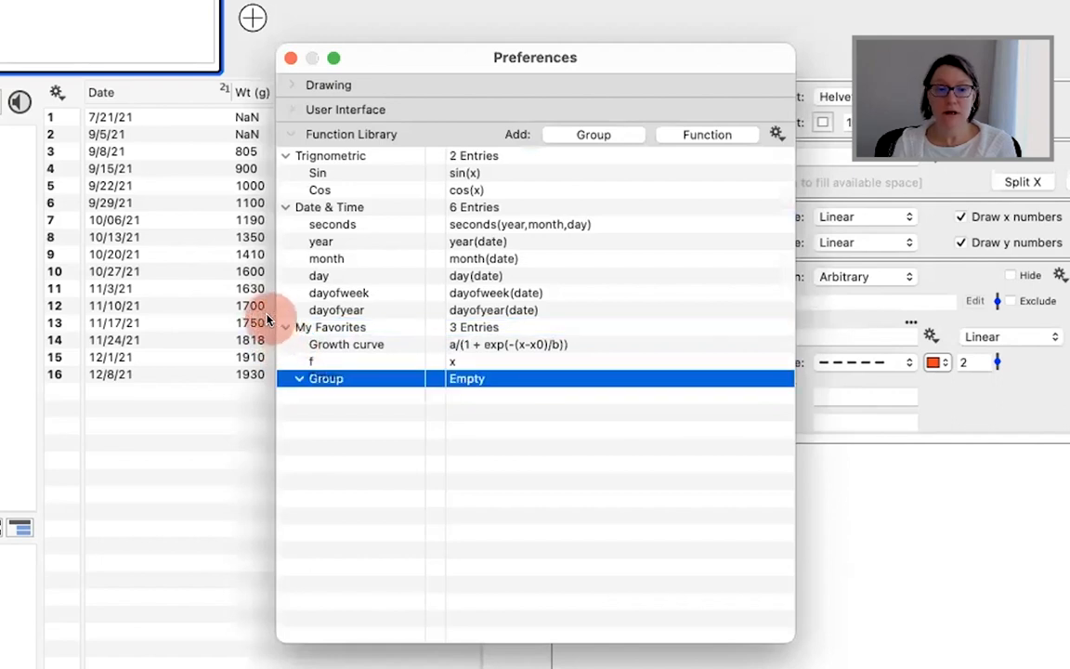
pyautogui.moveTo(339, 382); pyautogui.dragTo(290, 319)
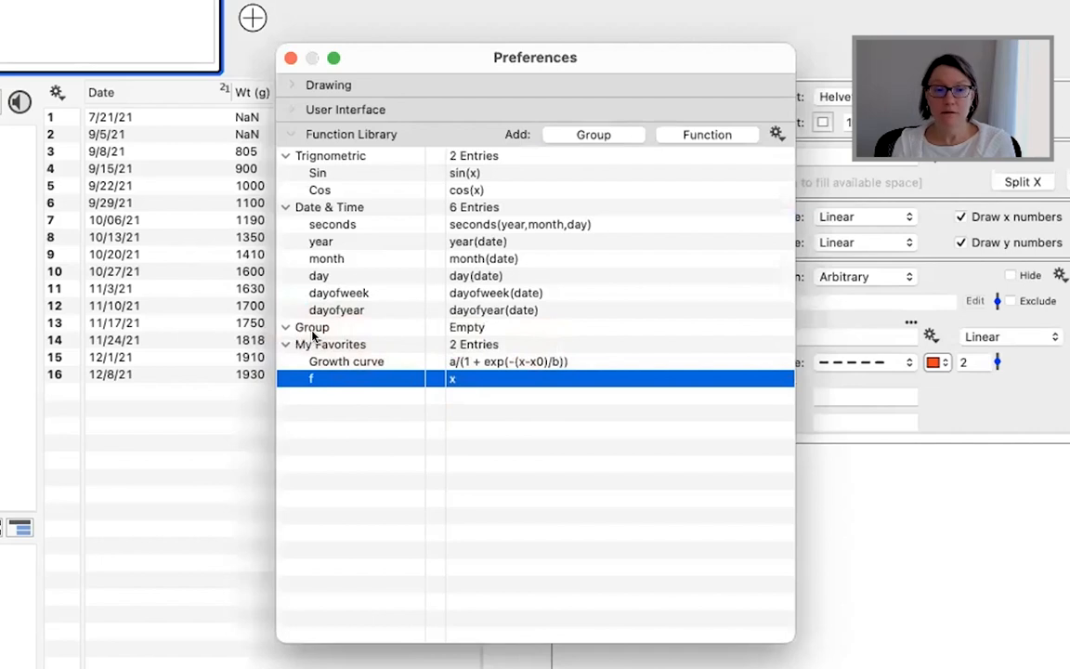
pyautogui.click(293, 345)
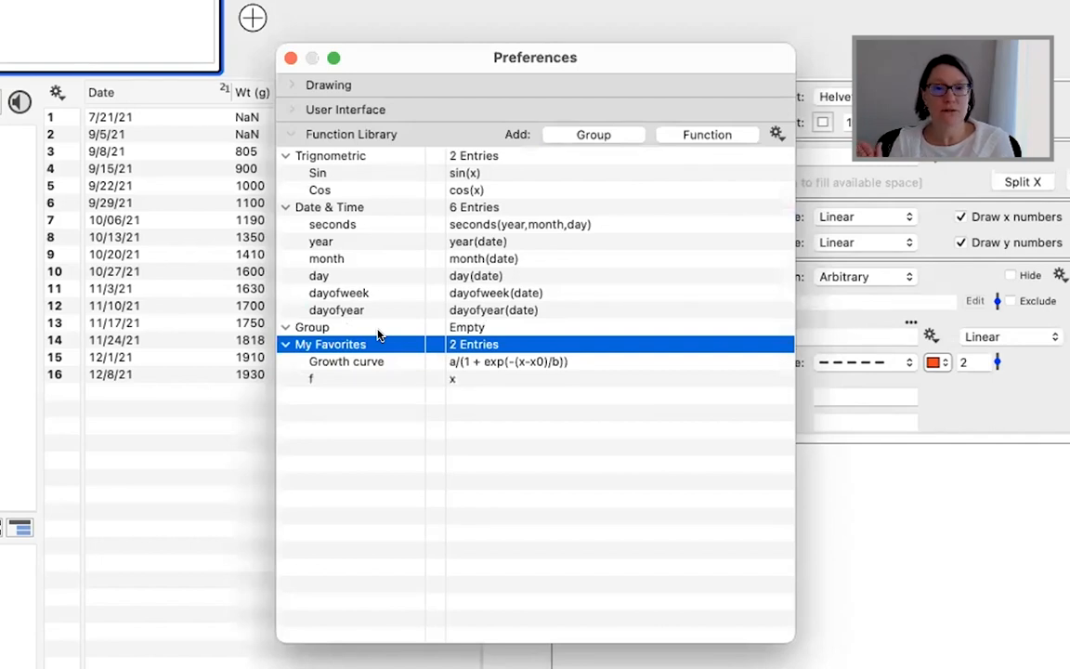
pyautogui.click(476, 227)
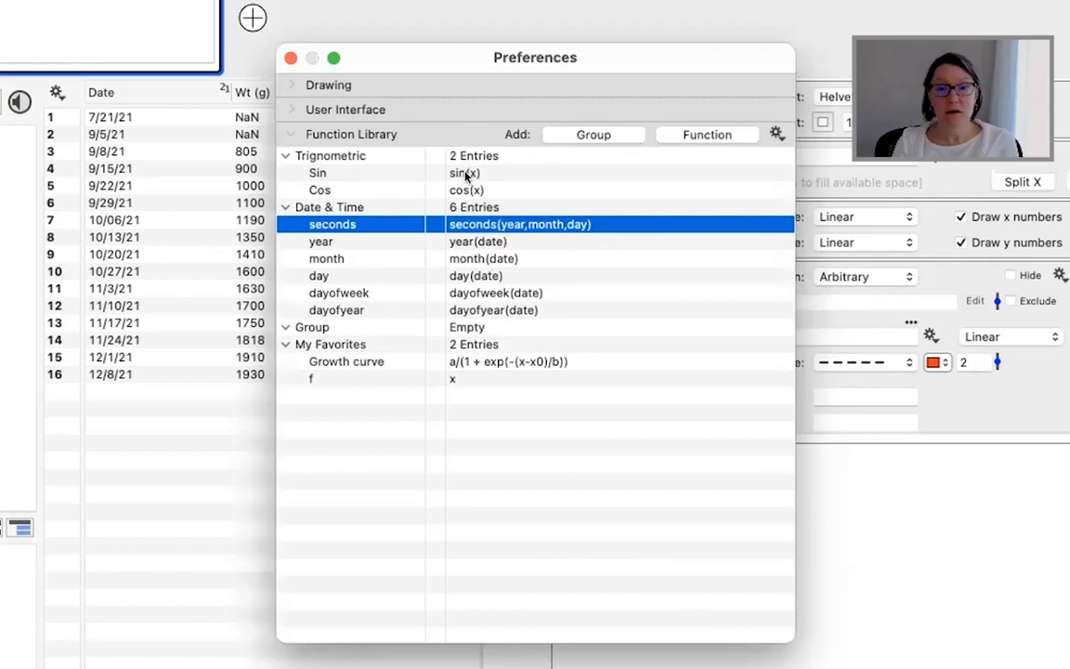
pyautogui.click(374, 361)
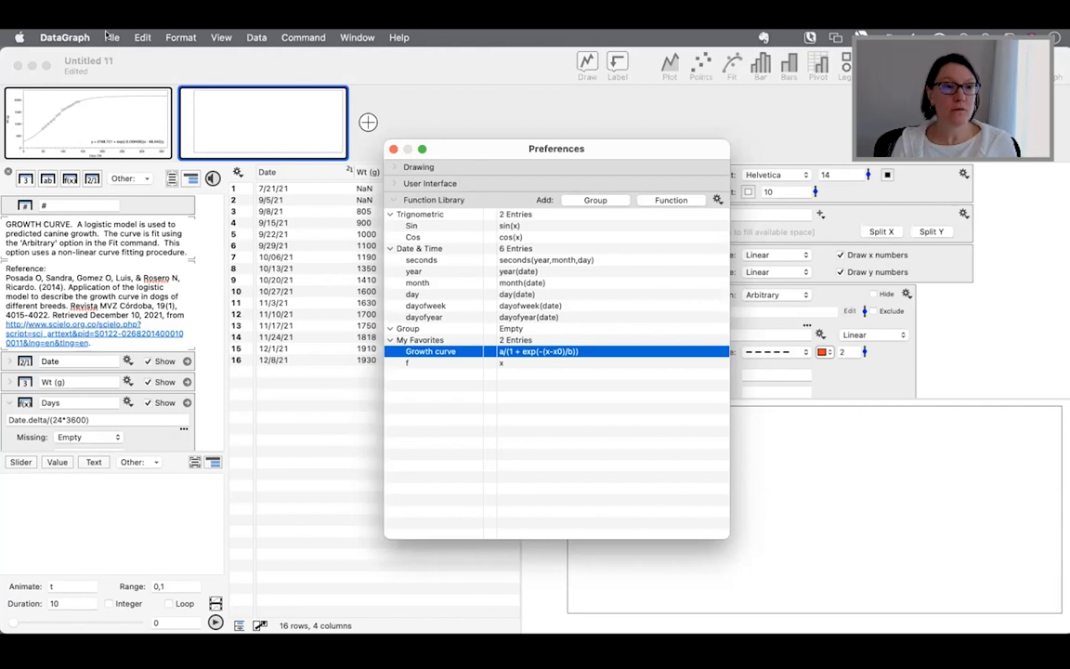
# - Create a new blank document and enlarge its window to fill the screen
pyautogui.click(107, 36)
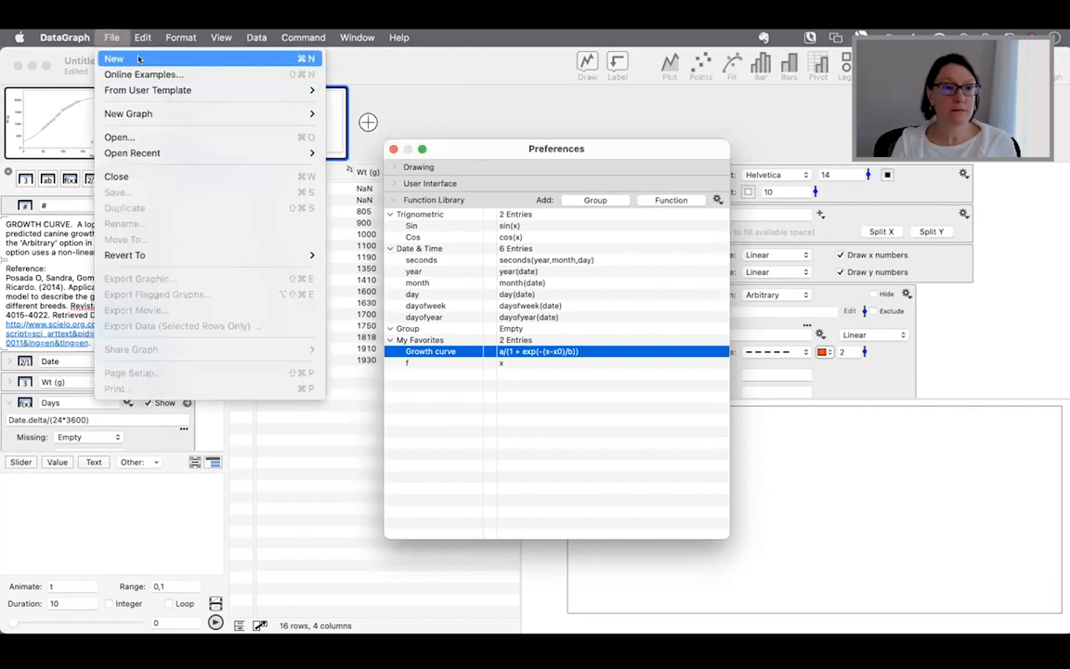
pyautogui.click(137, 59)
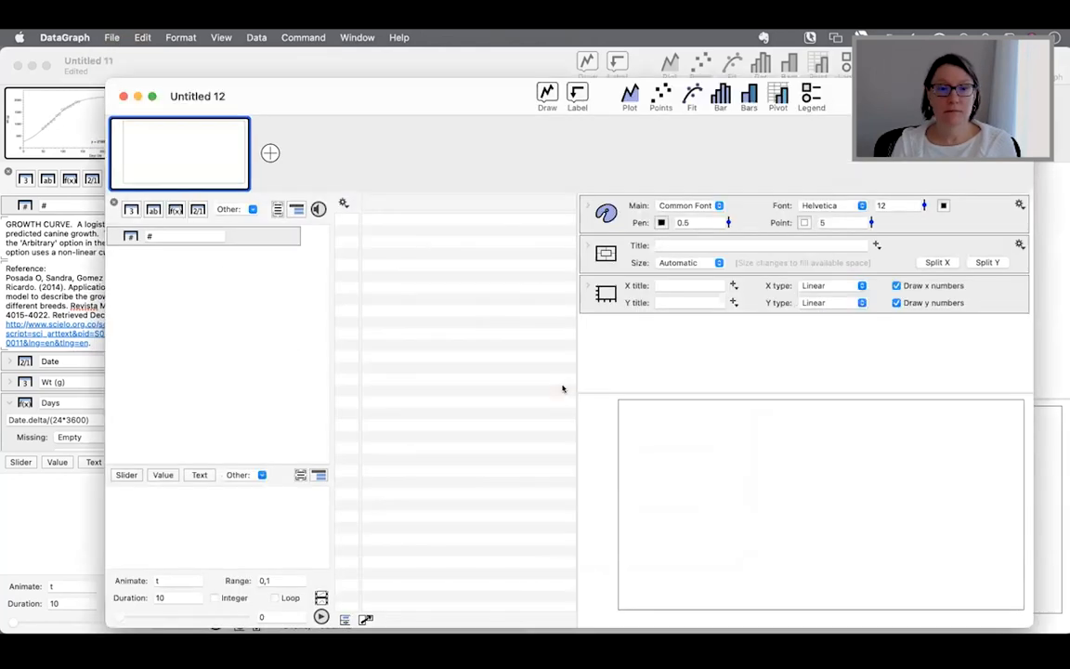
pyautogui.doubleClick(318, 96)
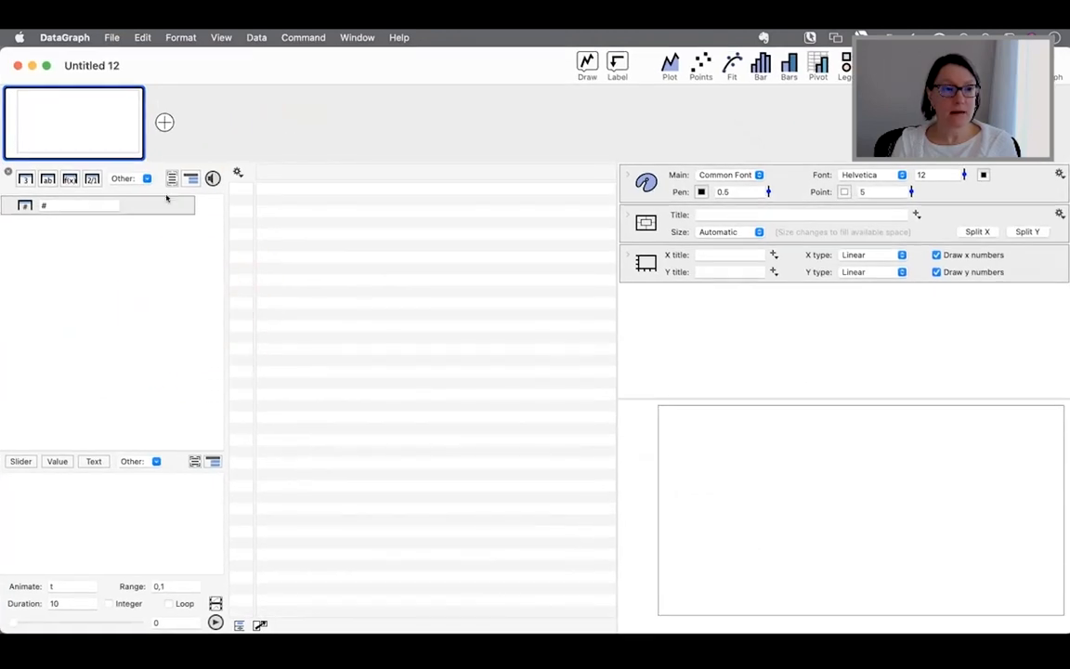
# - Add an expression column to the new document and place the cursor in its empty expression field
pyautogui.click(145, 178)
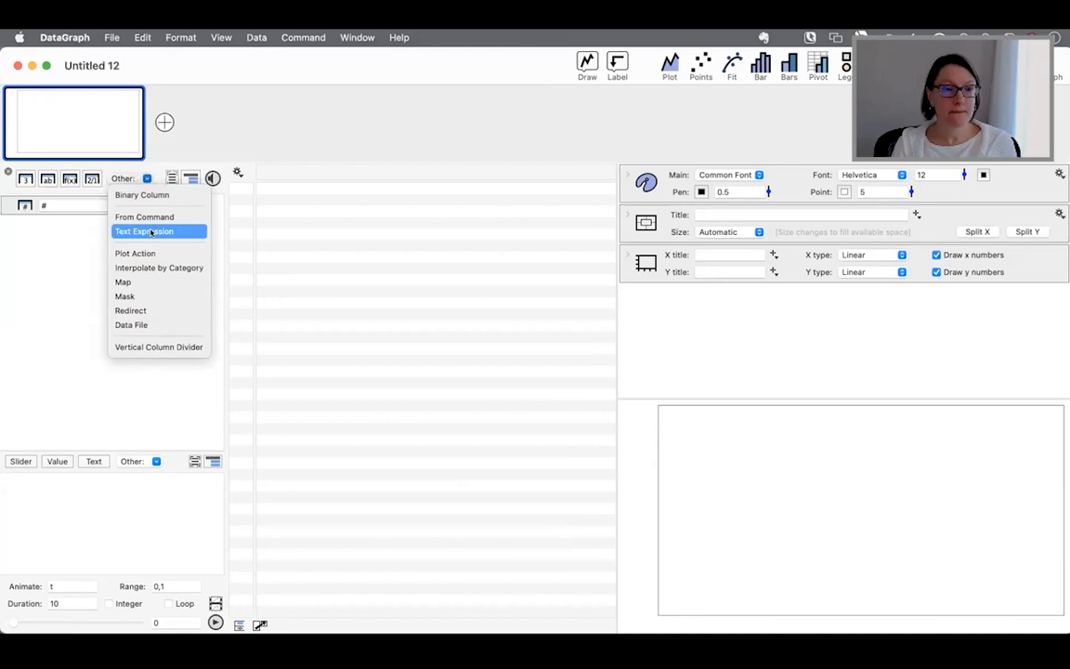
pyautogui.click(70, 178)
pyautogui.click(69, 178)
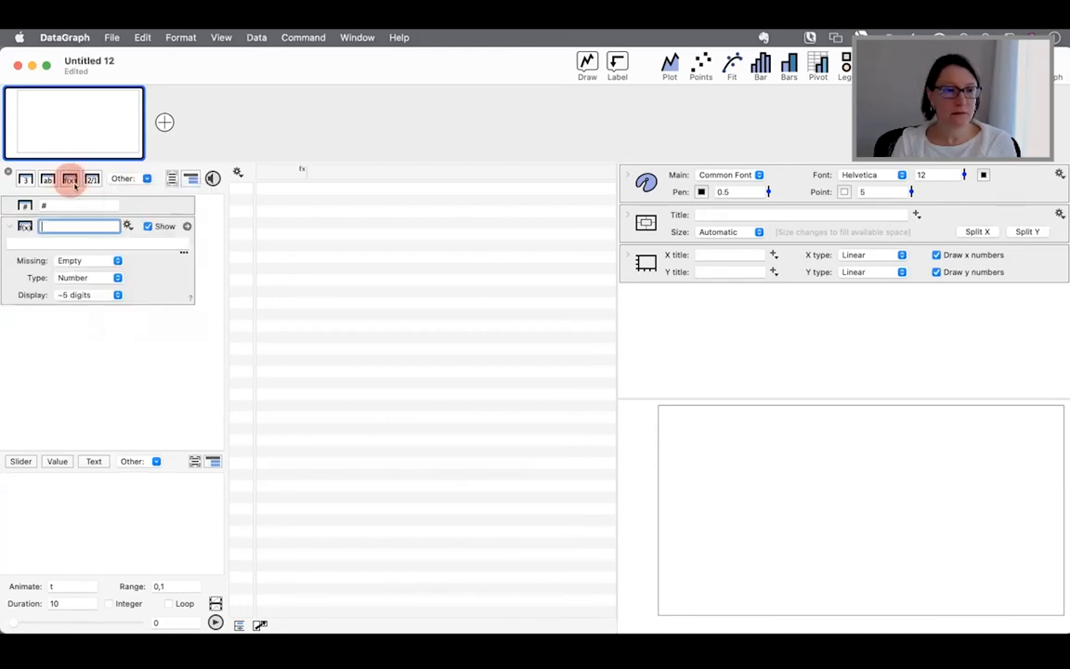
pyautogui.click(147, 244)
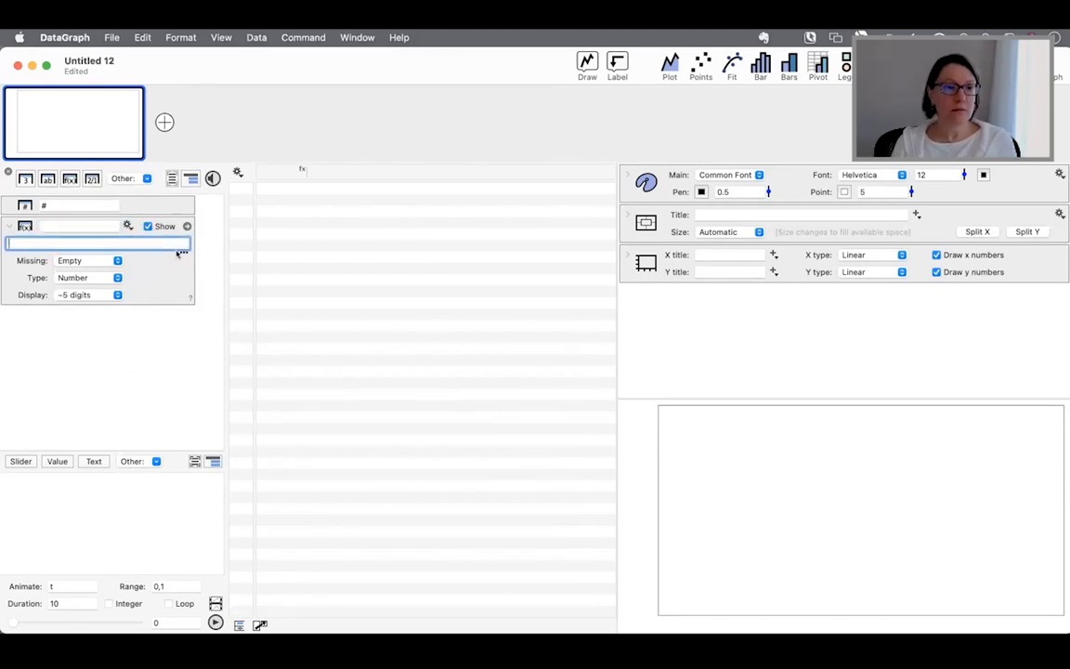
# - Insert the seconds function from the library's Date & Time group as the column's expression
pyautogui.click(129, 225)
pyautogui.moveTo(144, 242)
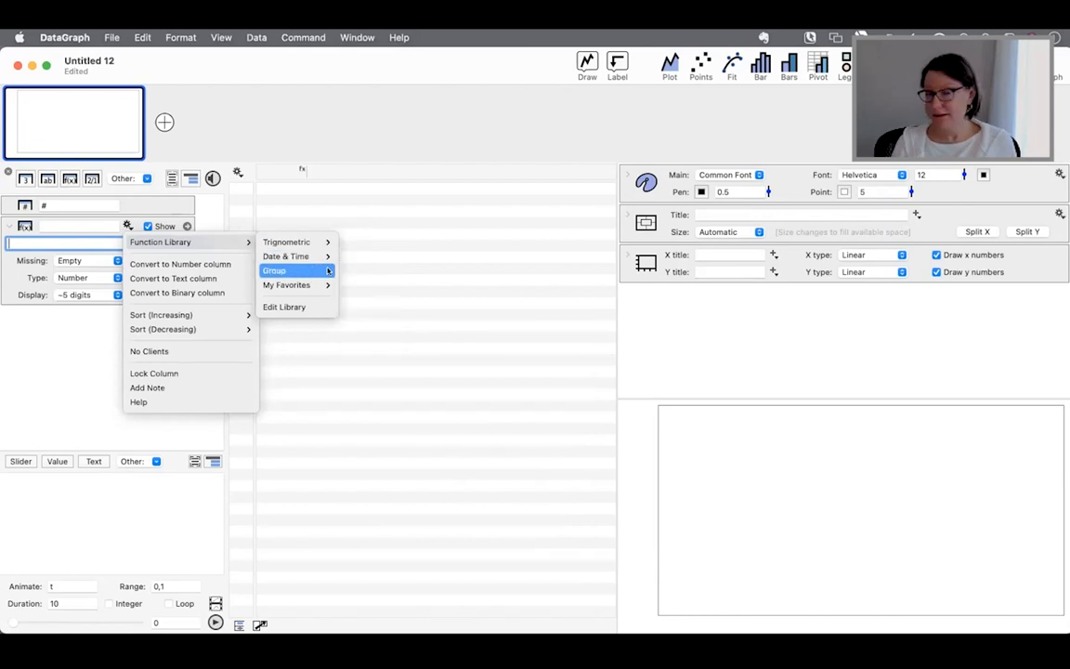
pyautogui.moveTo(294, 257)
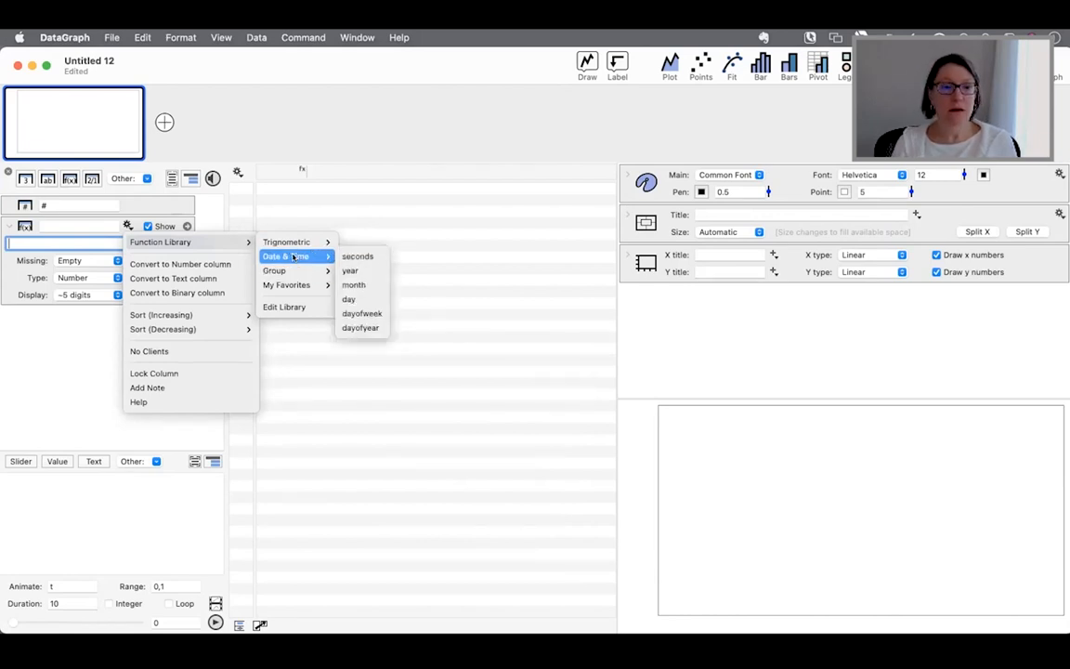
pyautogui.click(361, 256)
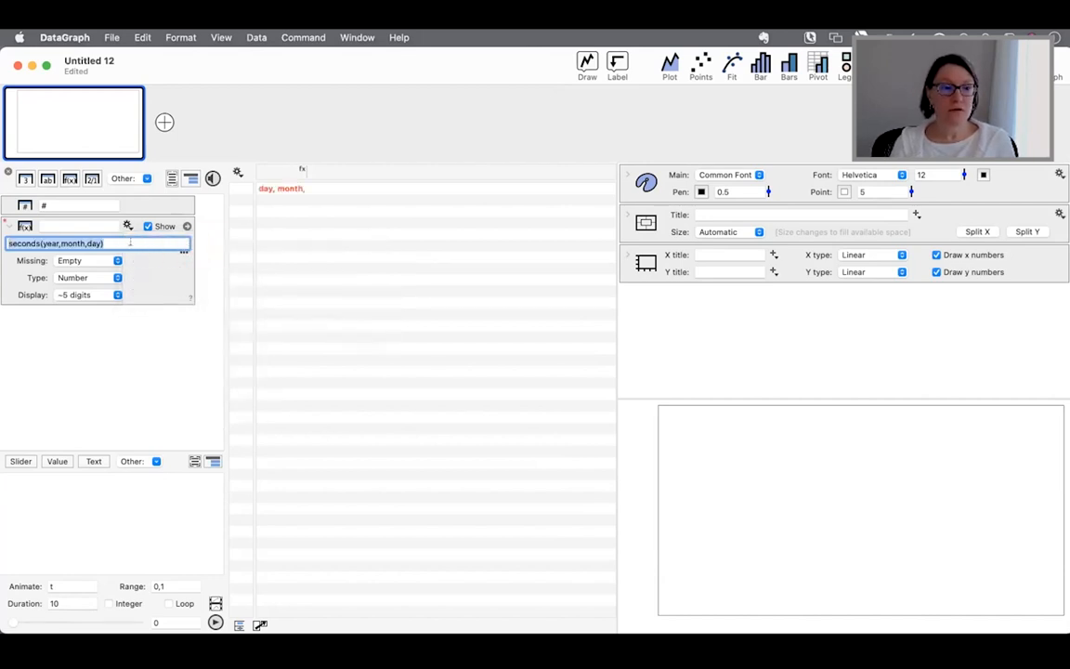
# - Clear the seconds(year,month,day) expression from the column
pyautogui.click(156, 255)
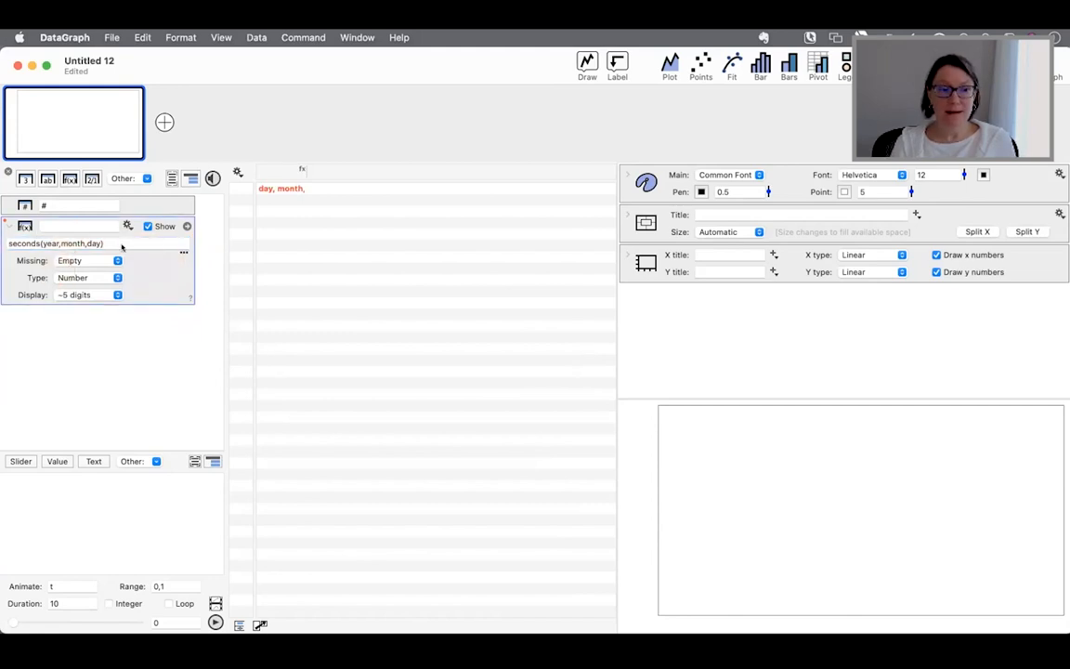
pyautogui.click(151, 246)
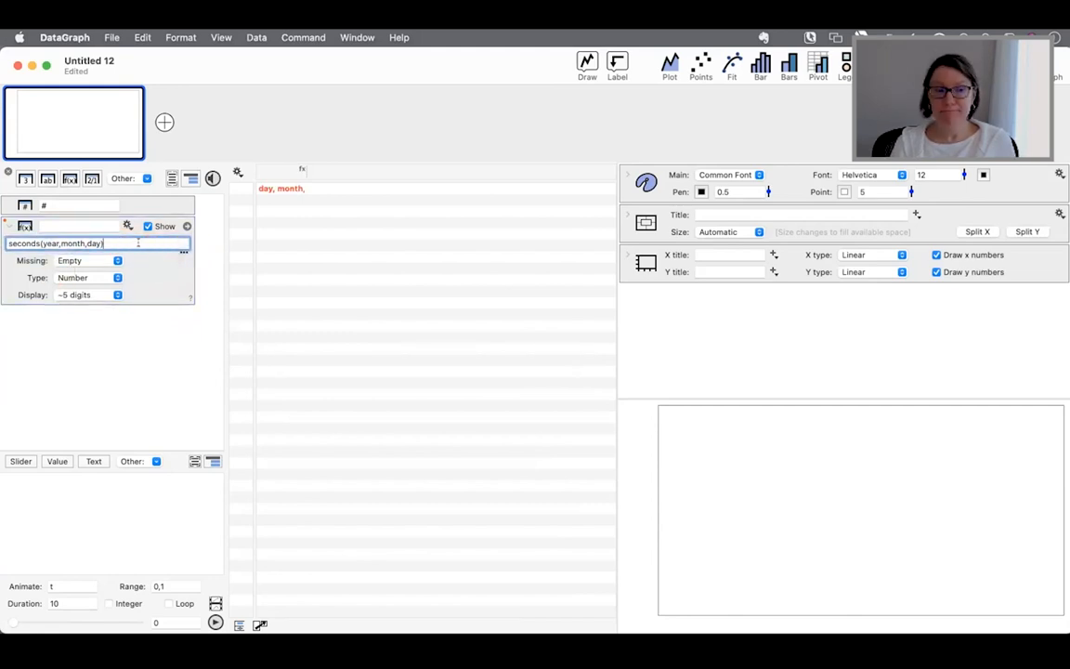
pyautogui.moveTo(135, 243); pyautogui.dragTo(11, 243)
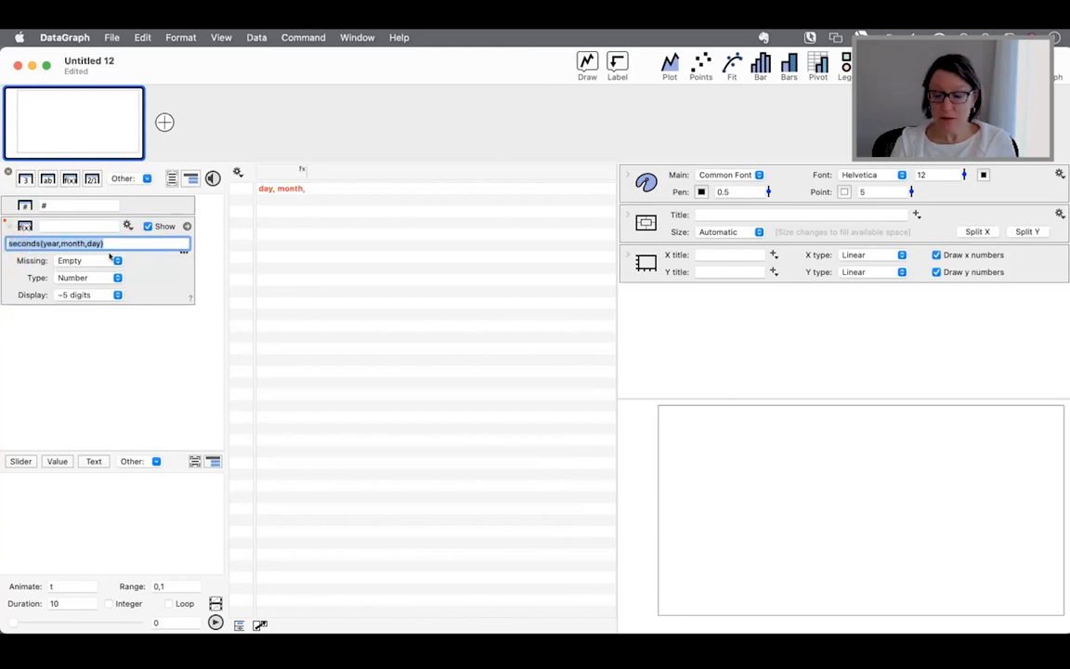
pyautogui.press('BackSpace')
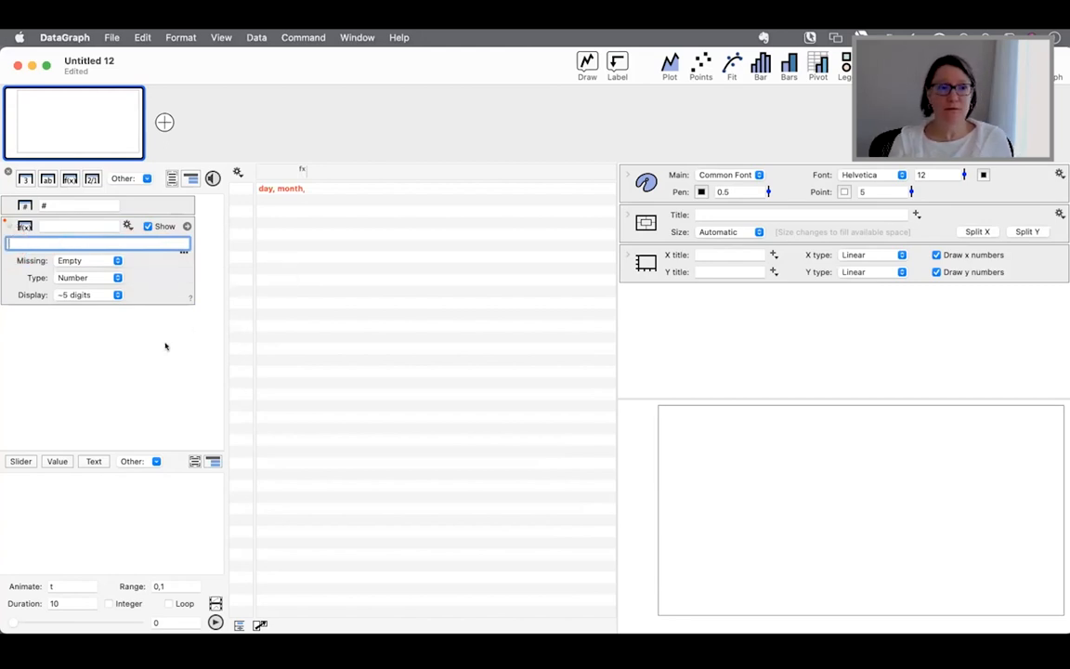
# - Open the online help article for the expression column from the column's own options
pyautogui.click(127, 225)
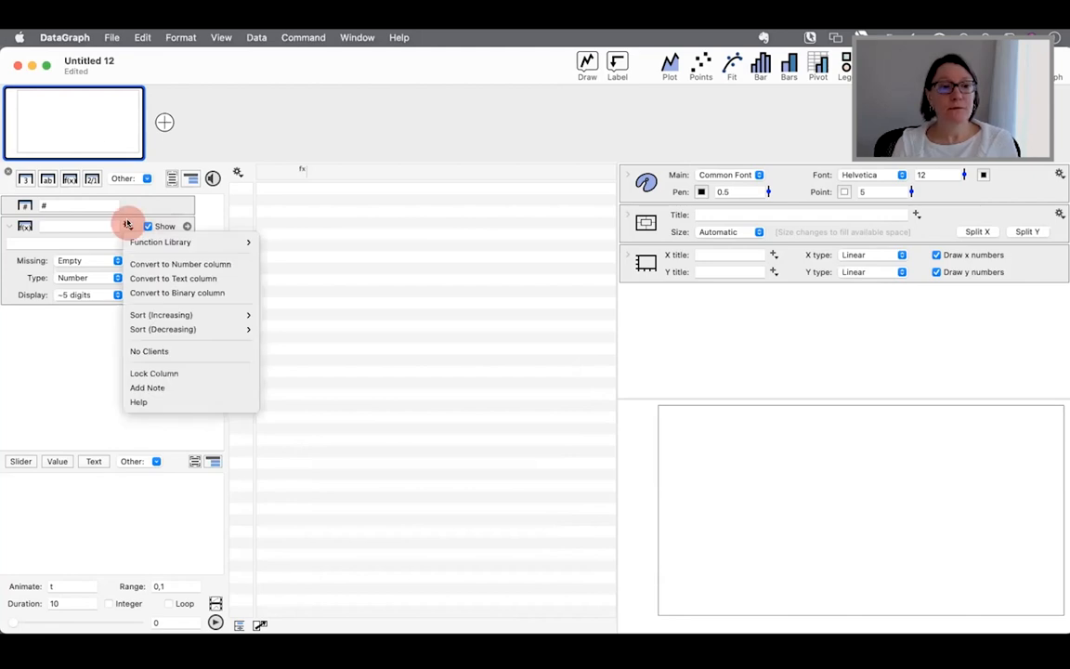
pyautogui.moveTo(214, 241)
pyautogui.moveTo(283, 256)
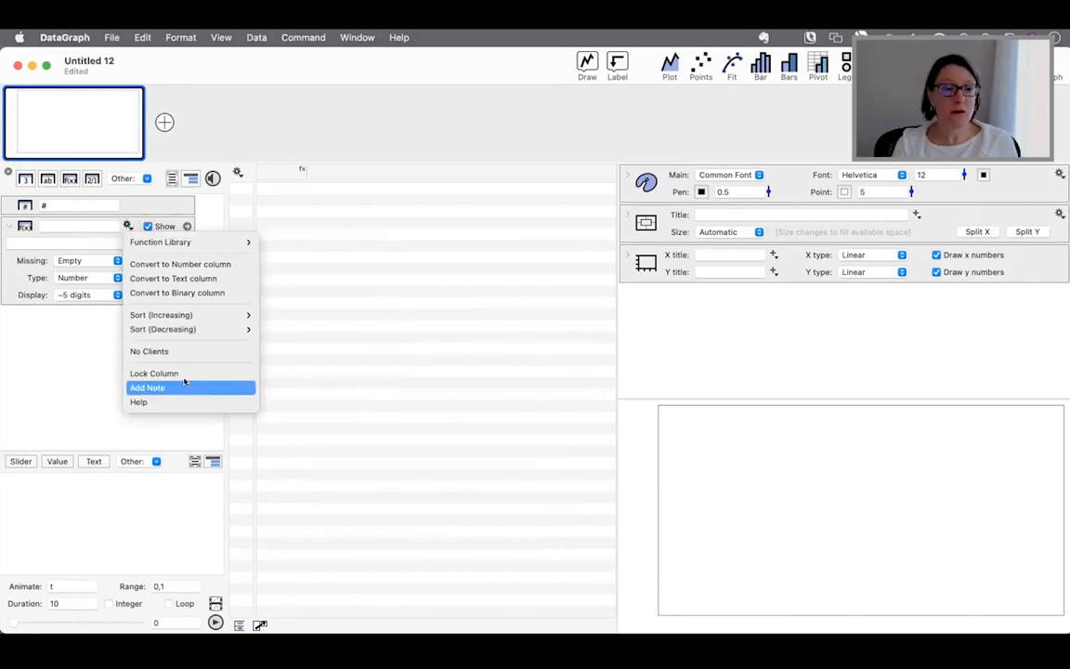
pyautogui.click(138, 402)
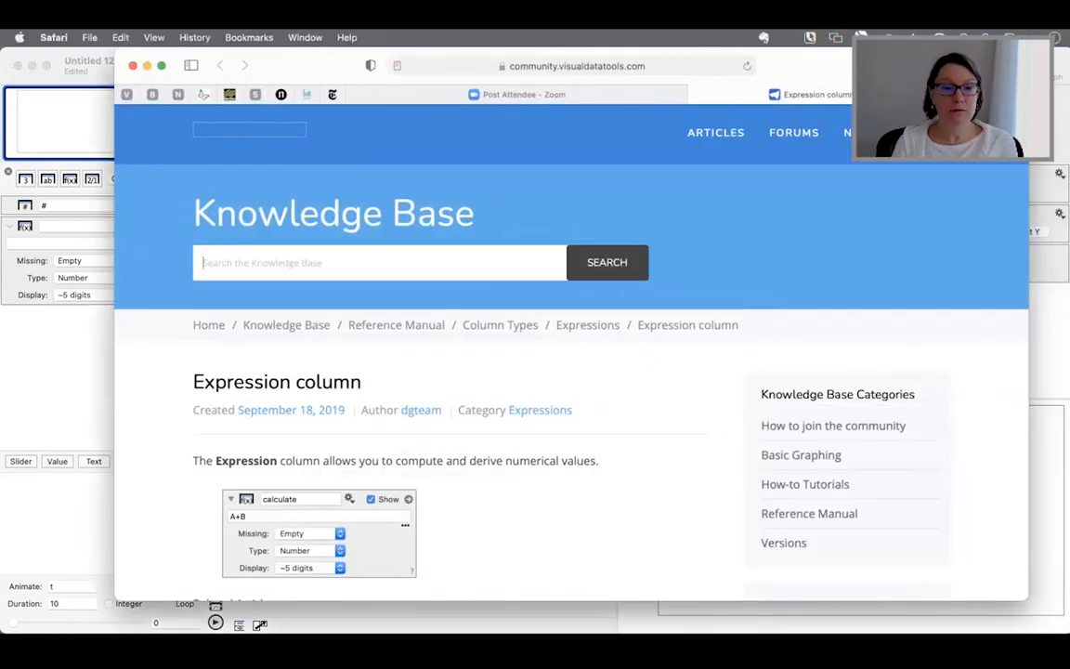
# - Follow the help article's link to the Function Reference, look through the built-in functions and return to the DataGraph document
pyautogui.scroll(-6, 634, 490)
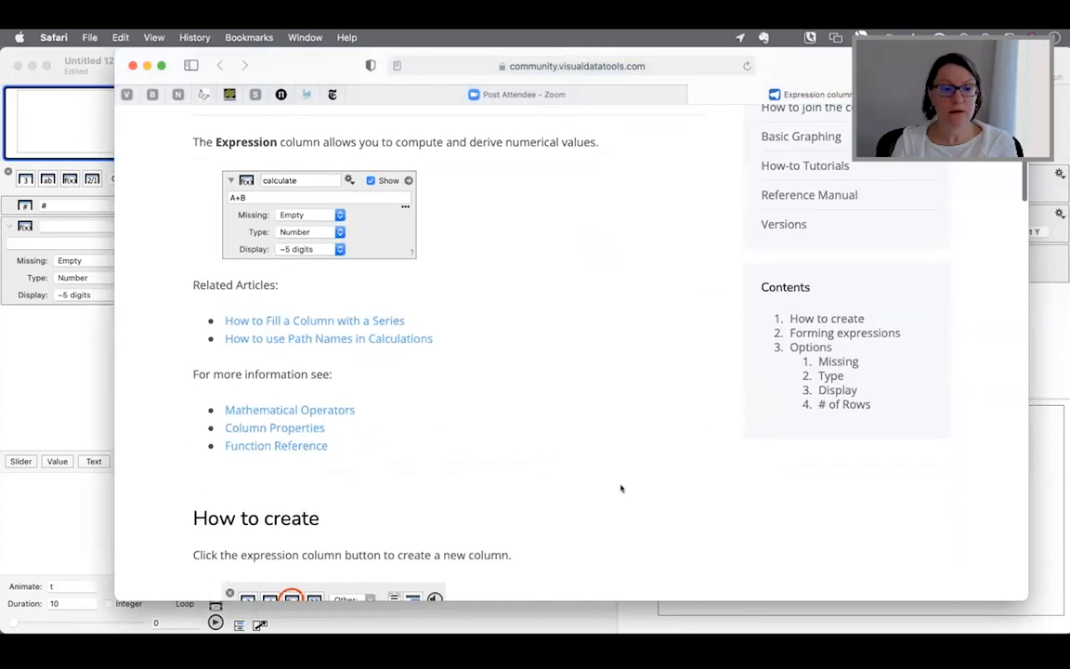
pyautogui.click(294, 446)
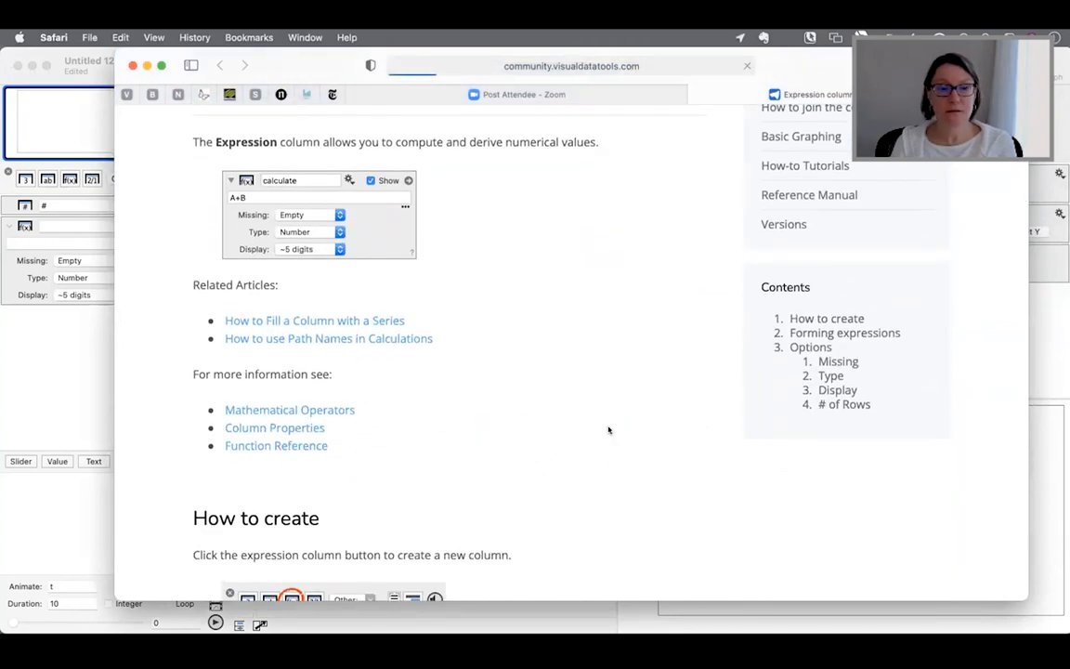
pyautogui.scroll(-10, 568, 459)
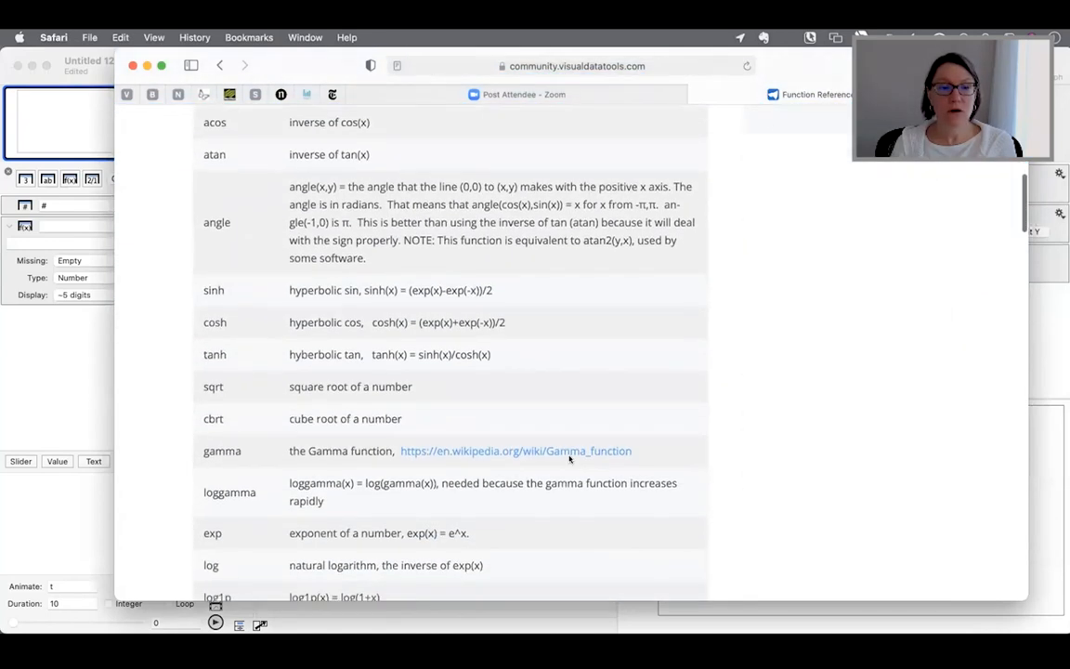
pyautogui.scroll(8, 570, 459)
pyautogui.scroll(2, 569, 458)
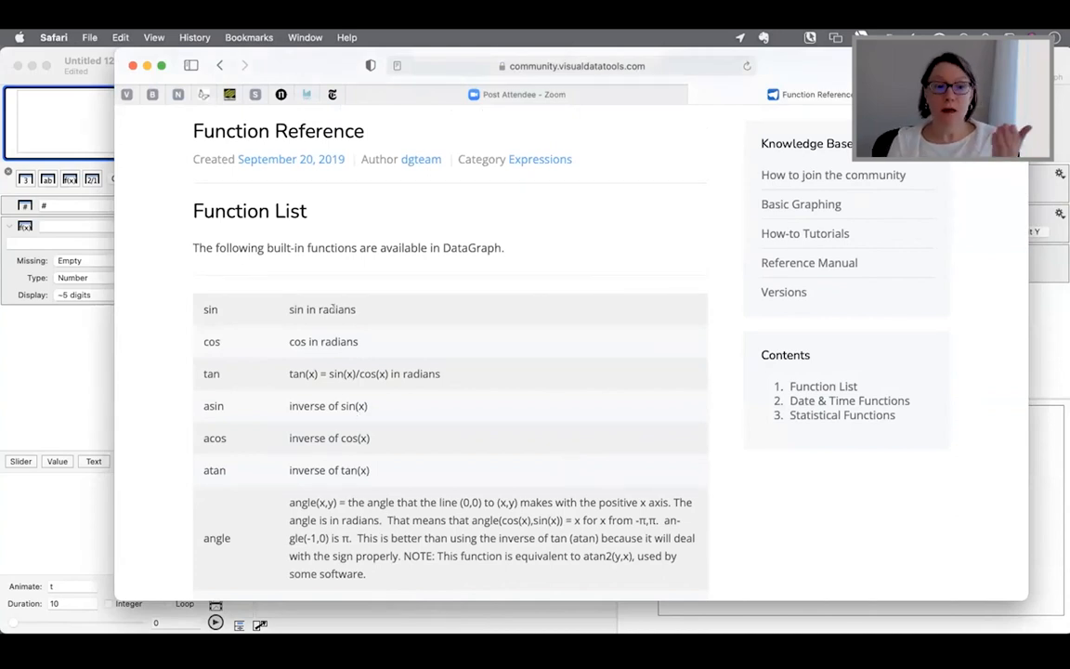
pyautogui.click(53, 377)
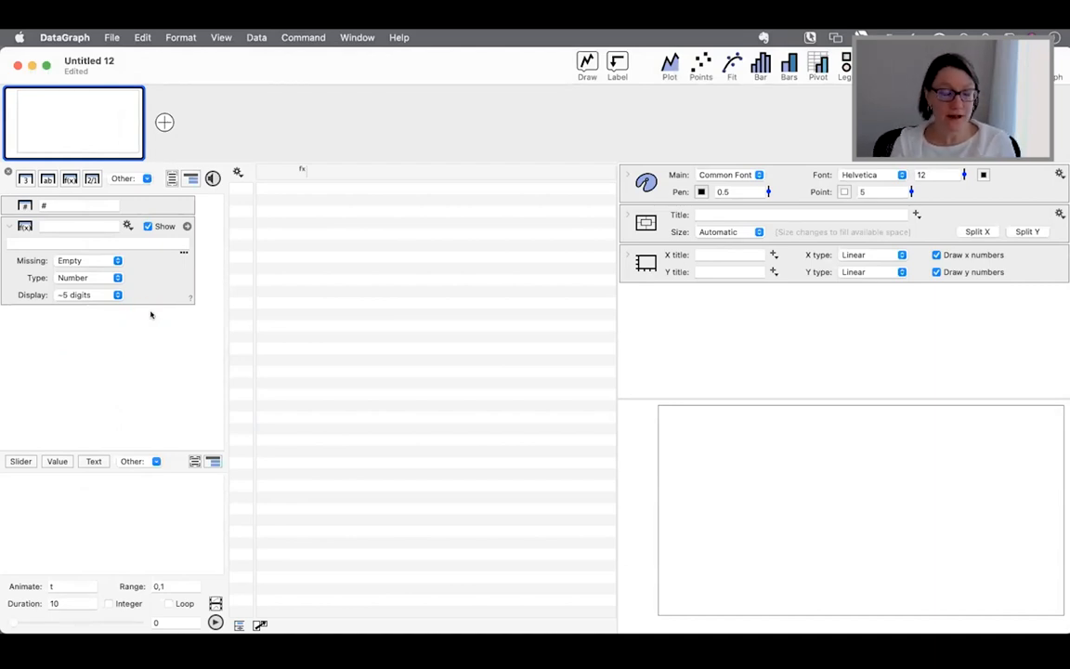
# - Insert the Growth curve function from the library's My Favorites group as the column's expression and widen the column in the data table
pyautogui.click(127, 226)
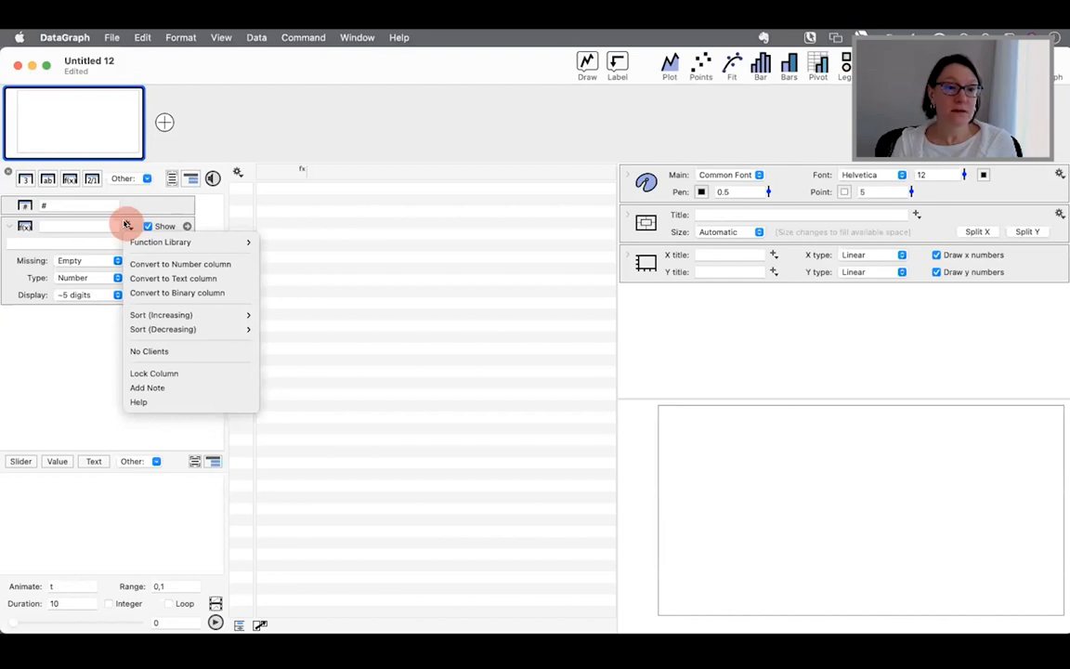
pyautogui.moveTo(214, 241)
pyautogui.moveTo(301, 241)
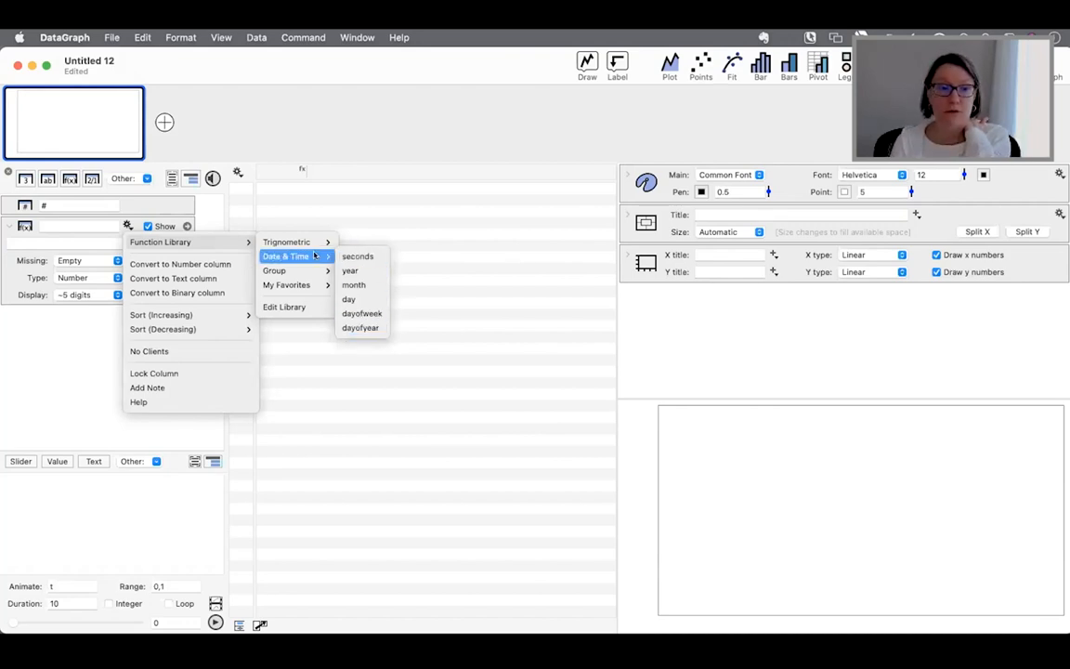
pyautogui.moveTo(311, 285)
pyautogui.click(366, 286)
pyautogui.moveTo(90, 244); pyautogui.dragTo(8, 242)
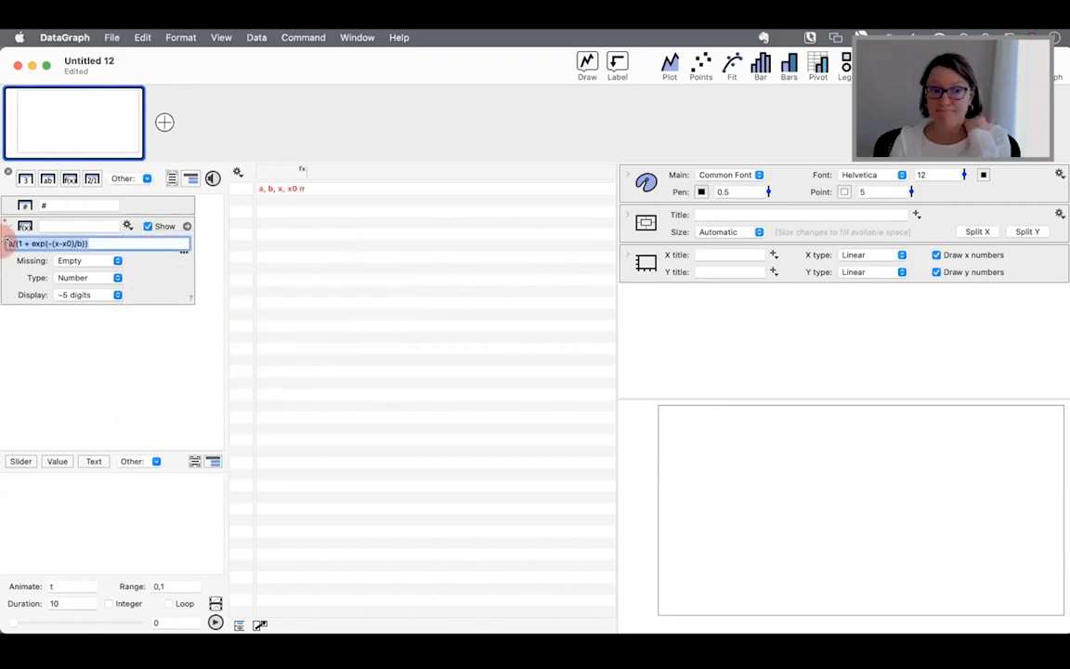
pyautogui.click(118, 305)
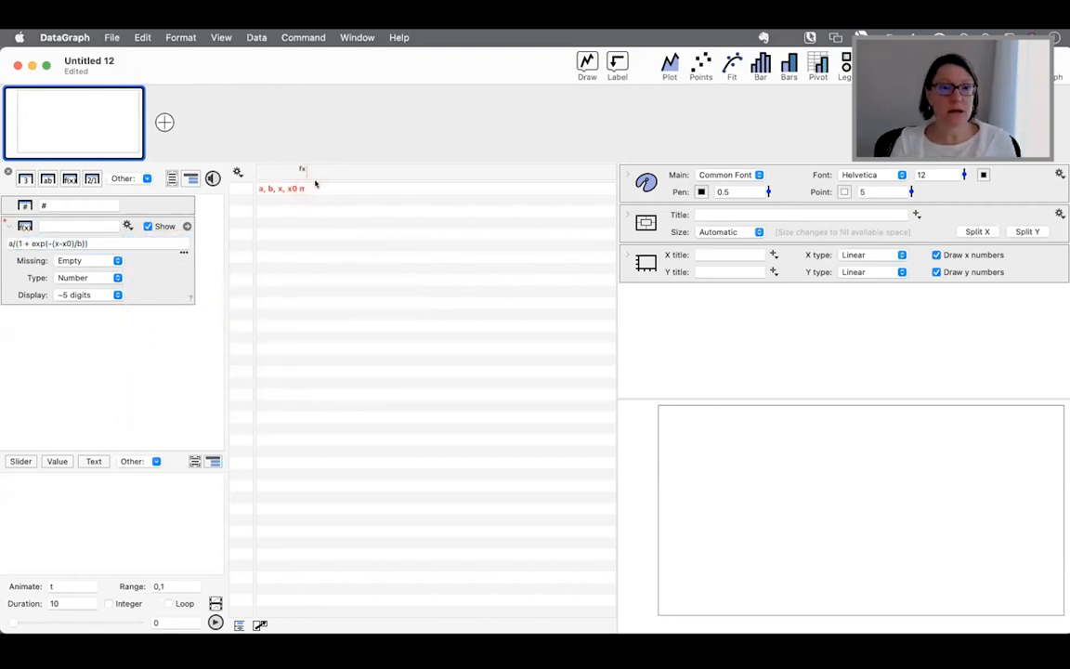
pyautogui.moveTo(308, 172); pyautogui.dragTo(345, 172)
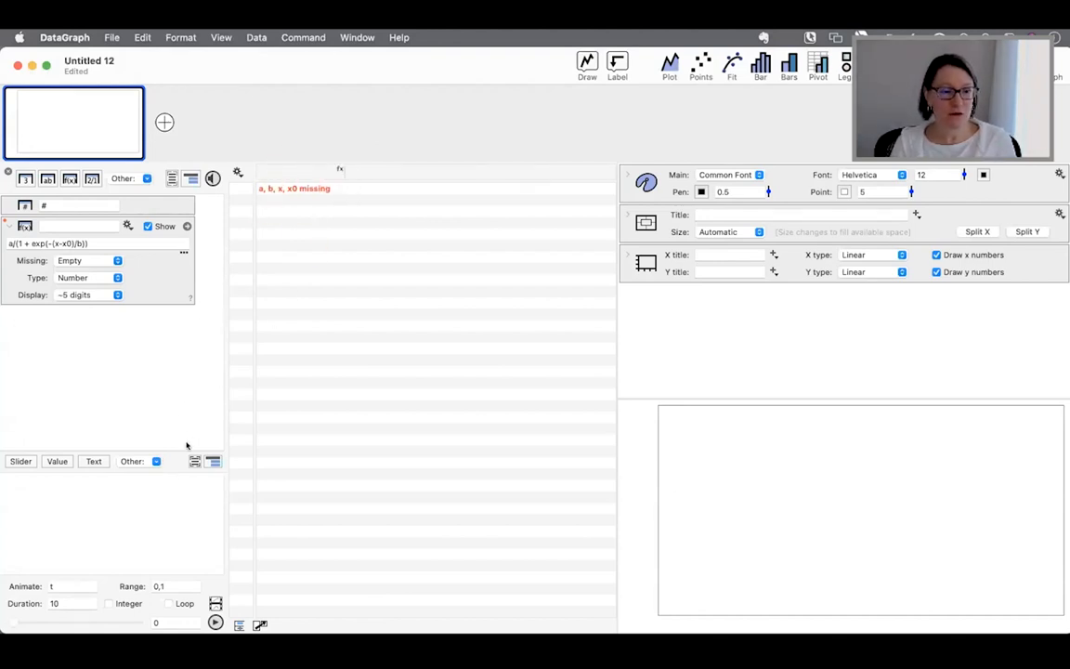
# - Add an expression variable to the document and enlarge the variables area
pyautogui.click(156, 461)
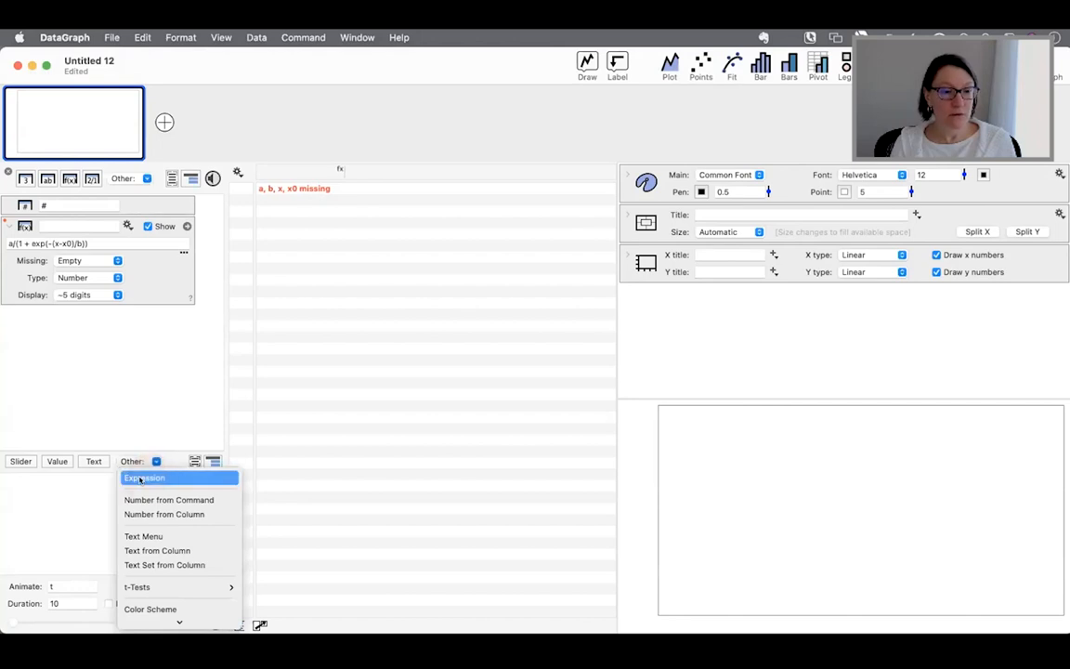
pyautogui.click(144, 478)
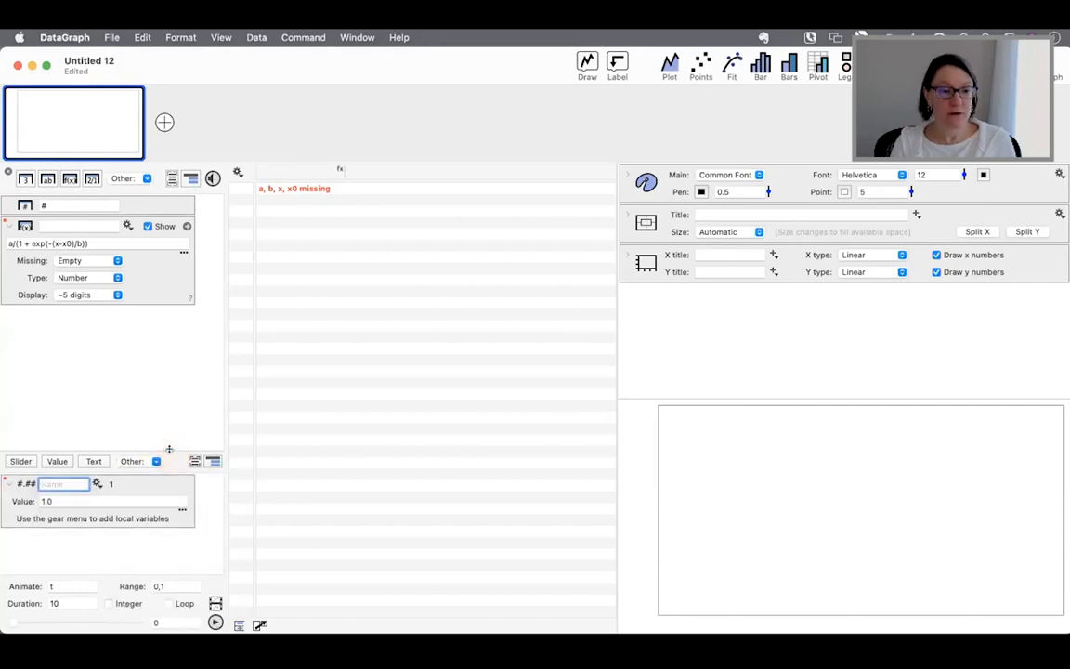
pyautogui.scroll(-3, 169, 409)
# - Insert the Sin function from the library's Trignometric group as the expression variable's value
pyautogui.click(96, 427)
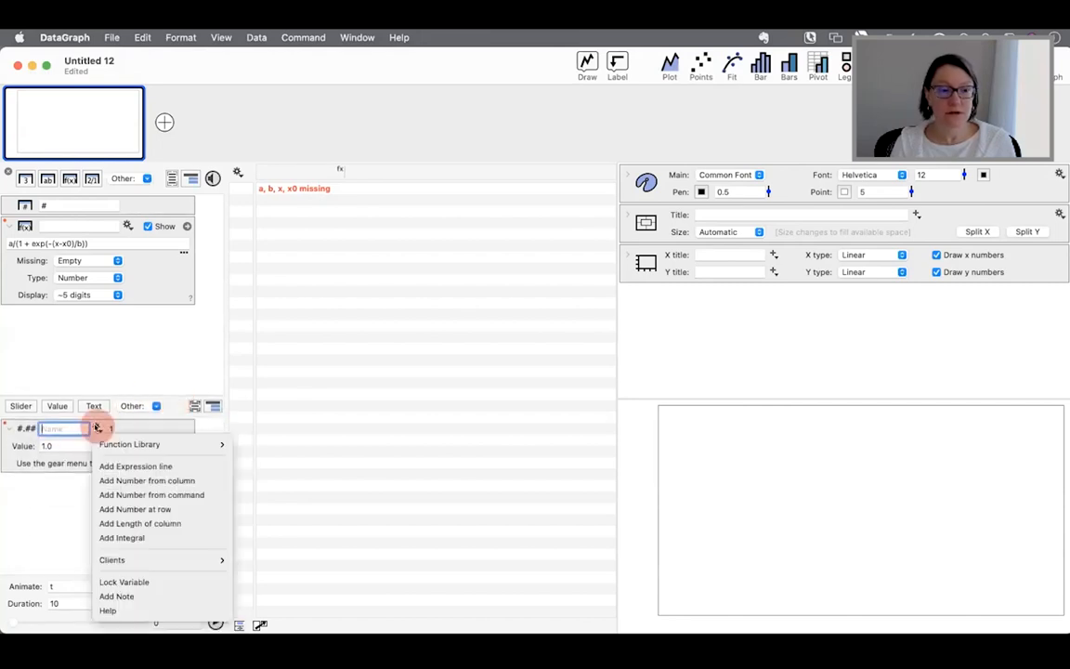
pyautogui.moveTo(121, 444)
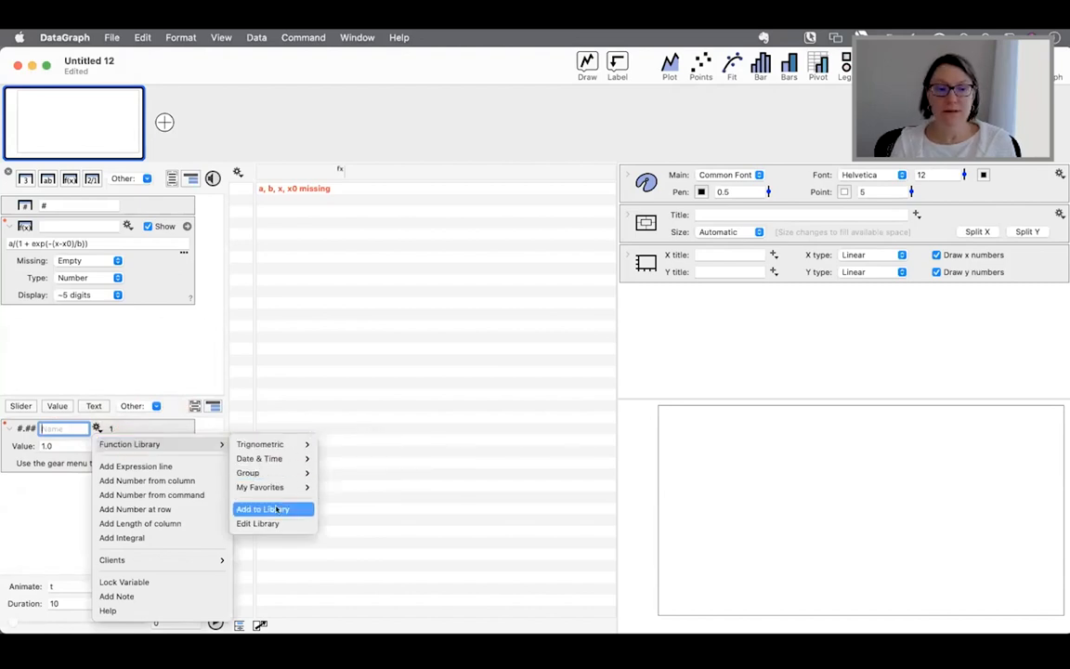
pyautogui.moveTo(272, 447)
pyautogui.click(335, 443)
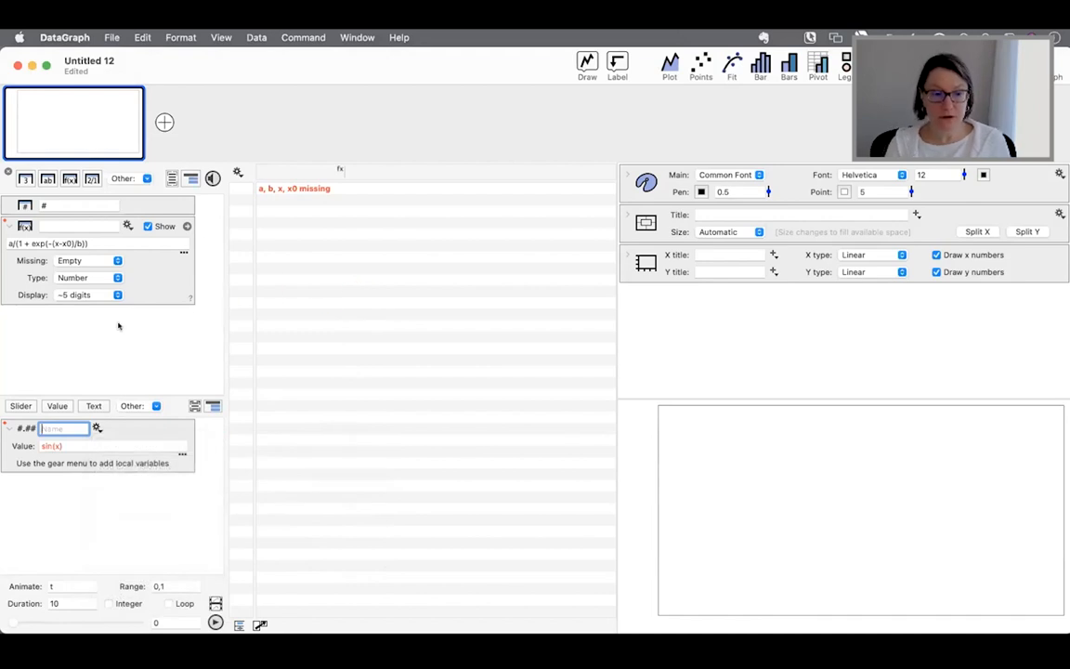
pyautogui.click(95, 468)
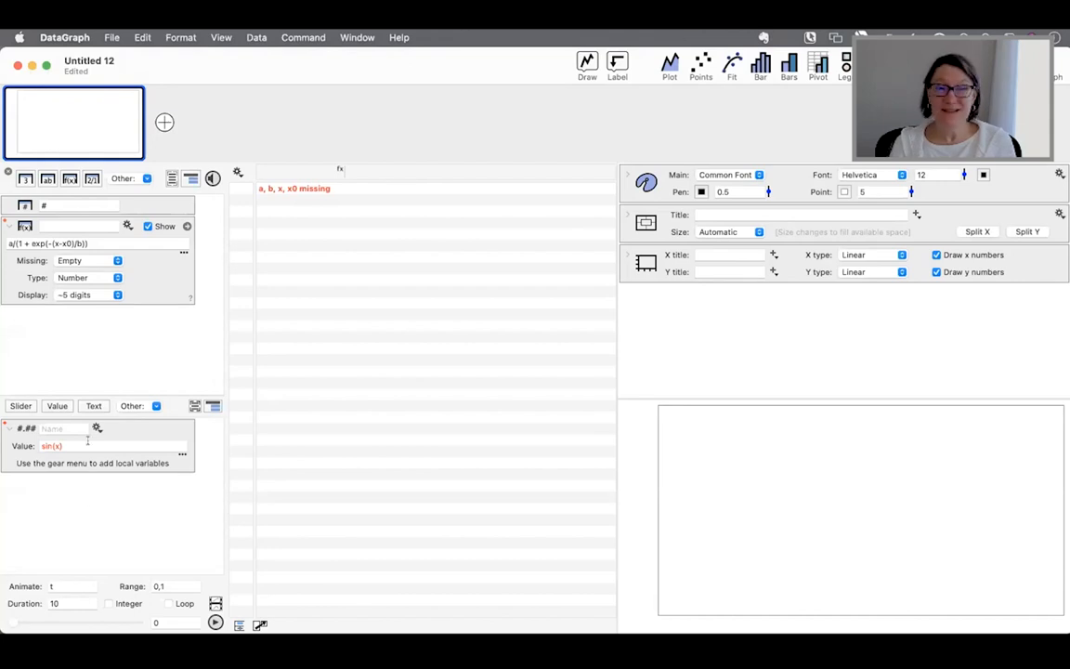
# - Open the function library for editing from the expression column's options
pyautogui.click(111, 37)
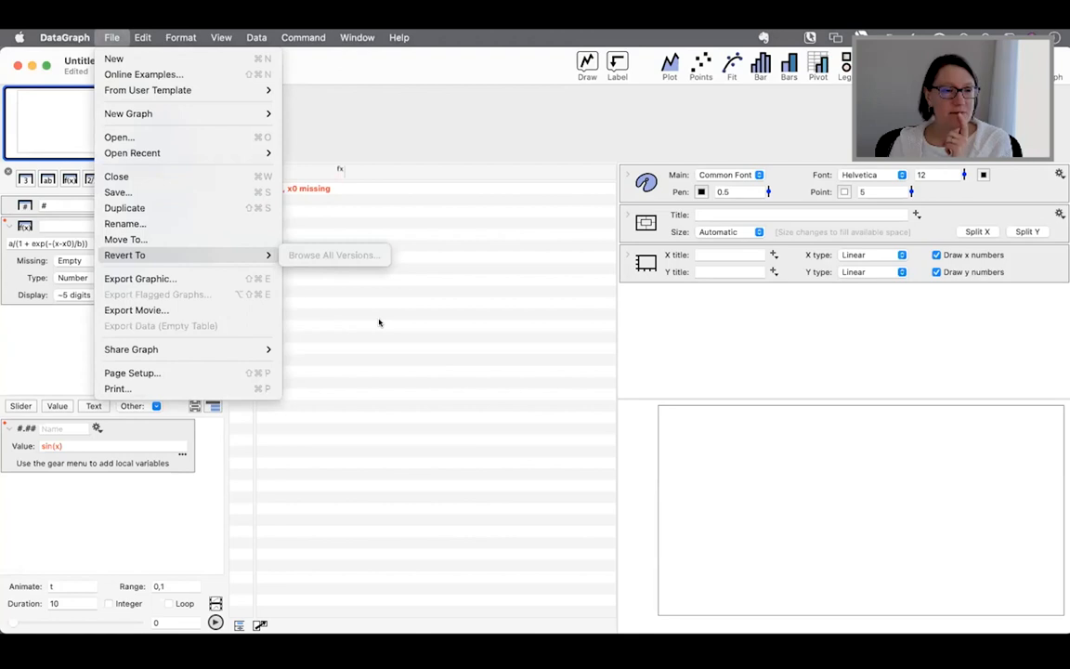
pyautogui.click(344, 288)
pyautogui.click(127, 226)
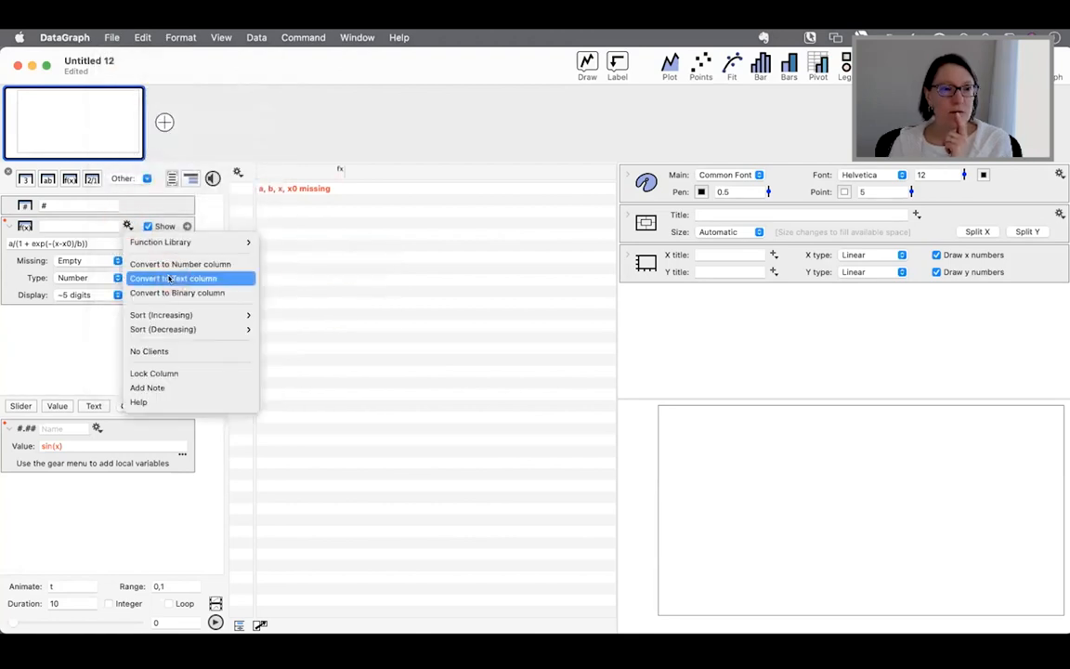
pyautogui.moveTo(179, 242)
pyautogui.click(307, 321)
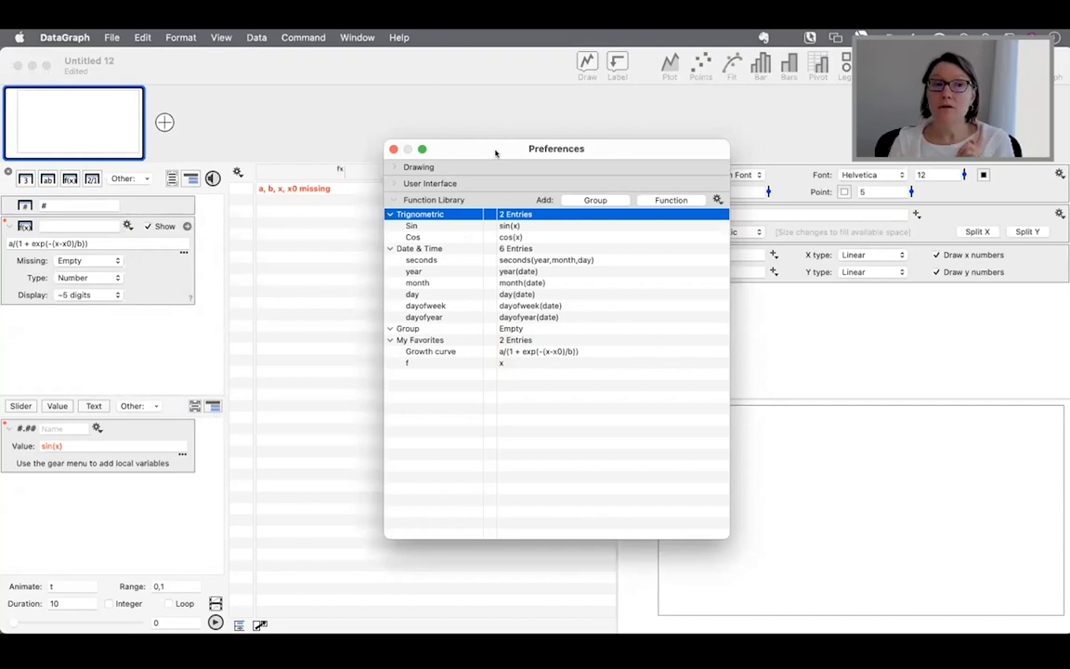
# - Check where Preferences is found in the application, shift the Preferences window aside and show the function library's import and export options
pyautogui.click(72, 37)
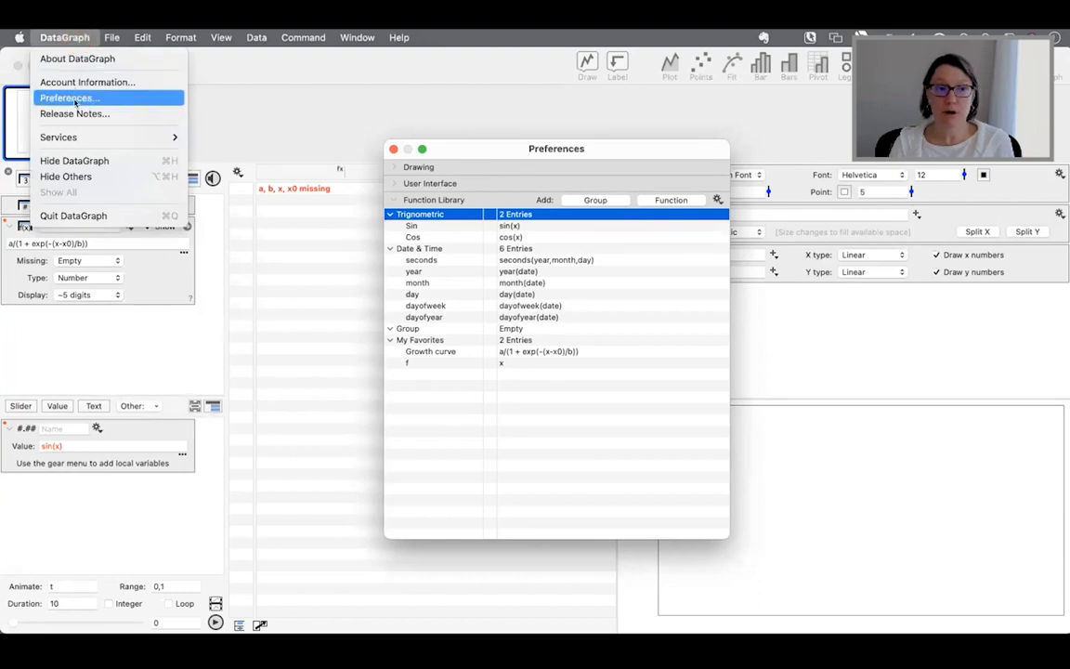
pyautogui.click(497, 151)
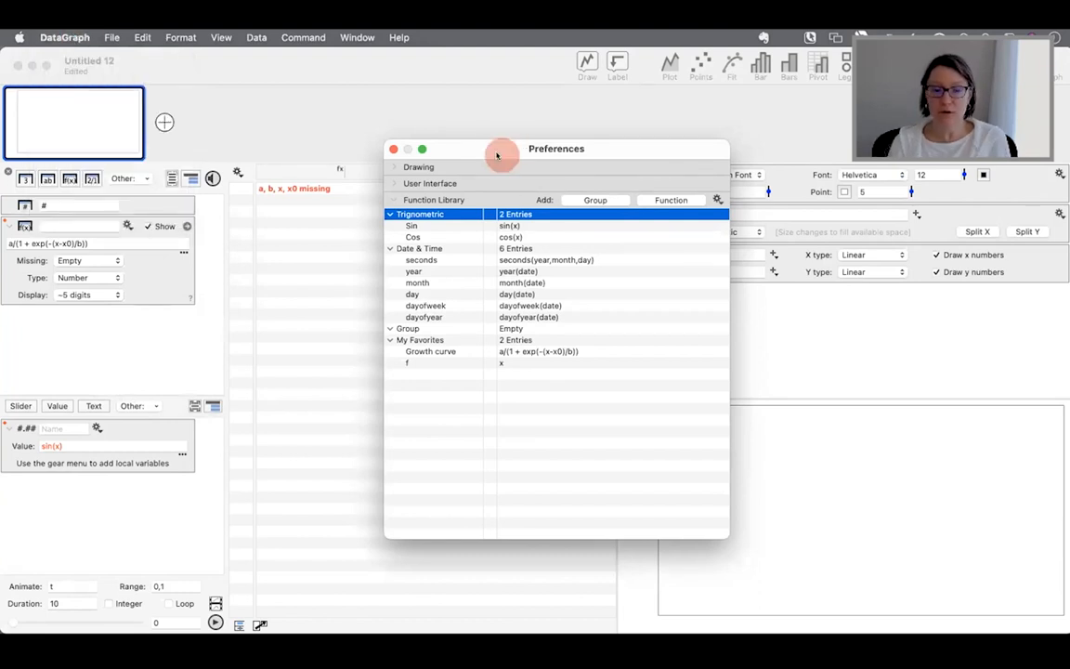
pyautogui.moveTo(497, 153); pyautogui.dragTo(454, 153)
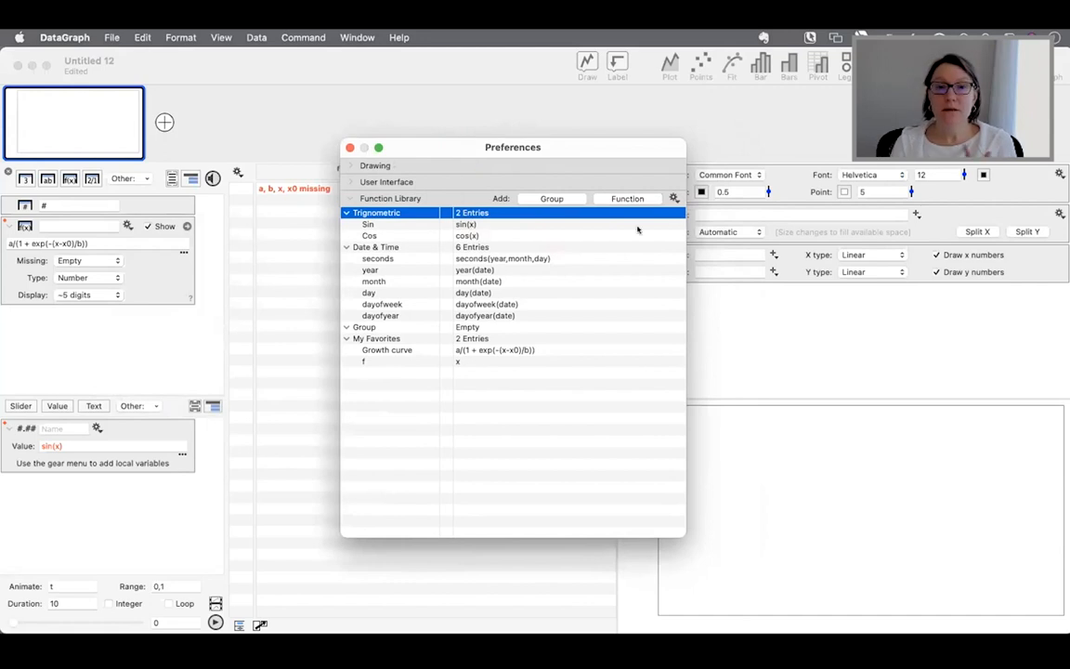
pyautogui.click(674, 197)
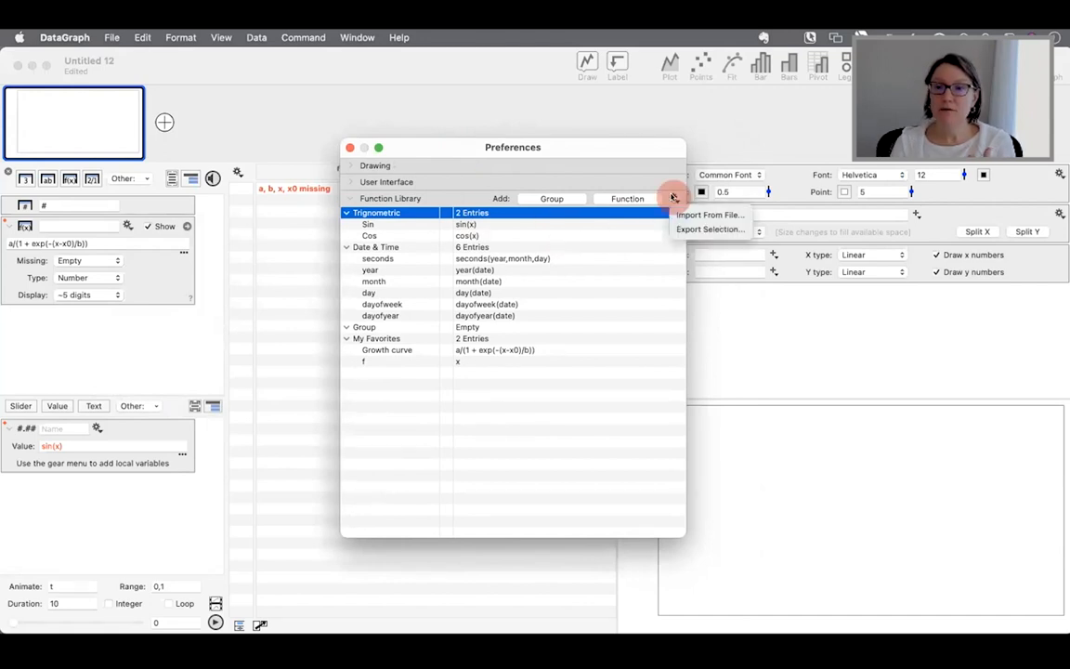